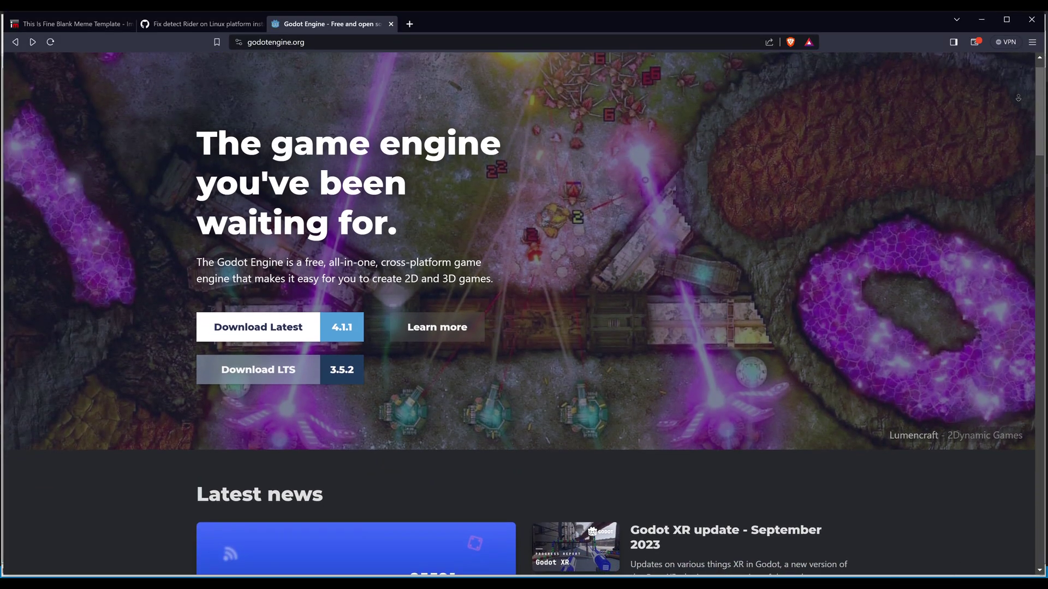
Step: Look through the Godot Engine home page from the download options down to the latest news
{"action": "scroll", "coordinate": [518, 311], "scroll_direction": "down", "scroll_amount": 1}
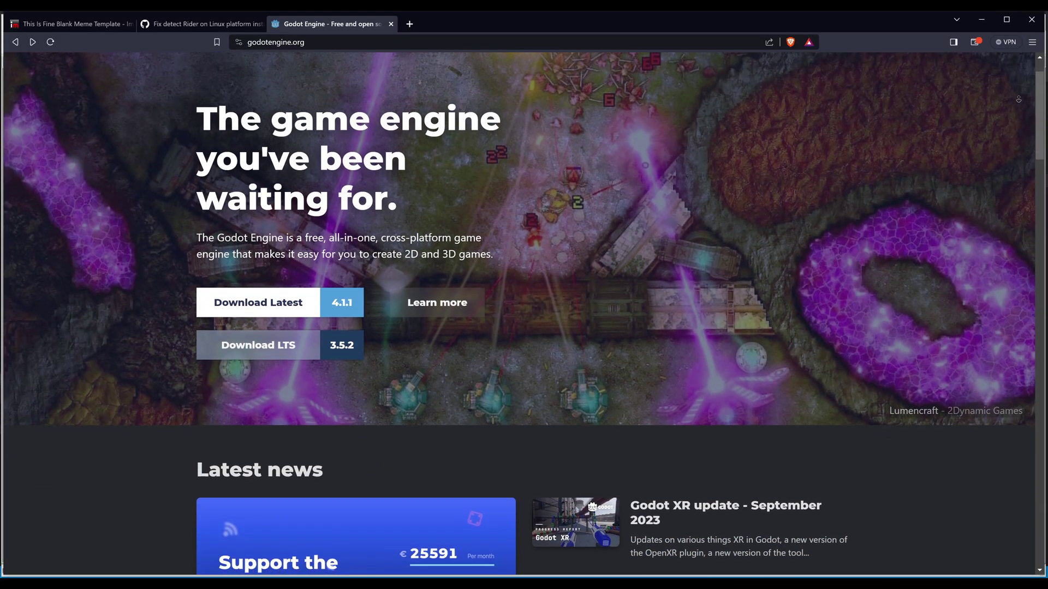
{"action": "scroll", "coordinate": [518, 311], "scroll_direction": "down", "scroll_amount": 1}
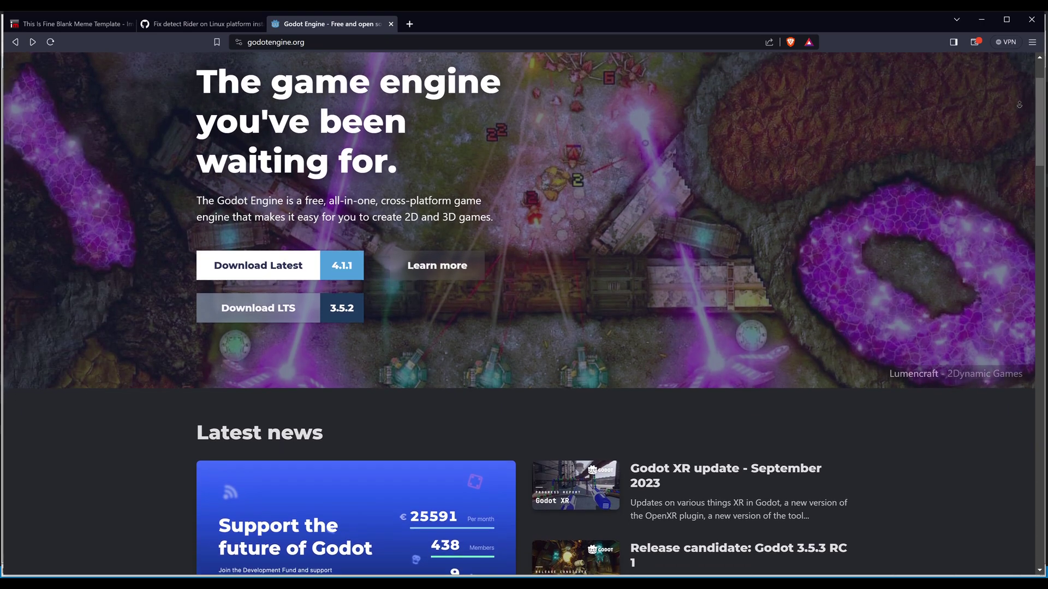
{"action": "scroll", "coordinate": [519, 311], "scroll_direction": "down", "scroll_amount": 1}
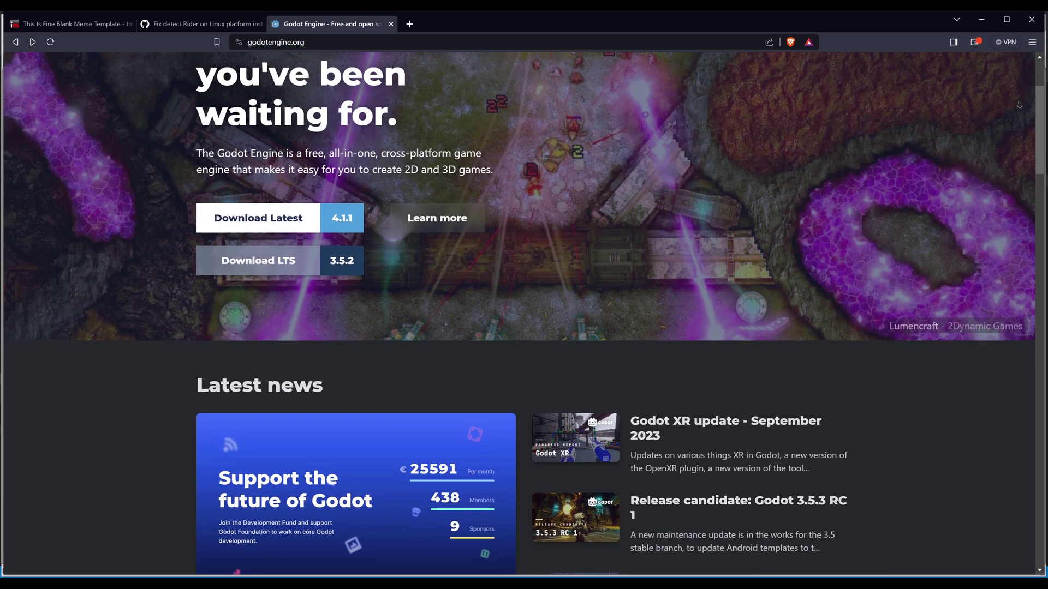
{"action": "scroll", "coordinate": [518, 311], "scroll_direction": "down", "scroll_amount": 1}
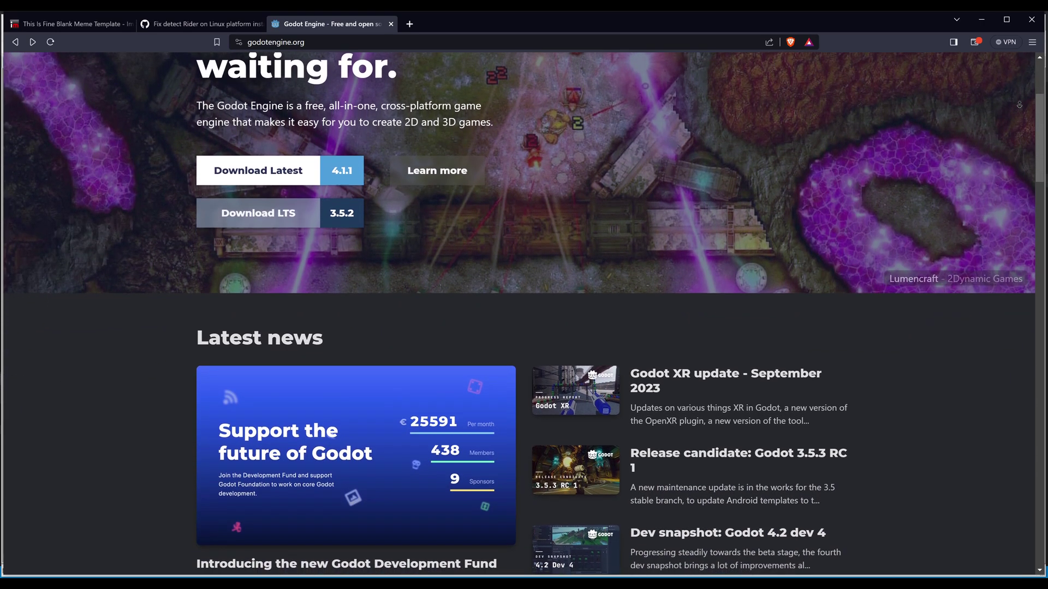
{"action": "scroll", "coordinate": [519, 311], "scroll_direction": "down", "scroll_amount": 1}
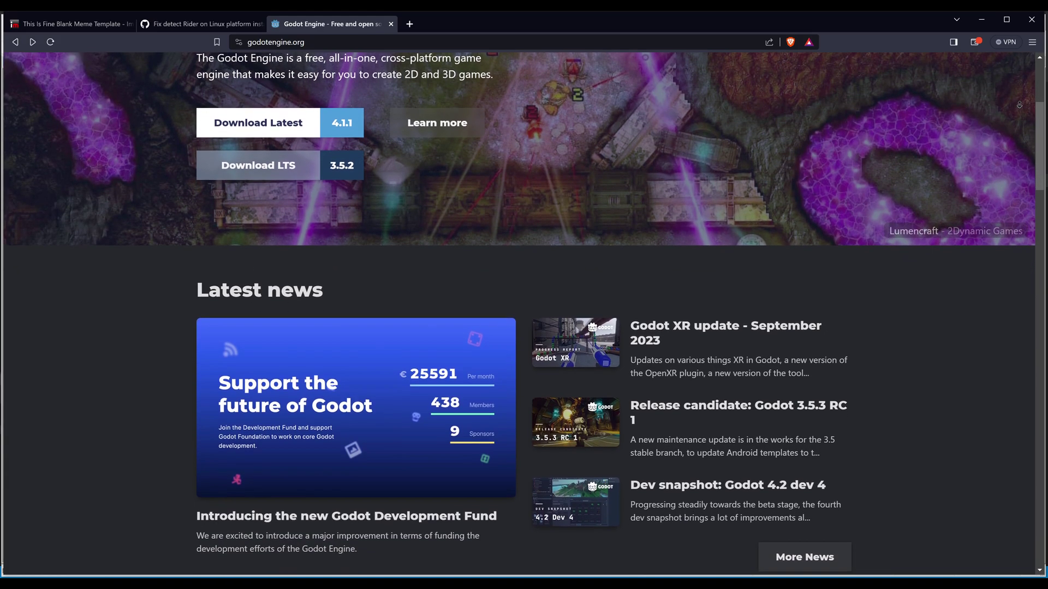
{"action": "scroll", "coordinate": [518, 311], "scroll_direction": "down", "scroll_amount": 1}
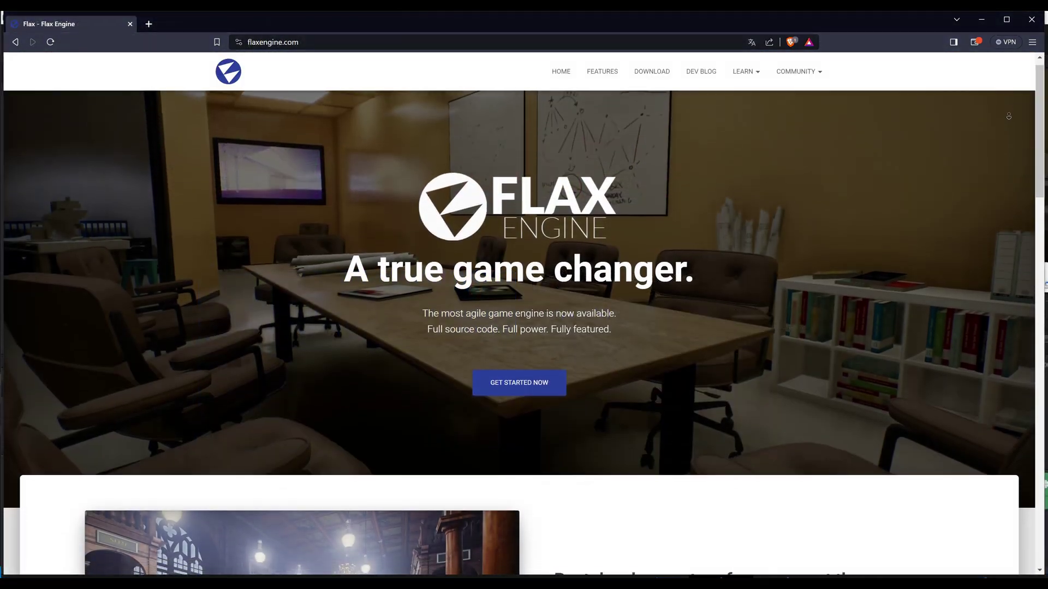
Step: Look through the Flax Engine home page down to its feature descriptions
{"action": "scroll", "coordinate": [1006, 126], "scroll_direction": "down", "scroll_amount": 2}
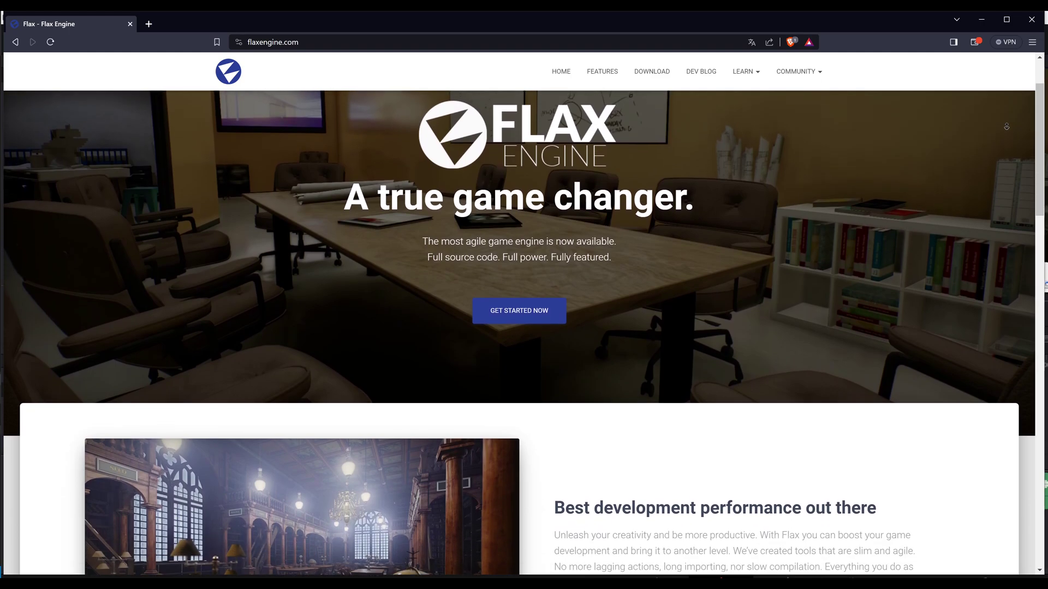
{"action": "scroll", "coordinate": [1007, 127], "scroll_direction": "down", "scroll_amount": 5}
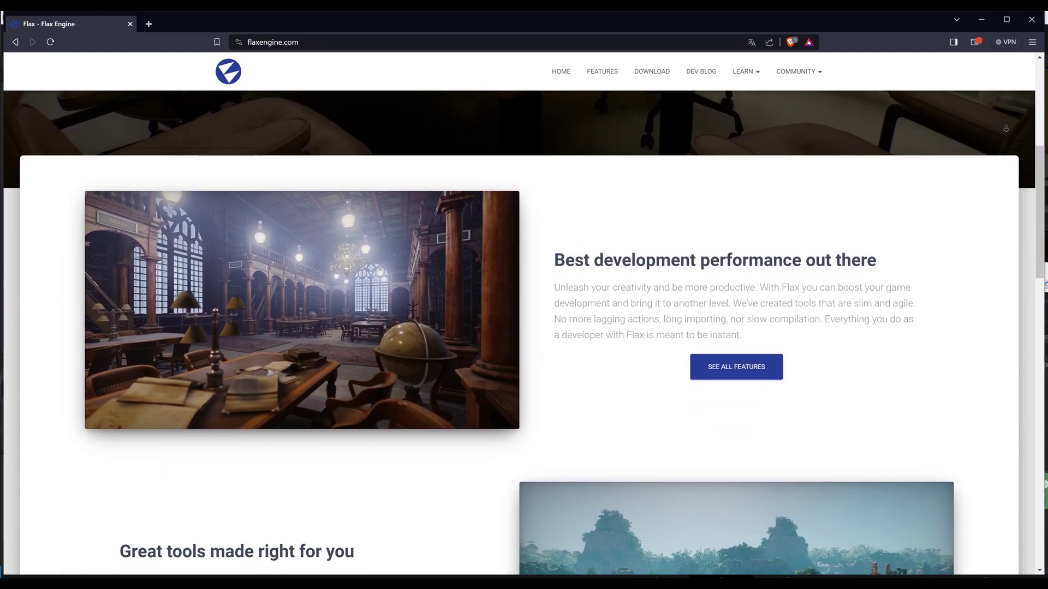
{"action": "scroll", "coordinate": [1006, 128], "scroll_direction": "down", "scroll_amount": 5}
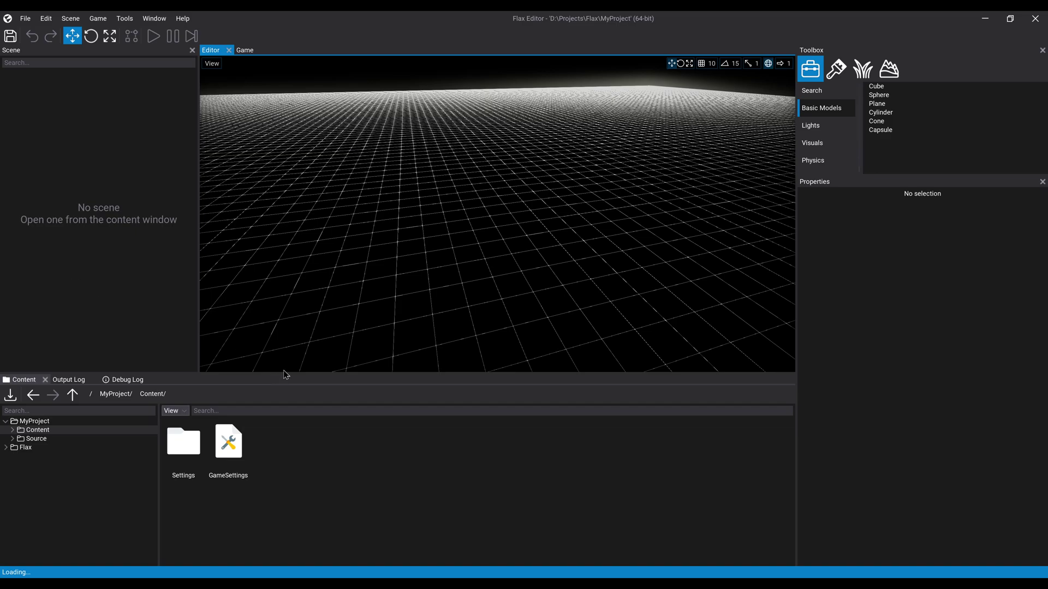
{"action": "right_click_drag", "start_coordinate": [554, 184], "coordinate": [451, 214]}
{"action": "right_click_drag", "start_coordinate": [521, 214], "coordinate": [530, 215]}
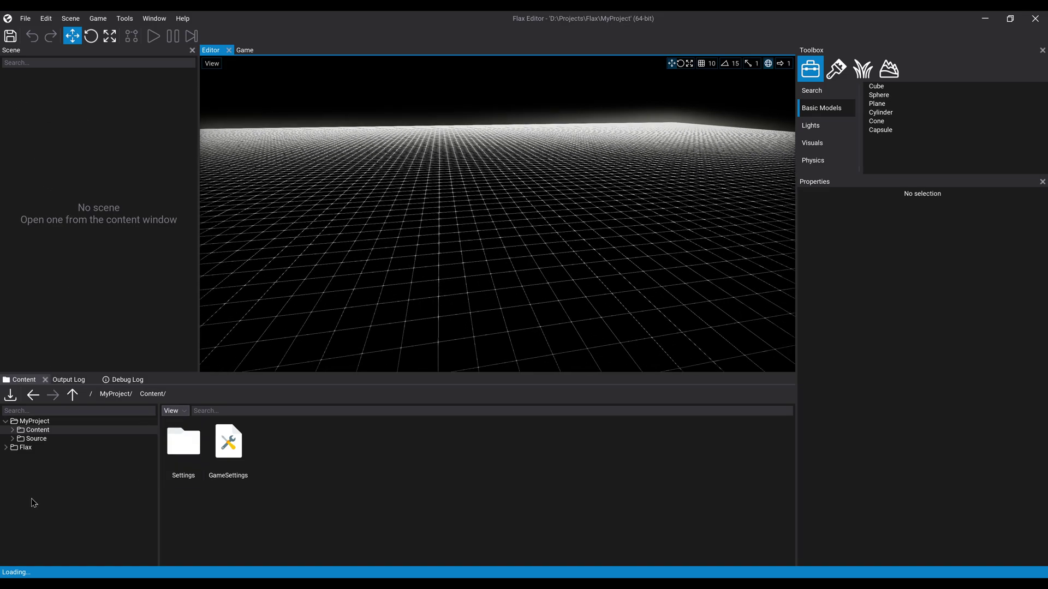
{"action": "right_click", "coordinate": [119, 192]}
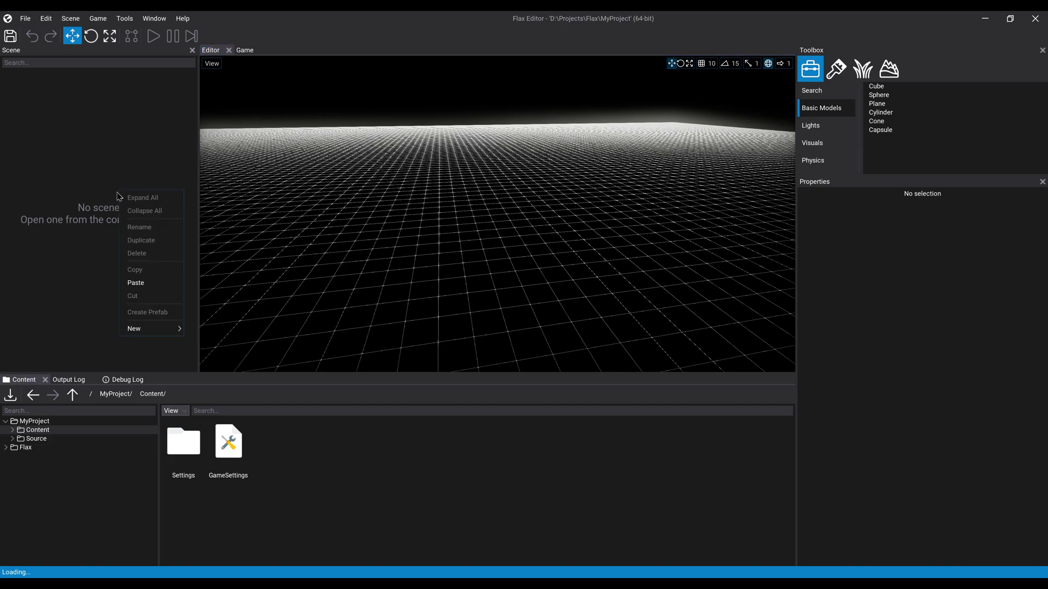
{"action": "mouse_move", "coordinate": [145, 332]}
{"action": "mouse_move", "coordinate": [200, 426]}
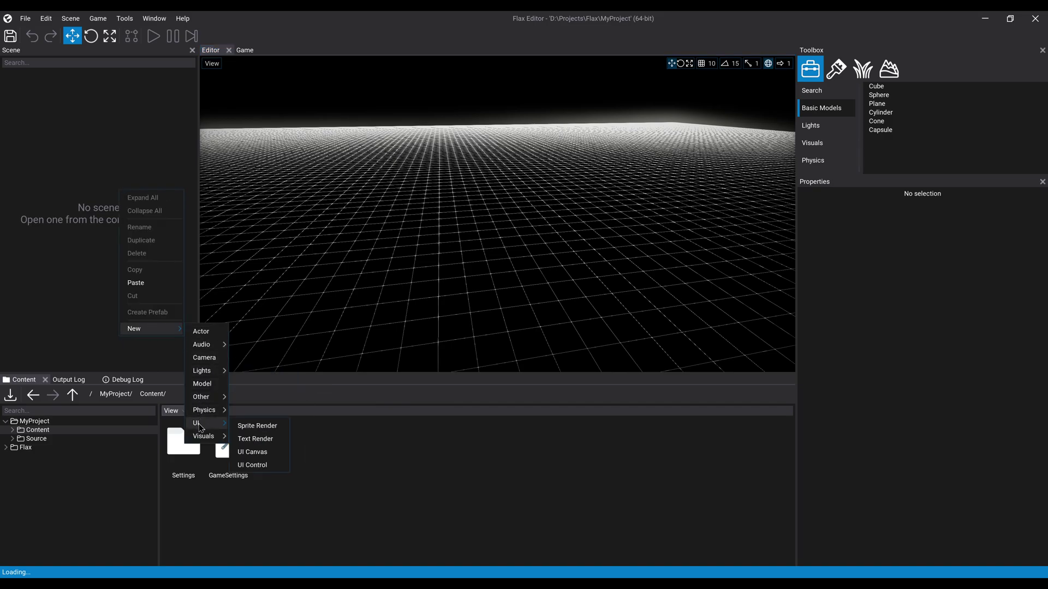
{"action": "left_click", "coordinate": [306, 500]}
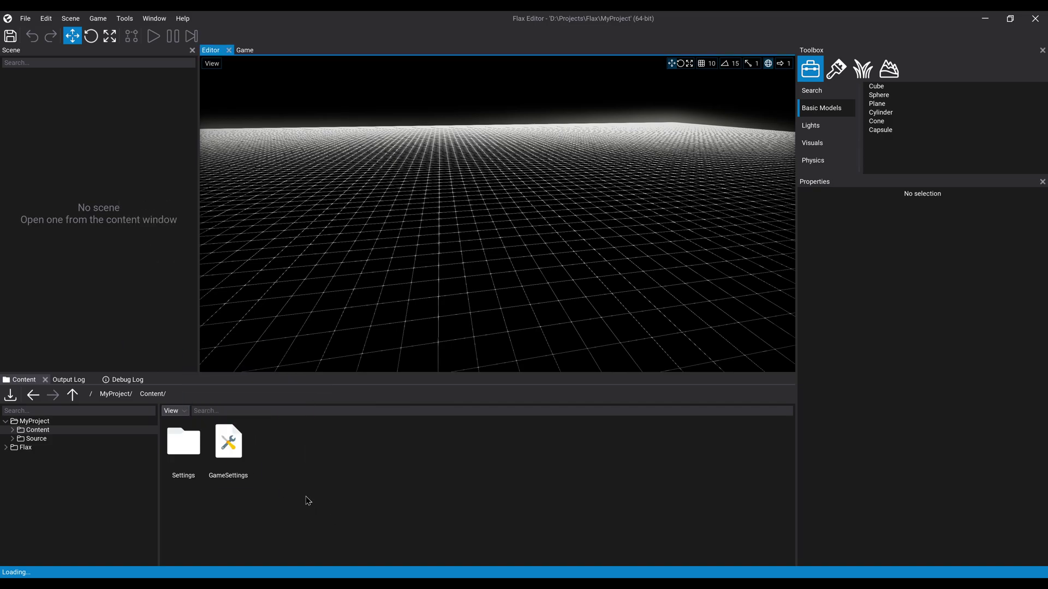
Step: Examine which new items can be created in the MyProject root, Source and Source/Game folders
{"action": "left_click", "coordinate": [27, 424]}
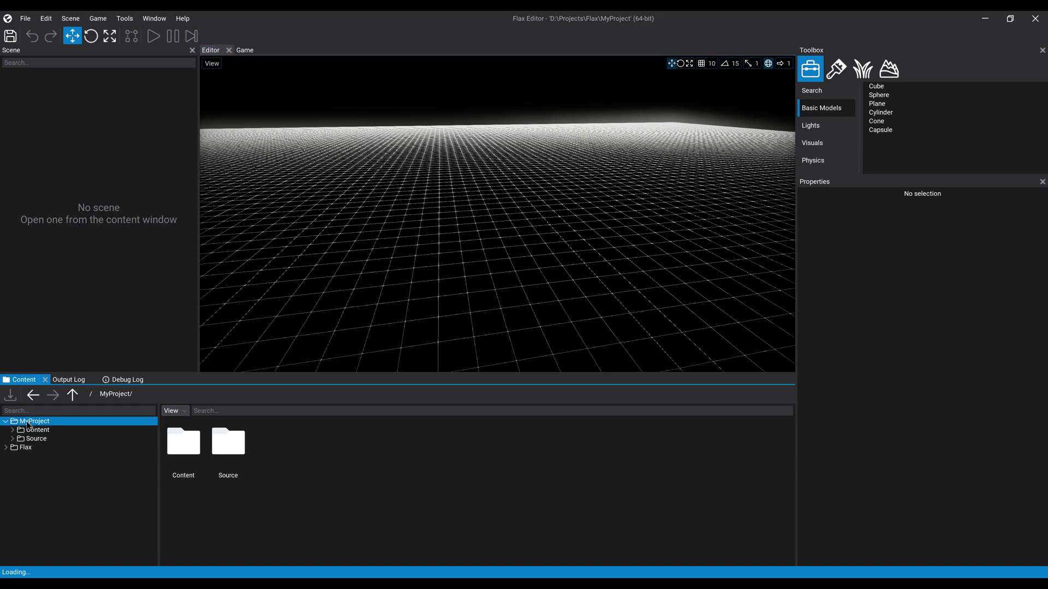
{"action": "right_click", "coordinate": [297, 451]}
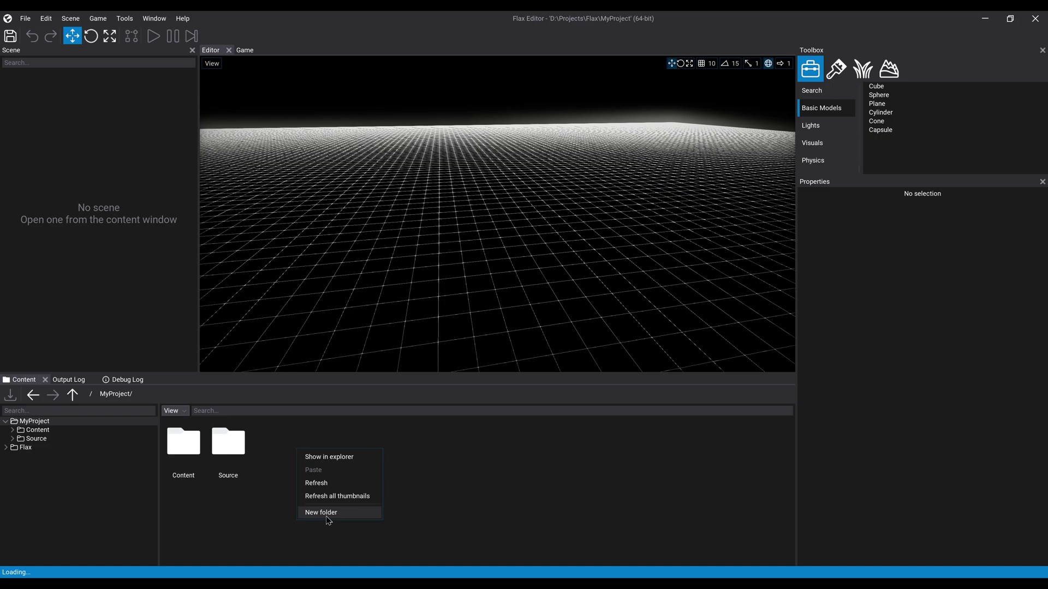
{"action": "left_click", "coordinate": [237, 515]}
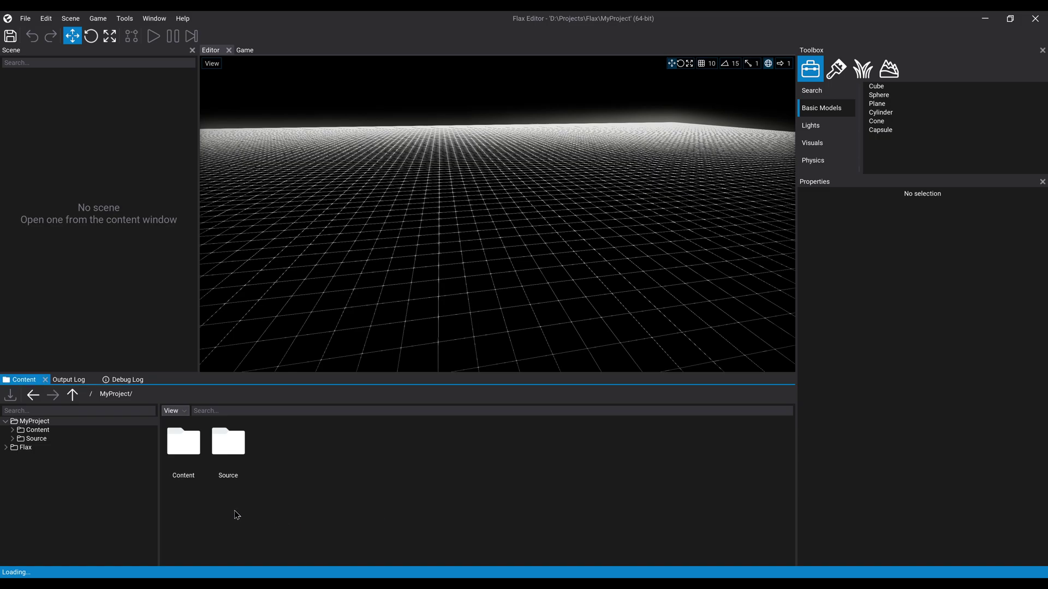
{"action": "double_click", "coordinate": [243, 454]}
{"action": "right_click", "coordinate": [276, 503]}
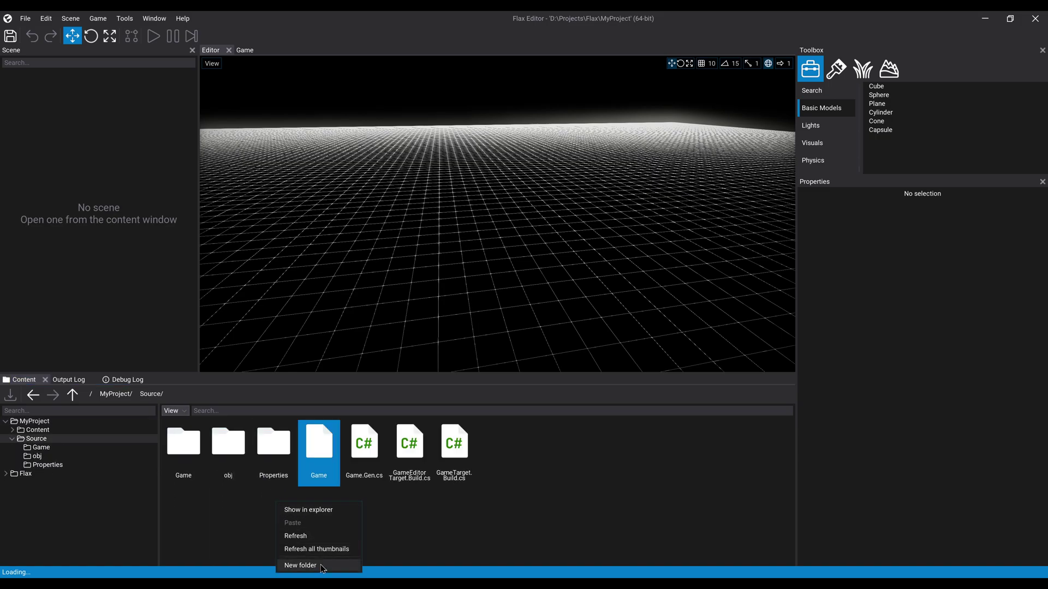
{"action": "left_click", "coordinate": [500, 478]}
{"action": "right_click", "coordinate": [512, 462]}
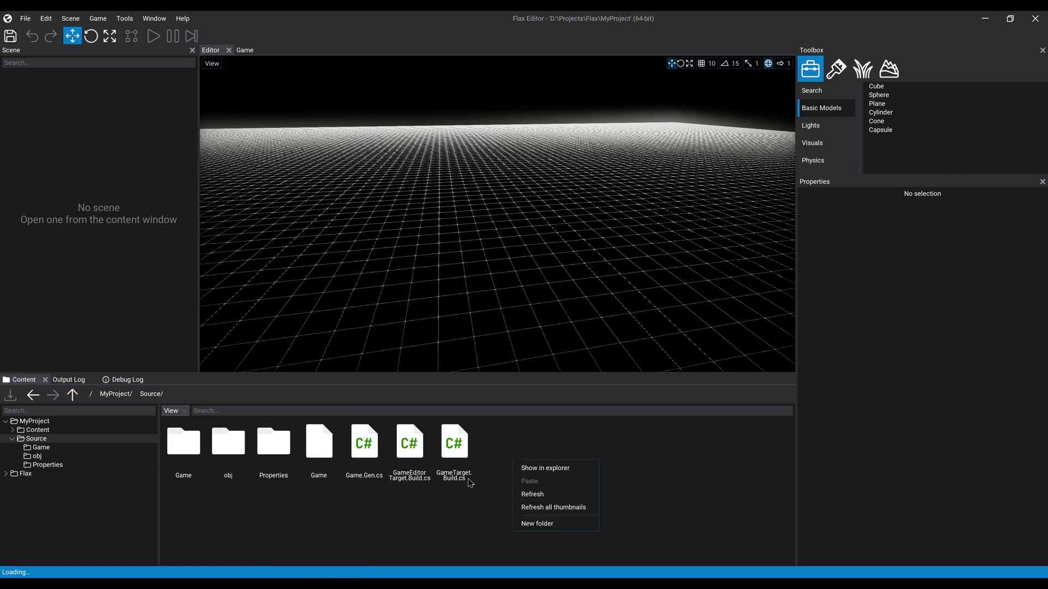
{"action": "left_click", "coordinate": [330, 512]}
{"action": "left_click", "coordinate": [324, 465]}
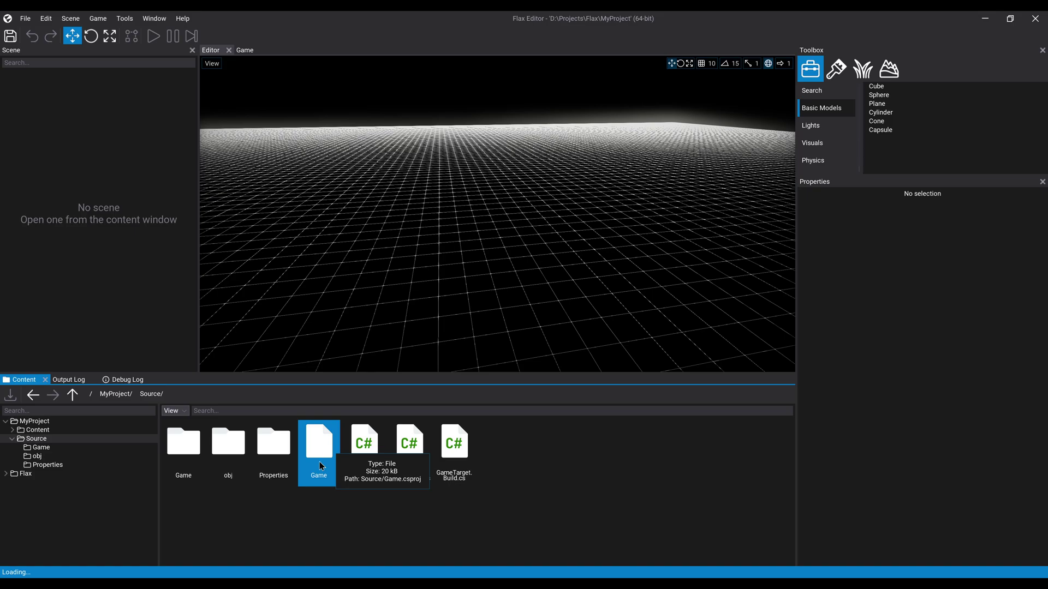
{"action": "left_click", "coordinate": [317, 504]}
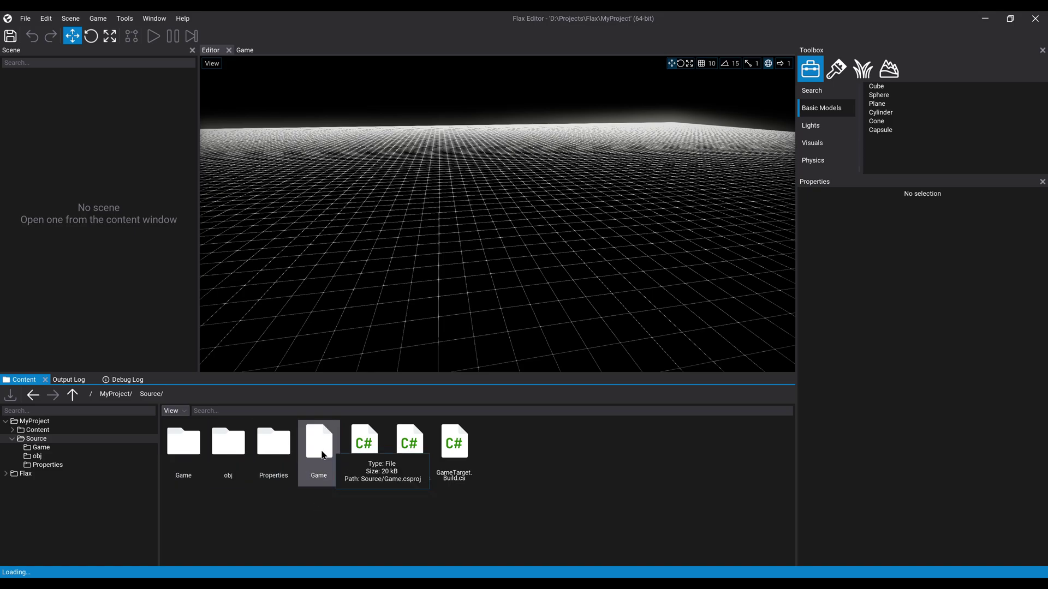
{"action": "double_click", "coordinate": [175, 445]}
{"action": "right_click", "coordinate": [314, 450]}
{"action": "mouse_move", "coordinate": [378, 527]}
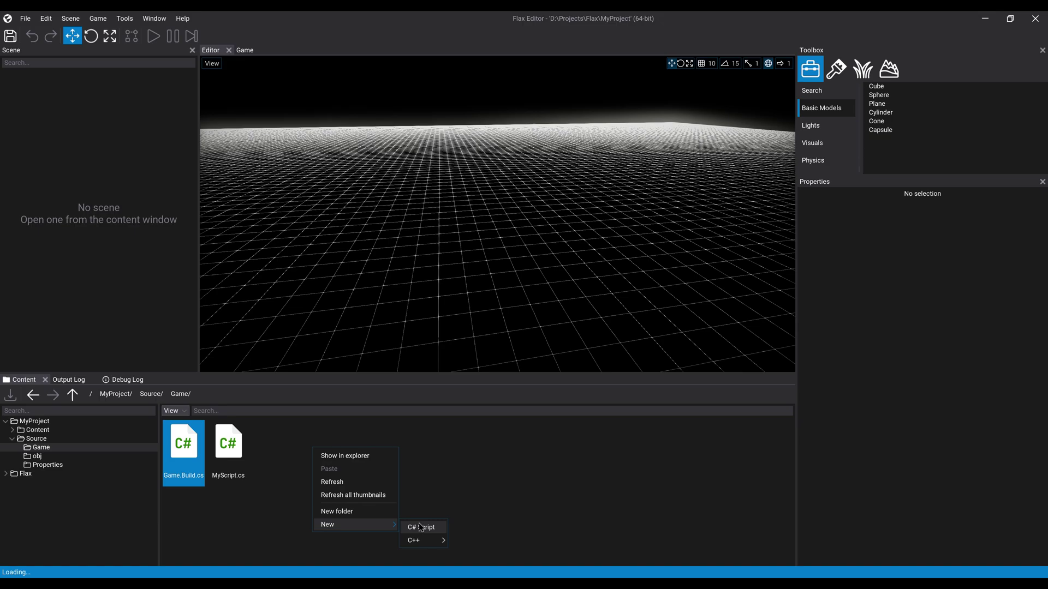
{"action": "left_click", "coordinate": [374, 433]}
Step: Create a scene asset named My Scene in the project's Content folder and open it
{"action": "left_click", "coordinate": [59, 431]}
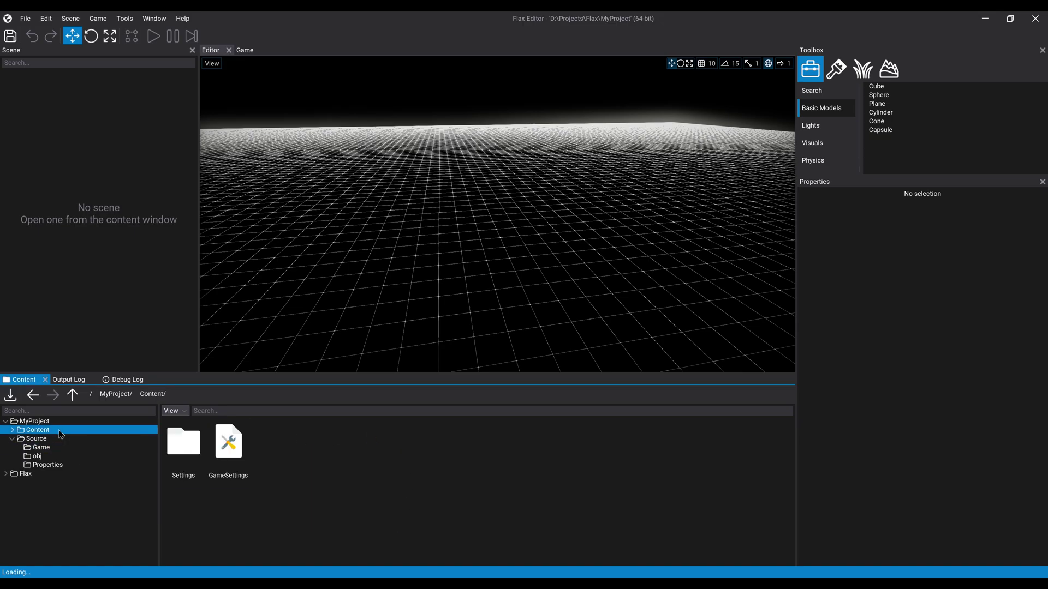
{"action": "right_click", "coordinate": [321, 442]}
{"action": "mouse_move", "coordinate": [360, 514]}
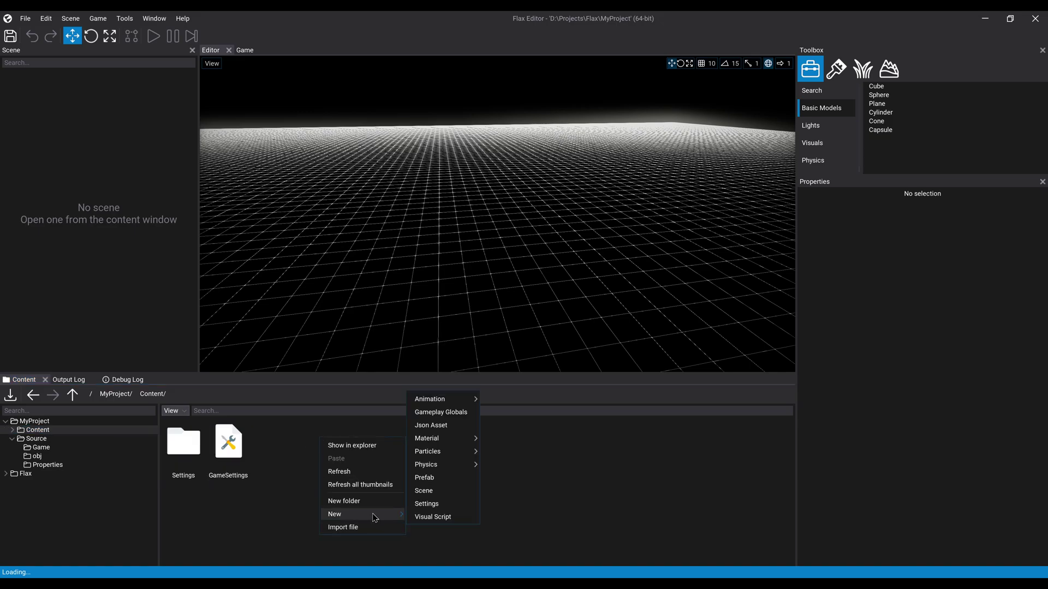
{"action": "left_click", "coordinate": [428, 491]}
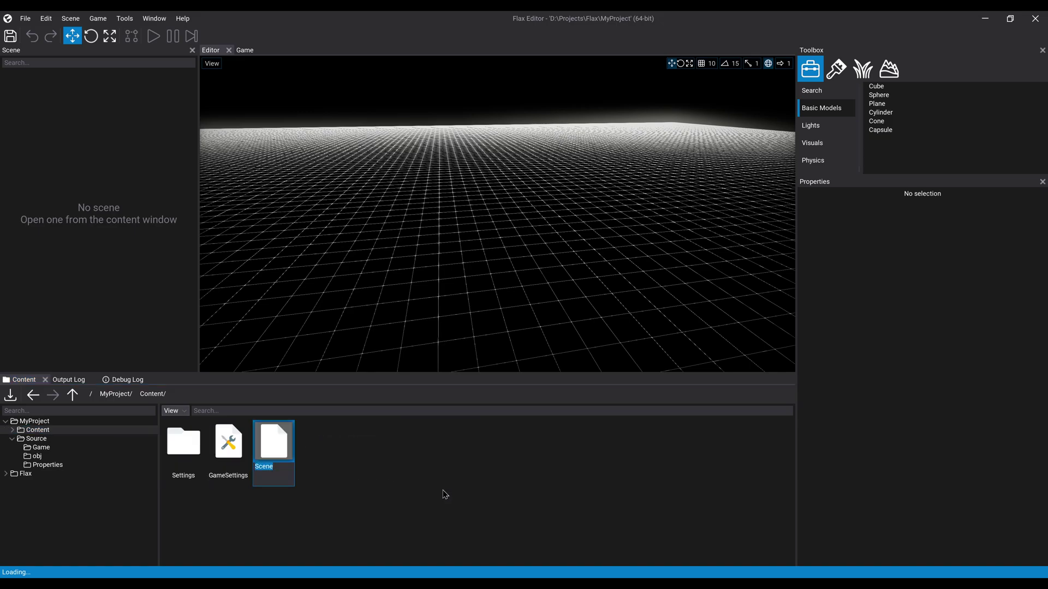
{"action": "type", "text": "My Scene"}
{"action": "key", "text": "Return"}
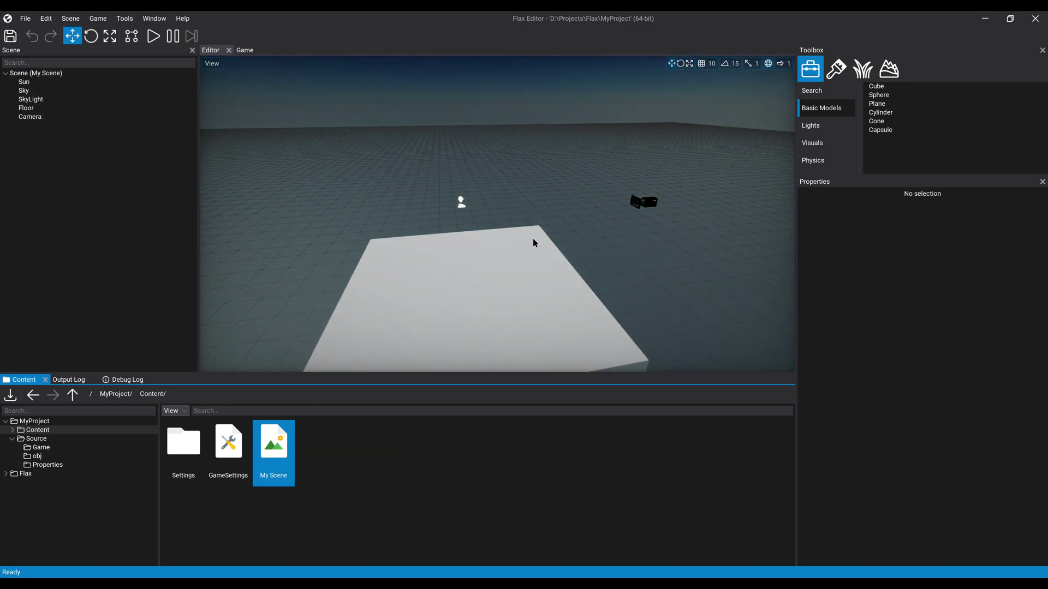
{"action": "right_click_drag", "start_coordinate": [533, 239], "coordinate": [463, 191]}
{"action": "key", "text": "d"}
{"action": "right_click_drag", "start_coordinate": [554, 215], "coordinate": [649, 271]}
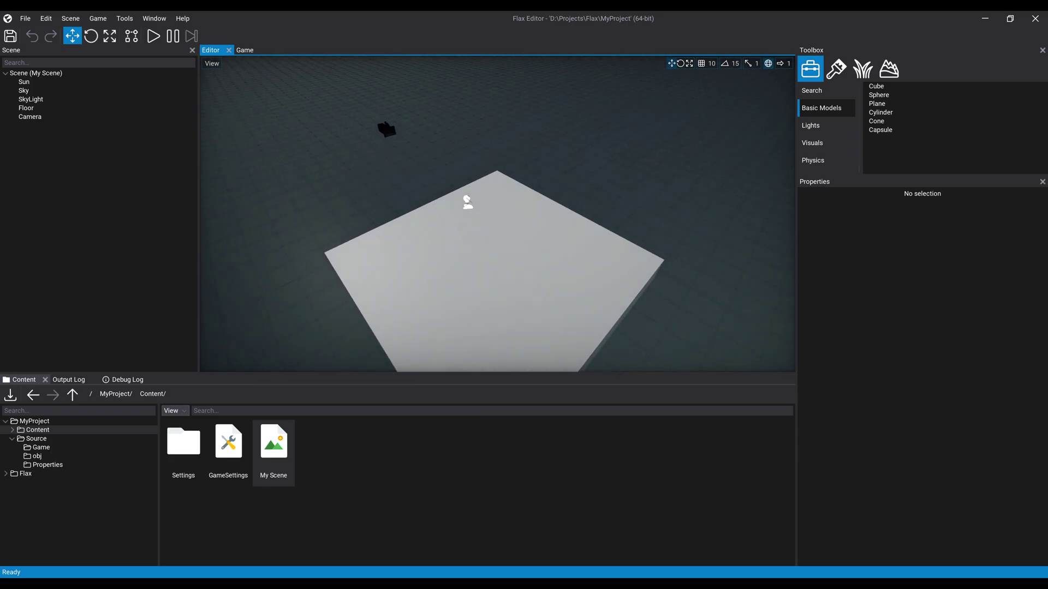
{"action": "right_click_drag", "start_coordinate": [467, 251], "coordinate": [464, 250]}
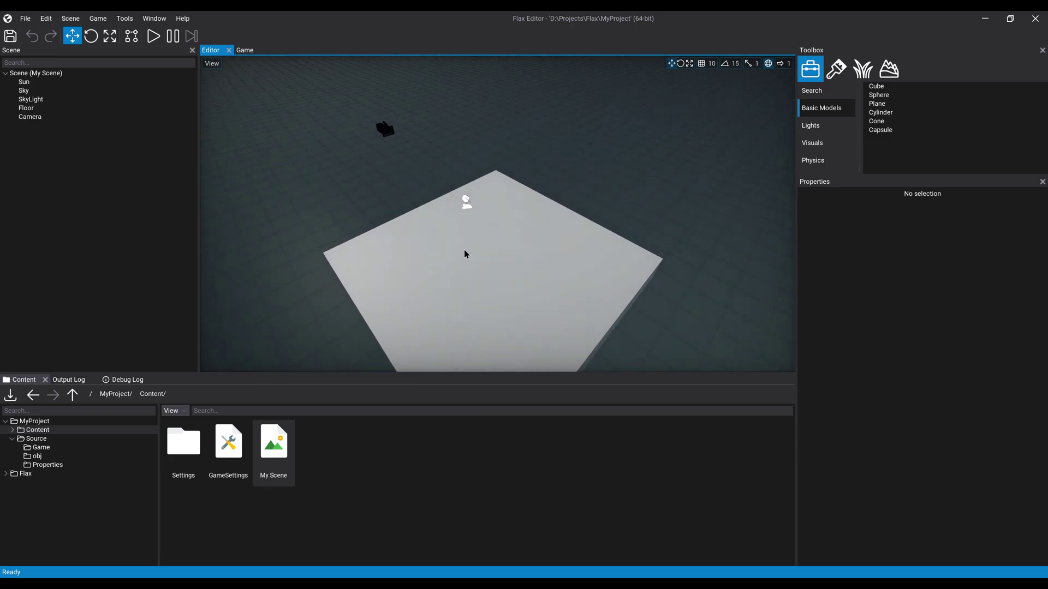
{"action": "left_click", "coordinate": [534, 243]}
{"action": "left_click", "coordinate": [40, 169]}
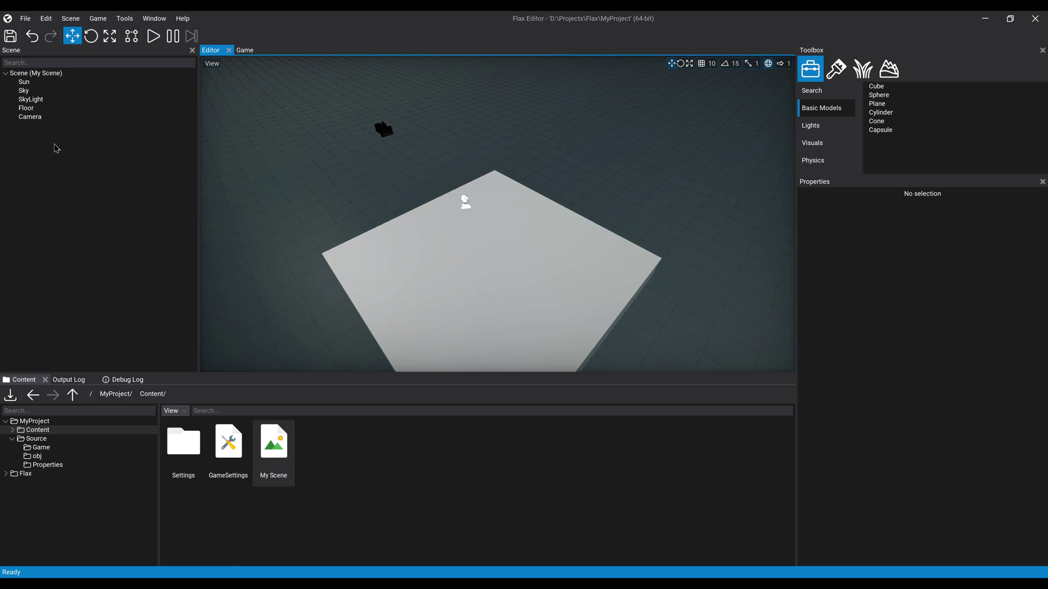
Step: Add a new Model actor to the open scene
{"action": "right_click", "coordinate": [55, 145]}
{"action": "mouse_move", "coordinate": [112, 284]}
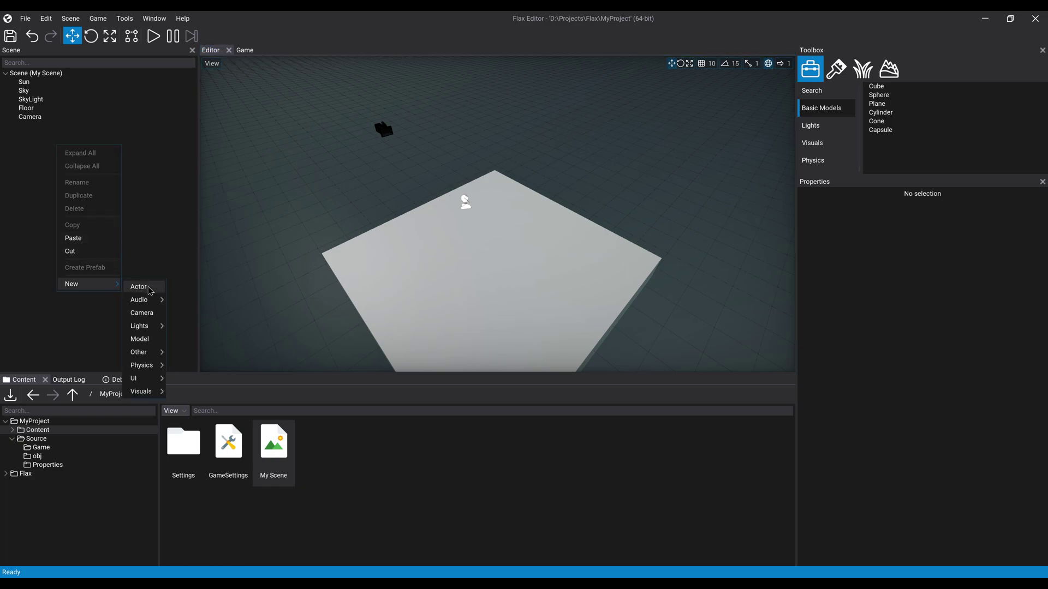
{"action": "mouse_move", "coordinate": [154, 400]}
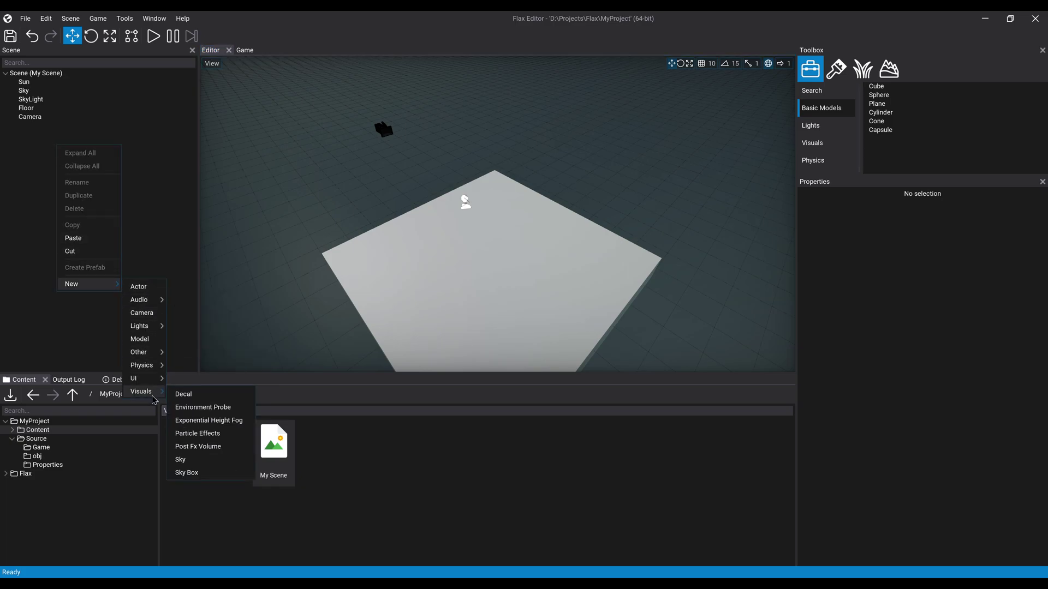
{"action": "mouse_move", "coordinate": [156, 367]}
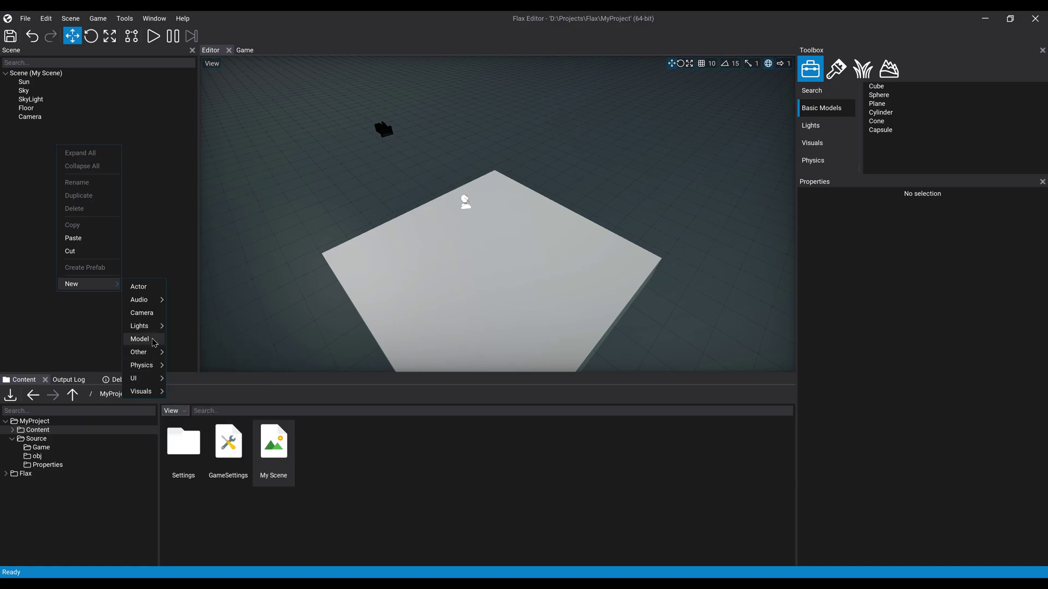
{"action": "mouse_move", "coordinate": [155, 326]}
{"action": "left_click", "coordinate": [148, 341]}
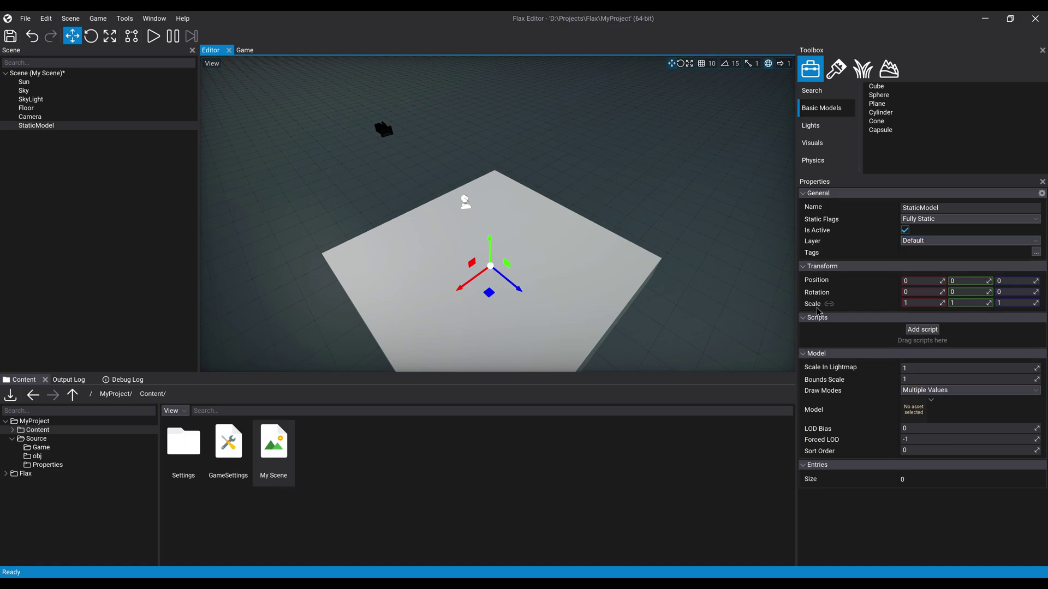
Step: Assign the Capsule model to the StaticModel actor
{"action": "left_click", "coordinate": [931, 402]}
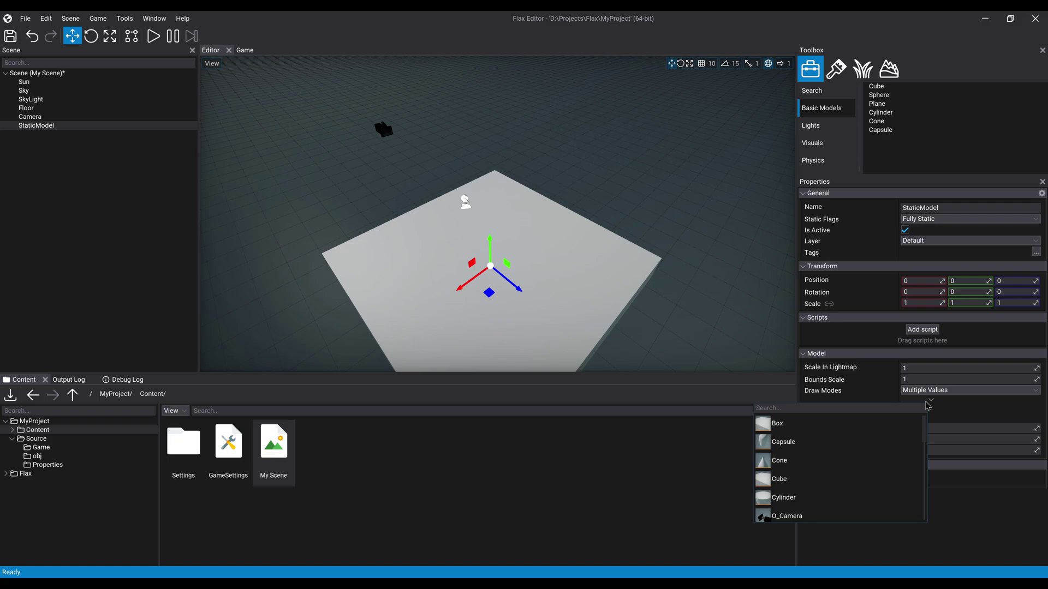
{"action": "scroll", "coordinate": [805, 481], "scroll_direction": "down", "scroll_amount": 10}
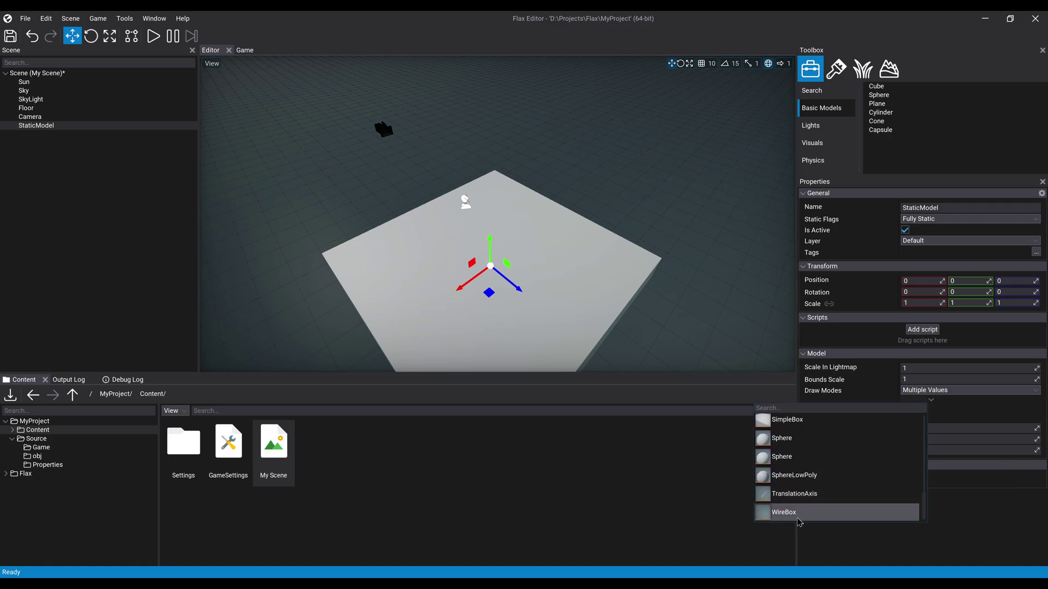
{"action": "scroll", "coordinate": [800, 478], "scroll_direction": "up", "scroll_amount": 3}
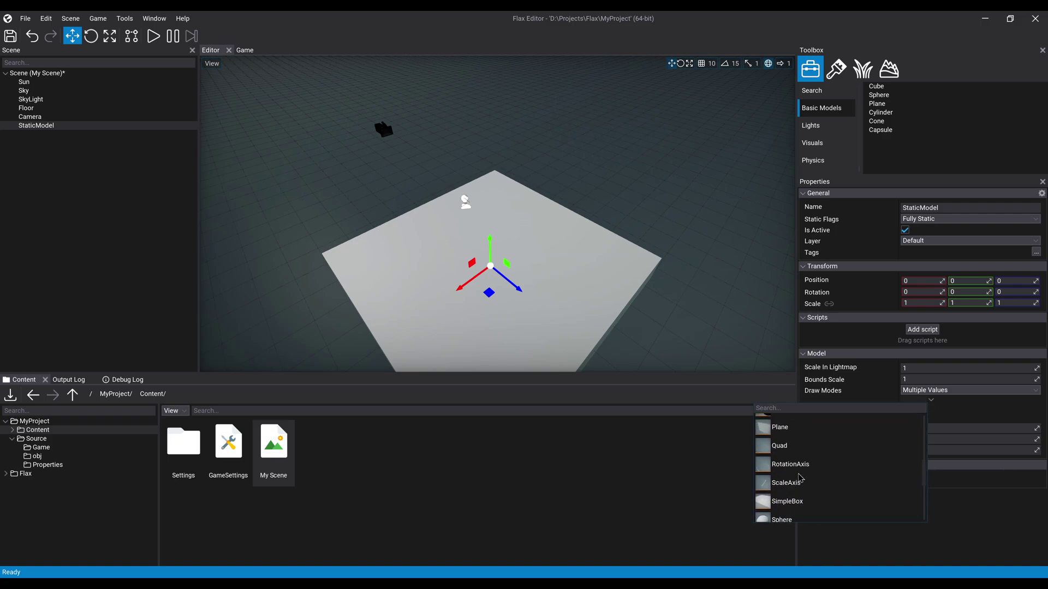
{"action": "scroll", "coordinate": [800, 478], "scroll_direction": "up", "scroll_amount": 3}
{"action": "scroll", "coordinate": [801, 478], "scroll_direction": "down", "scroll_amount": 3}
{"action": "scroll", "coordinate": [802, 478], "scroll_direction": "up", "scroll_amount": 3}
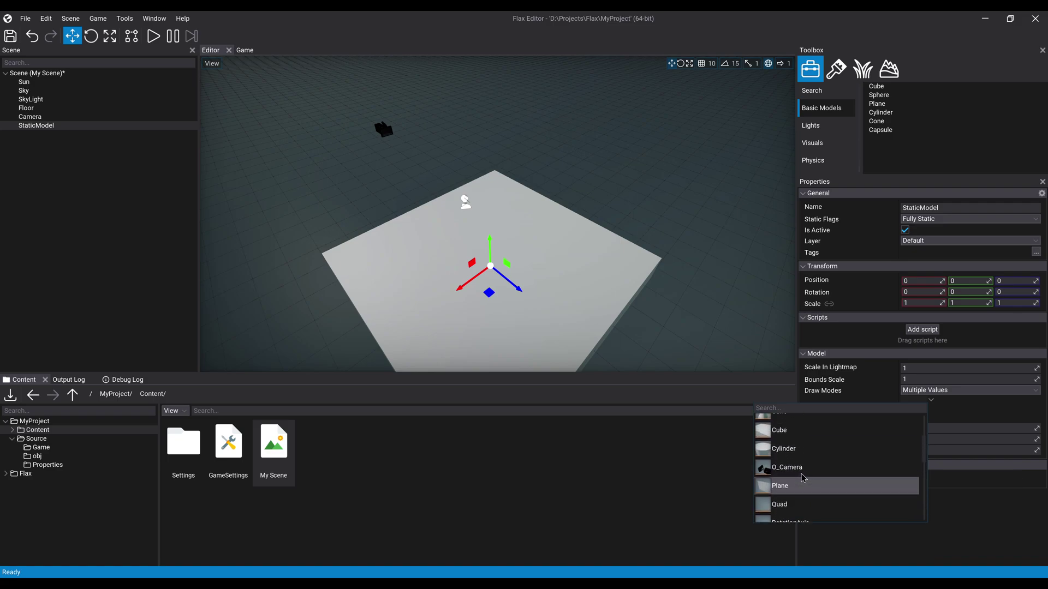
{"action": "scroll", "coordinate": [799, 483], "scroll_direction": "up", "scroll_amount": 3}
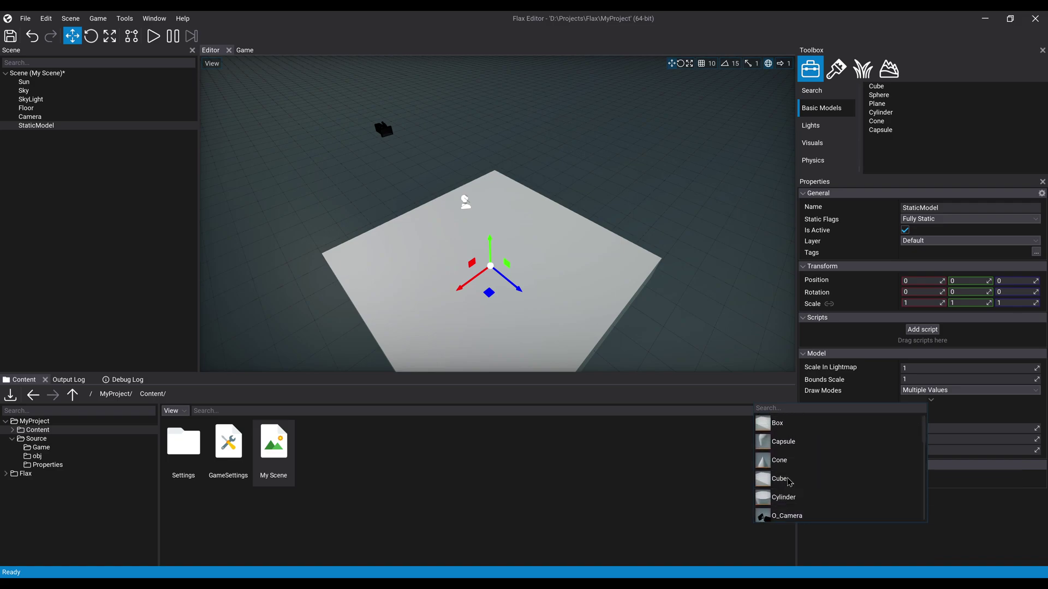
{"action": "left_click", "coordinate": [790, 442]}
Step: Raise the capsule actor above the floor to a Y position of about 22.2
{"action": "right_click_drag", "start_coordinate": [535, 238], "coordinate": [415, 202]}
{"action": "key", "text": "w"}
{"action": "key", "text": "d"}
{"action": "mouse_move", "coordinate": [527, 270]}
{"action": "right_mouse_down"}
{"action": "mouse_move", "coordinate": [480, 251]}
{"action": "mouse_move", "coordinate": [527, 271]}
{"action": "right_mouse_up"}
{"action": "key", "text": "w"}
{"action": "left_click_drag", "start_coordinate": [497, 264], "coordinate": [496, 226]}
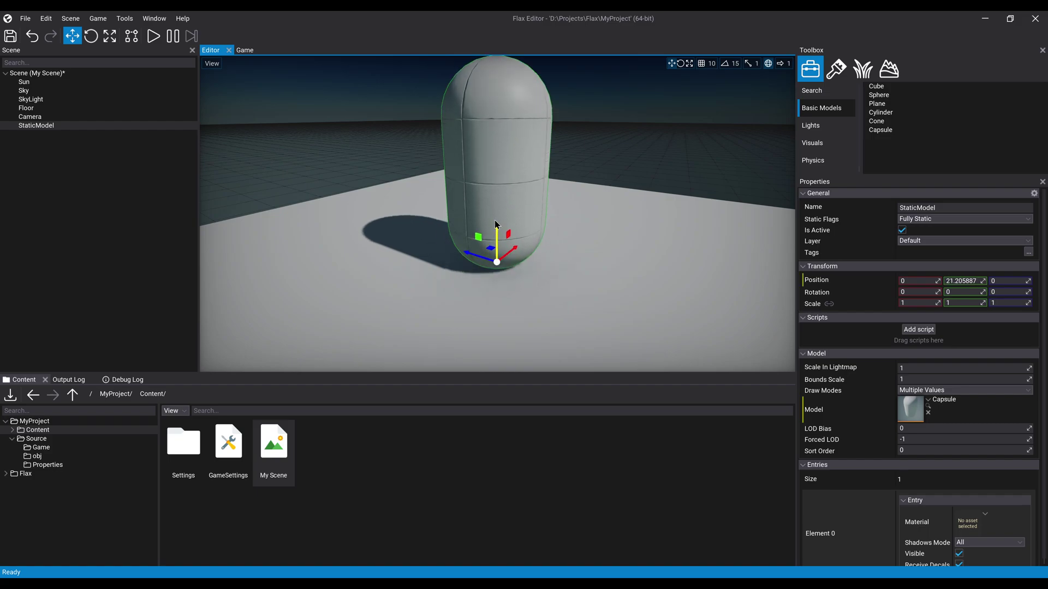
{"action": "right_click_drag", "start_coordinate": [497, 226], "coordinate": [609, 205]}
{"action": "key", "text": "a"}
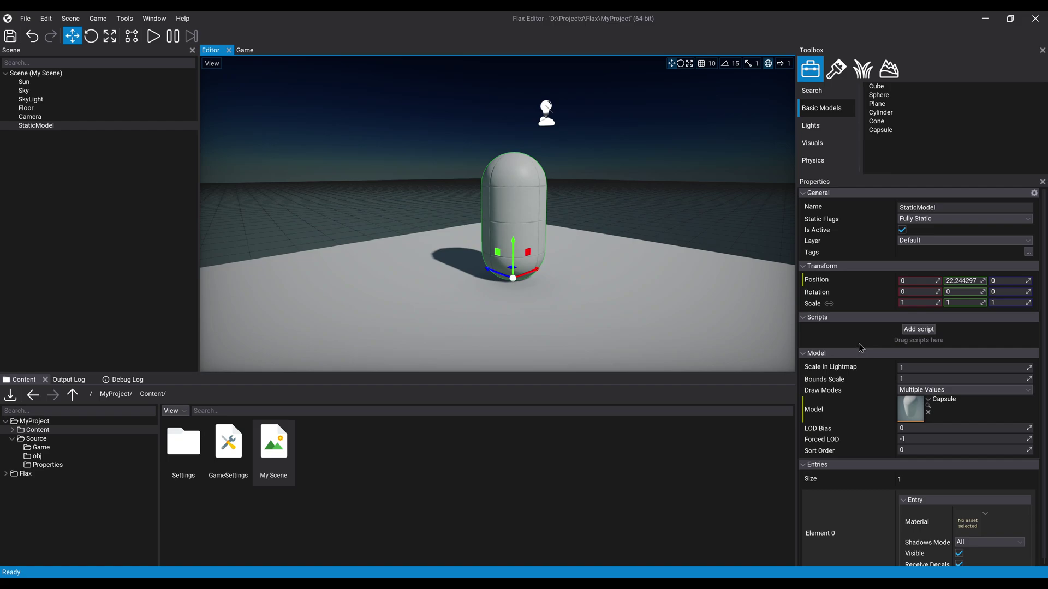
Step: Create a new material asset with its default name in the Content folder and apply it to the capsule
{"action": "mouse_move", "coordinate": [563, 287]}
{"action": "right_mouse_down"}
{"action": "mouse_move", "coordinate": [584, 262]}
{"action": "mouse_move", "coordinate": [633, 287]}
{"action": "mouse_move", "coordinate": [563, 286]}
{"action": "right_mouse_up"}
{"action": "key", "text": "w"}
{"action": "key", "text": "s"}
{"action": "right_click", "coordinate": [339, 443]}
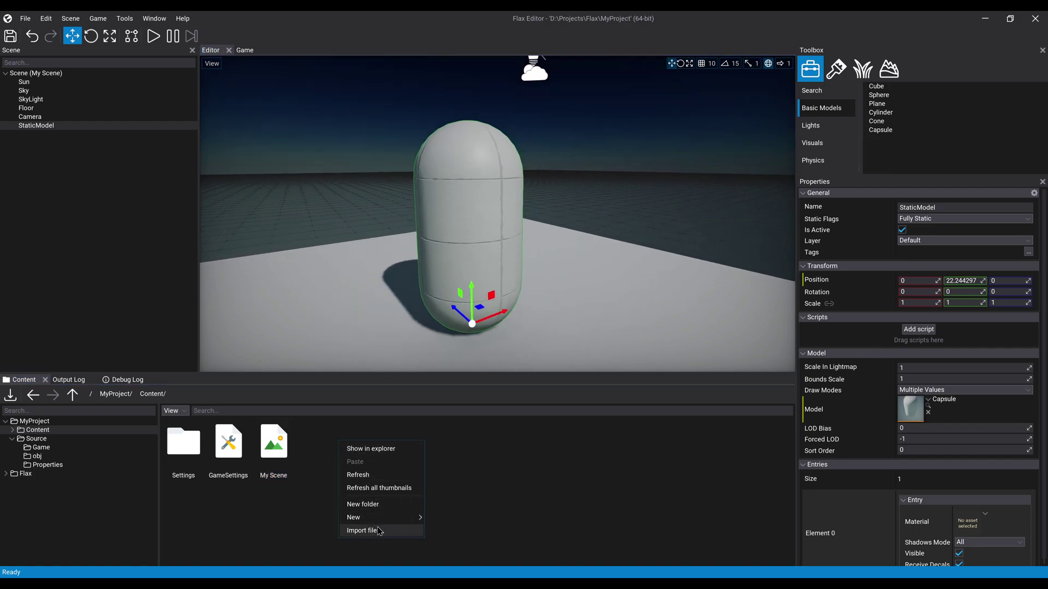
{"action": "mouse_move", "coordinate": [396, 523]}
{"action": "mouse_move", "coordinate": [478, 471]}
{"action": "mouse_move", "coordinate": [491, 445]}
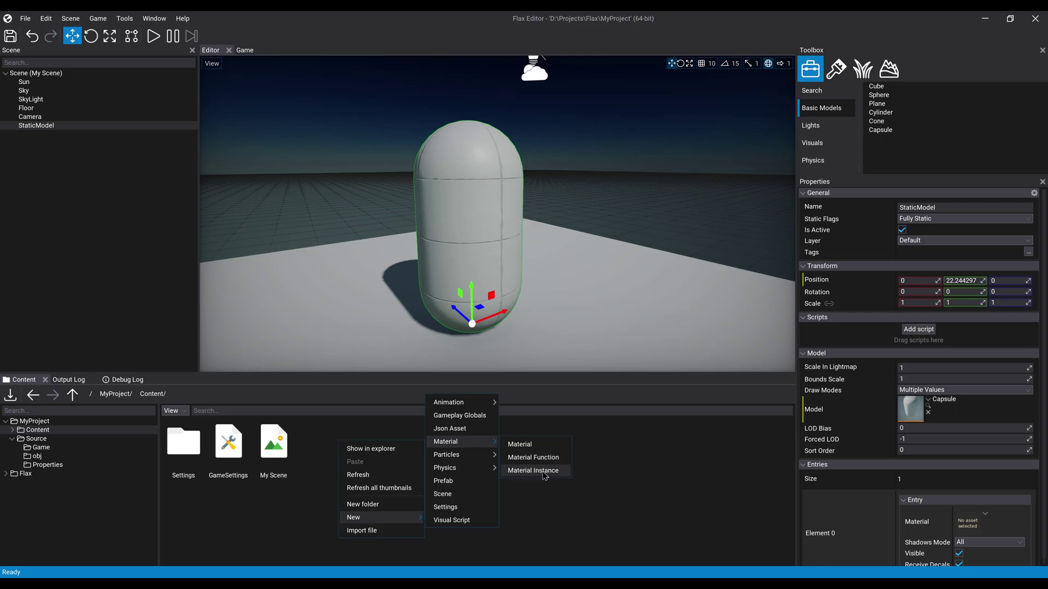
{"action": "left_click", "coordinate": [543, 446]}
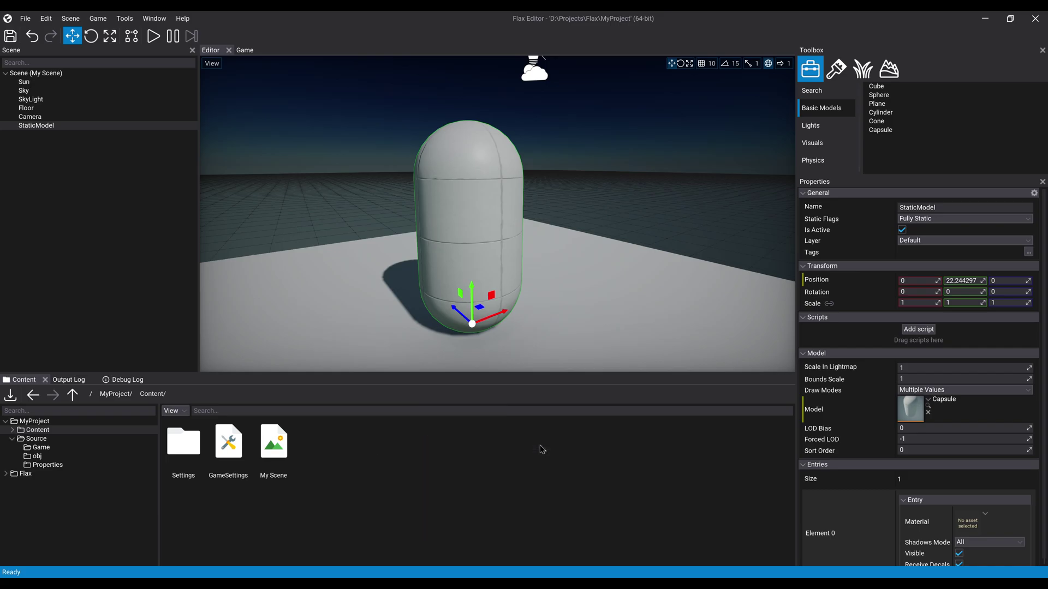
{"action": "left_click", "coordinate": [440, 470]}
{"action": "left_click_drag", "start_coordinate": [282, 448], "coordinate": [458, 257]}
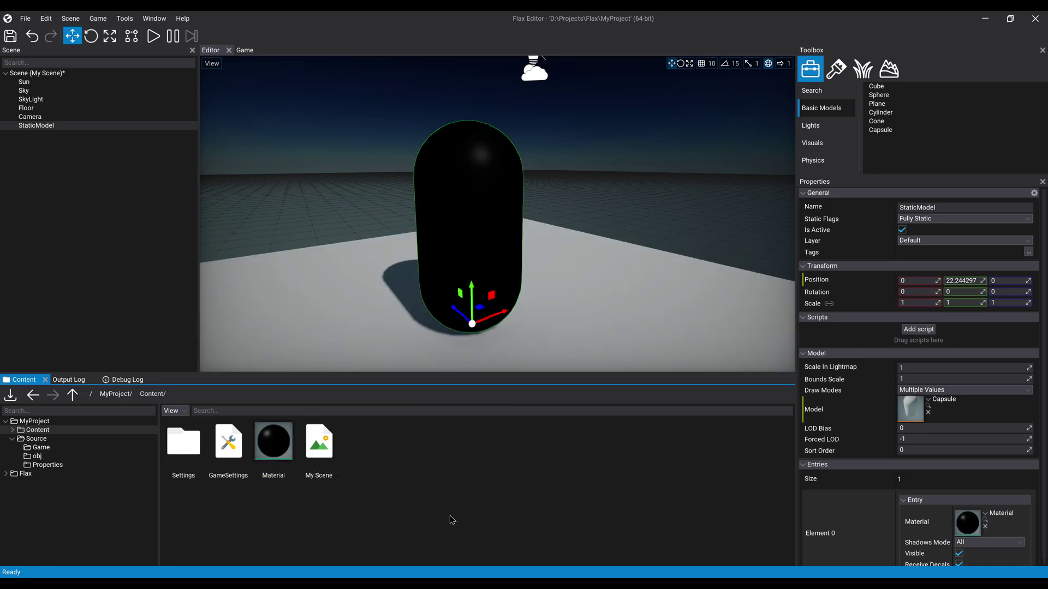
Step: Examine the new material's node graph and the StaticModel actor's properties, and close the material editor
{"action": "double_click", "coordinate": [273, 442]}
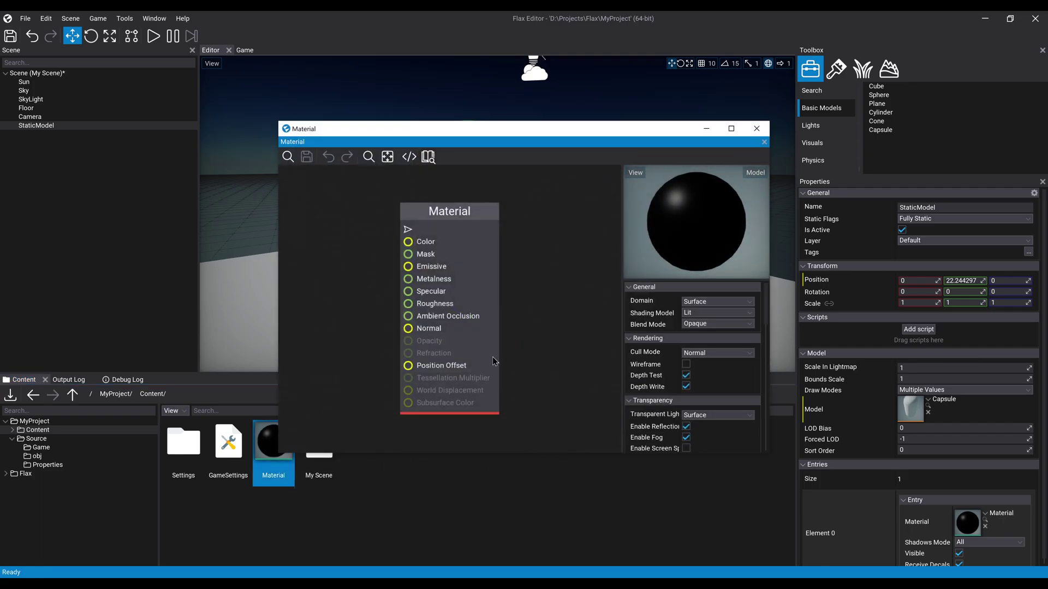
{"action": "scroll", "coordinate": [493, 361], "scroll_direction": "down", "scroll_amount": 5}
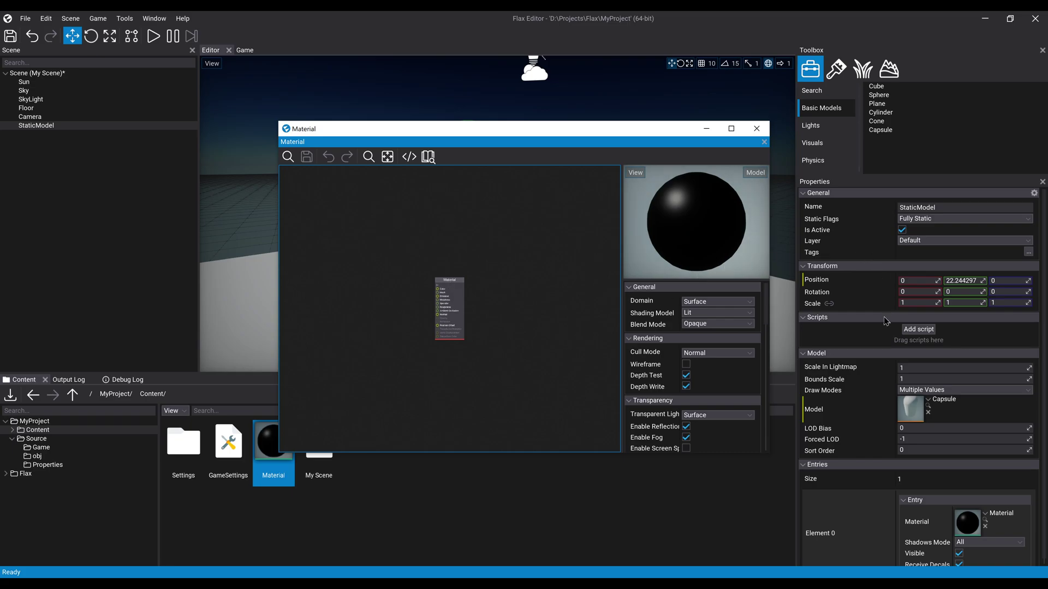
{"action": "scroll", "coordinate": [880, 357], "scroll_direction": "down", "scroll_amount": 1}
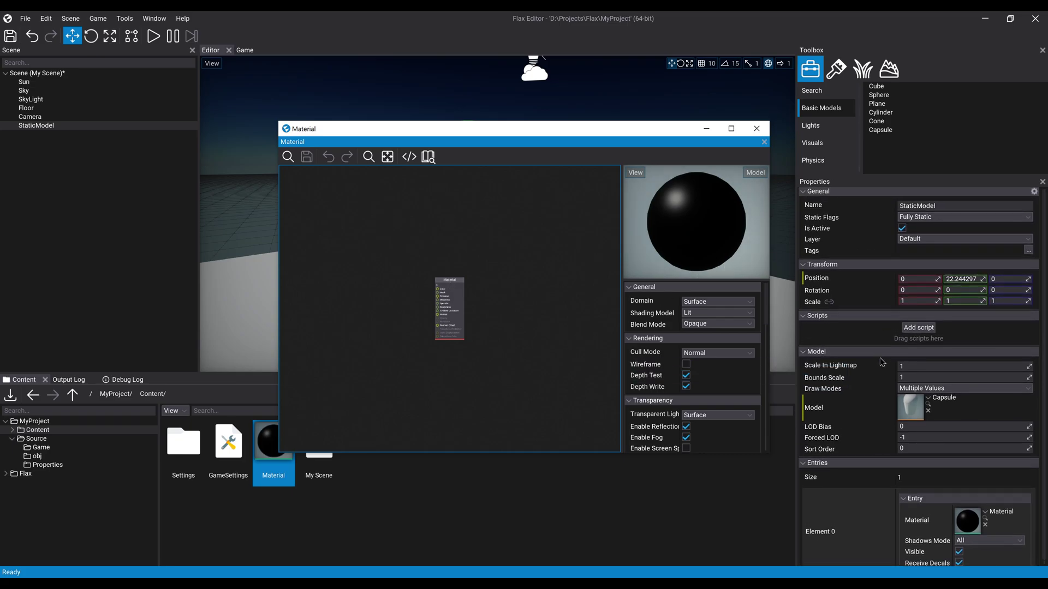
{"action": "scroll", "coordinate": [880, 358], "scroll_direction": "down", "scroll_amount": 1}
{"action": "left_click", "coordinate": [756, 128]}
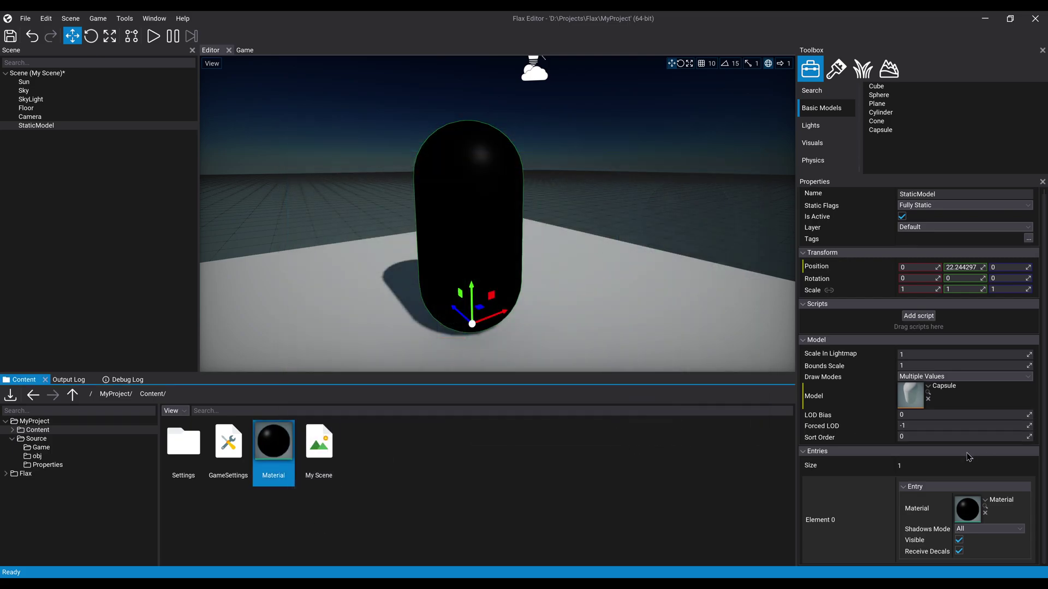
{"action": "left_click", "coordinate": [302, 140]}
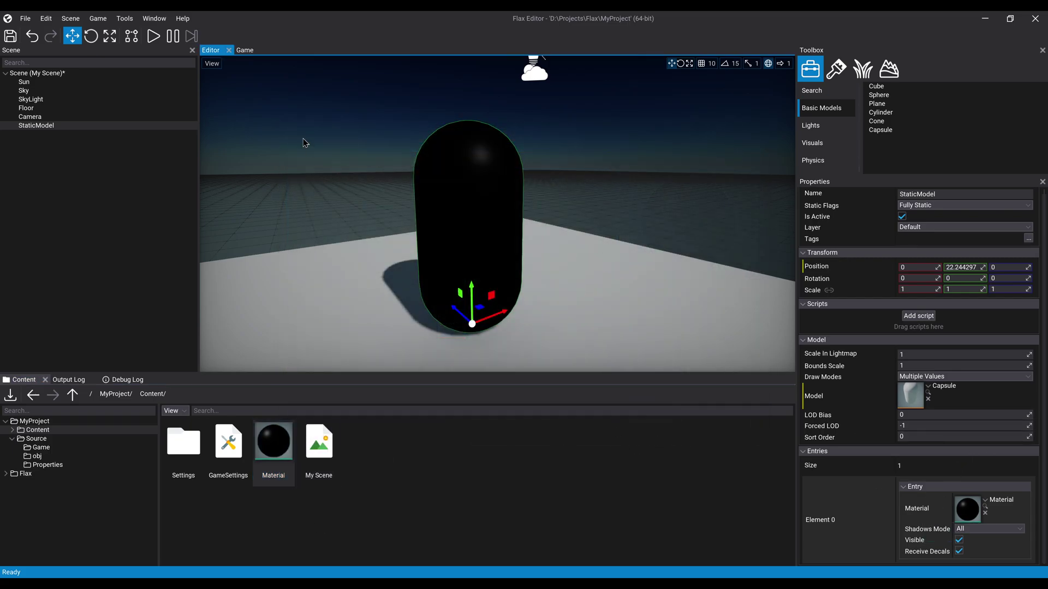
{"action": "left_click", "coordinate": [297, 513]}
{"action": "left_click", "coordinate": [284, 445]}
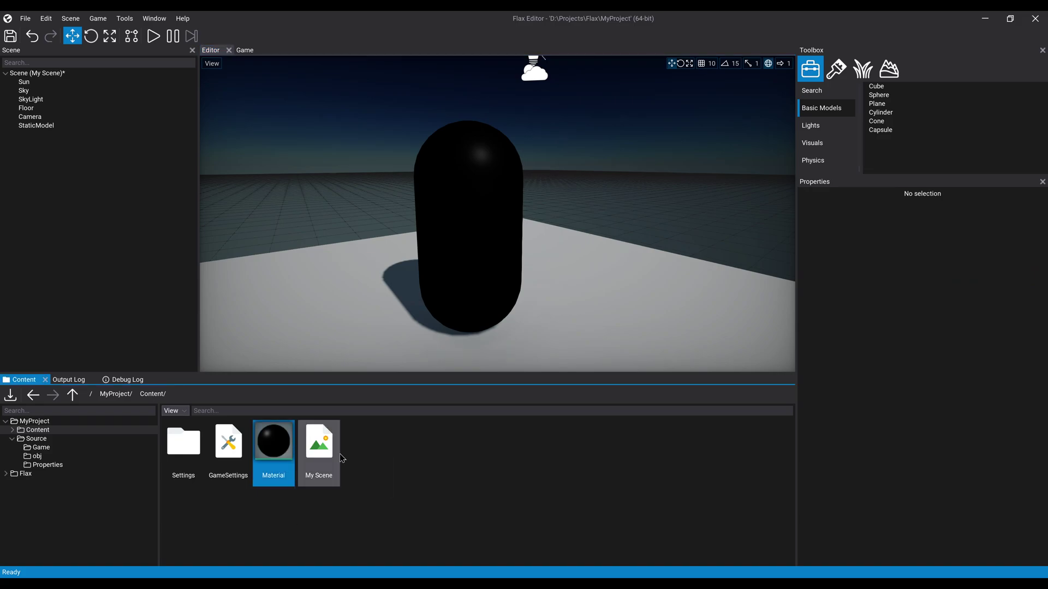
{"action": "left_click", "coordinate": [304, 448]}
{"action": "left_click", "coordinate": [292, 452]}
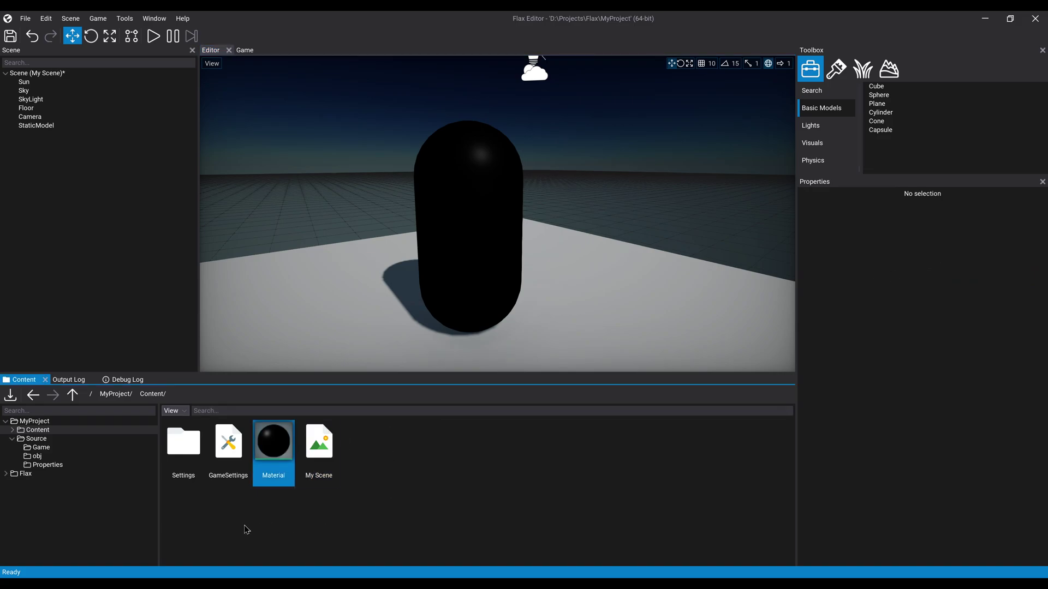
Step: Look through the GameSettings asset and its linked Navigation Settings, and close both
{"action": "left_click", "coordinate": [225, 445]}
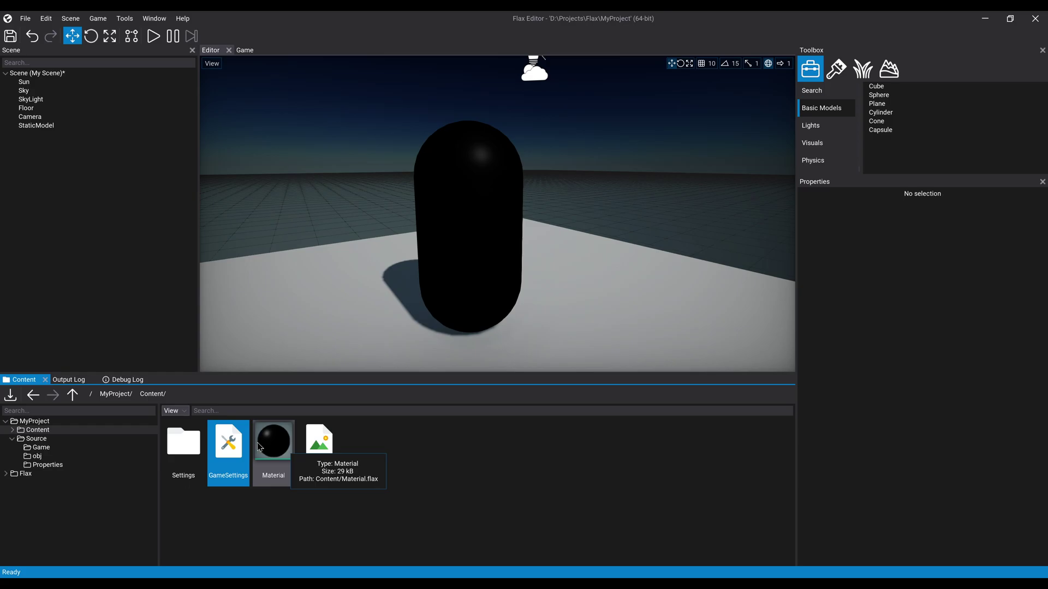
{"action": "double_click", "coordinate": [228, 445]}
{"action": "scroll", "coordinate": [388, 271], "scroll_direction": "down", "scroll_amount": 3}
{"action": "scroll", "coordinate": [393, 269], "scroll_direction": "up", "scroll_amount": 3}
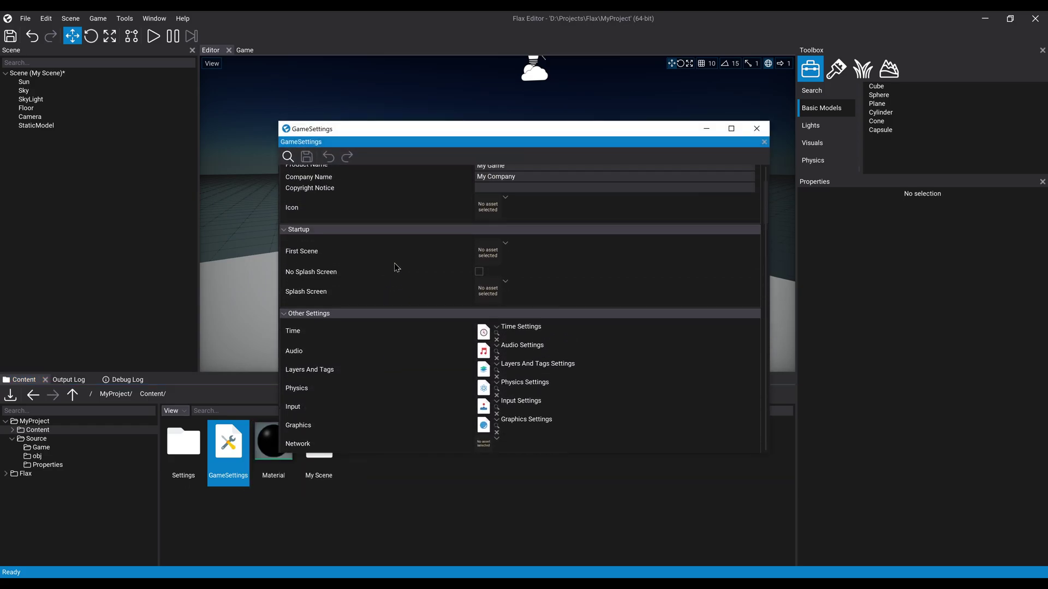
{"action": "scroll", "coordinate": [397, 267], "scroll_direction": "up", "scroll_amount": 1}
{"action": "scroll", "coordinate": [451, 271], "scroll_direction": "down", "scroll_amount": 5}
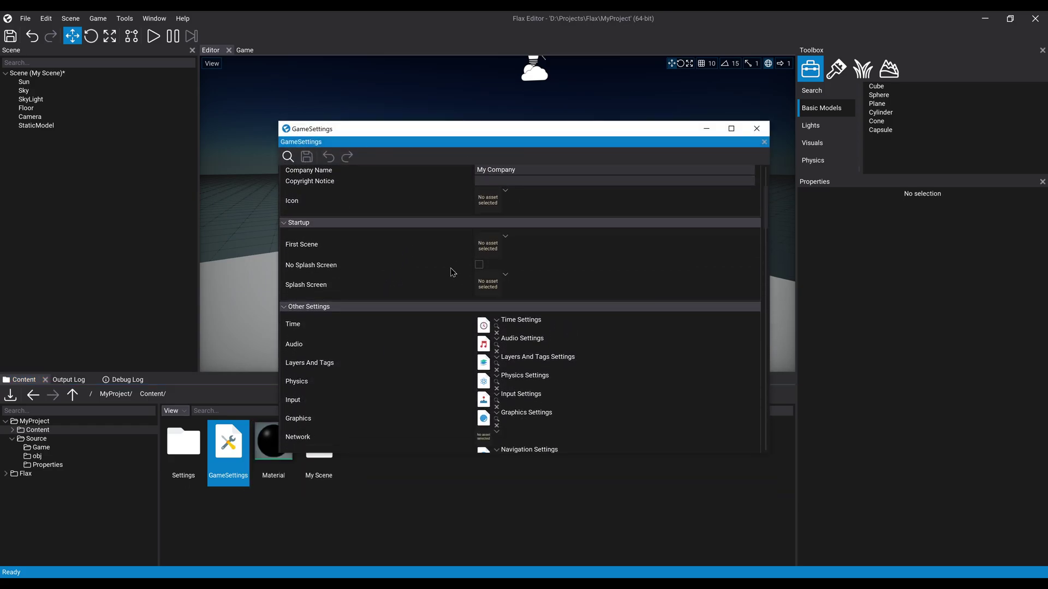
{"action": "double_click", "coordinate": [484, 310]}
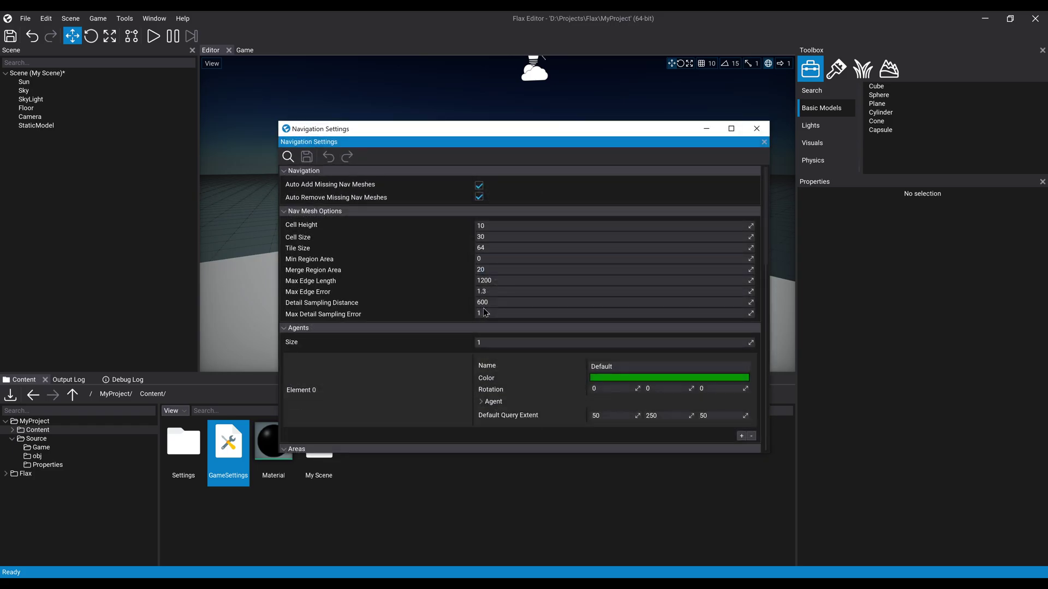
{"action": "left_click", "coordinate": [762, 131]}
{"action": "left_click", "coordinate": [762, 132]}
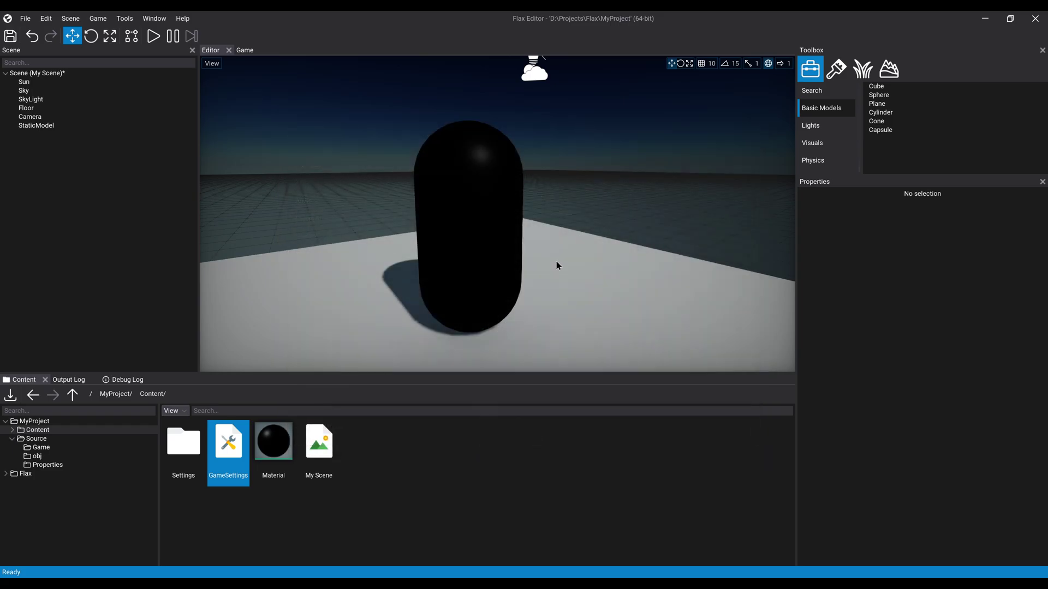
Step: Open the material asset for editing and examine the available Domain options
{"action": "double_click", "coordinate": [274, 444]}
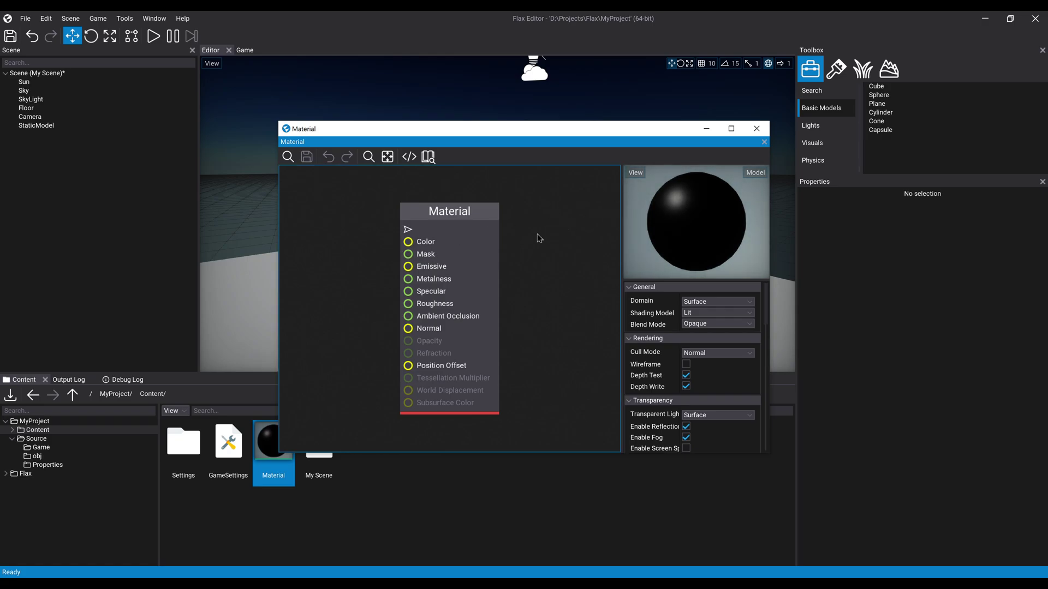
{"action": "left_click", "coordinate": [742, 301]}
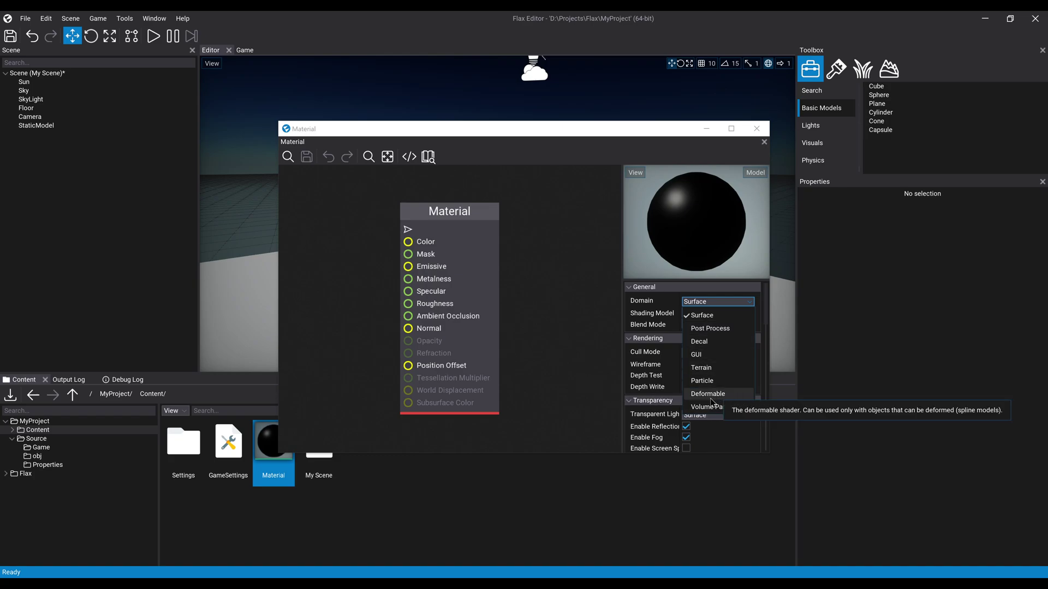
{"action": "left_click", "coordinate": [615, 364]}
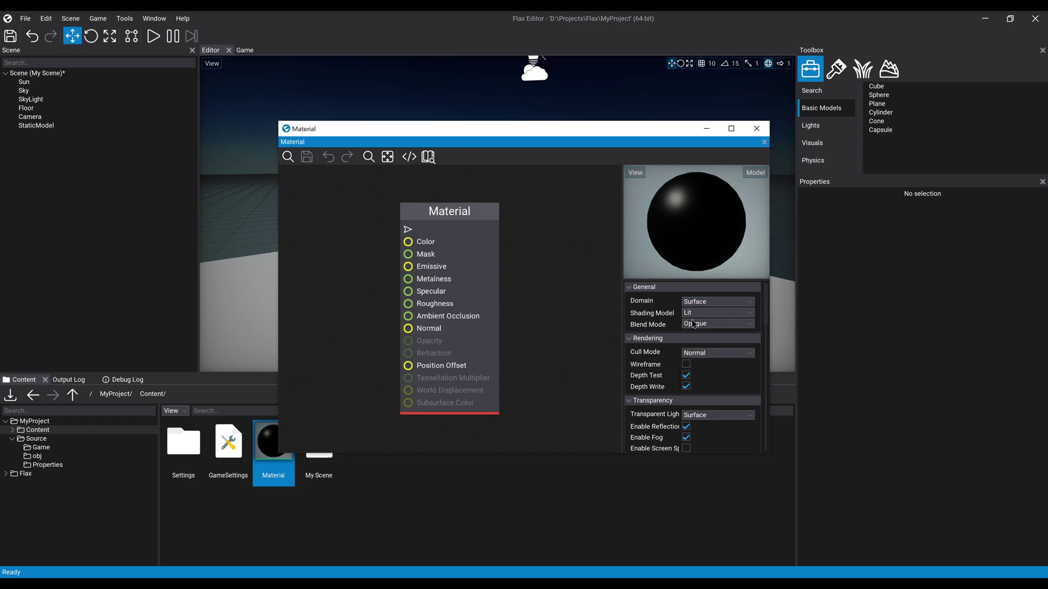
{"action": "scroll", "coordinate": [418, 248], "scroll_direction": "down", "scroll_amount": 3}
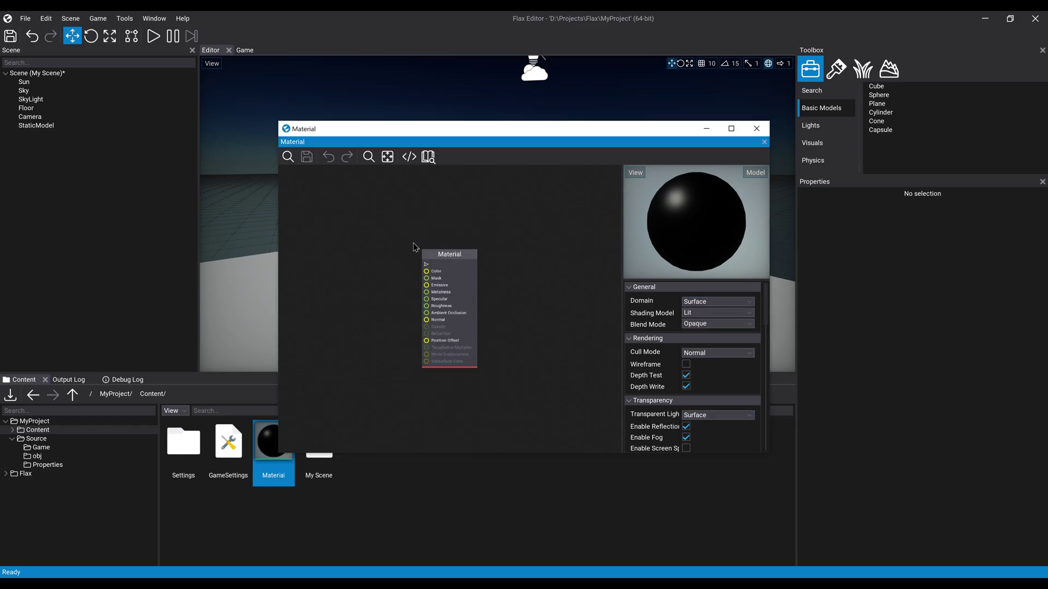
Step: Look through the Materials page of the Flax online manual and return to the material graph
{"action": "left_click", "coordinate": [428, 157]}
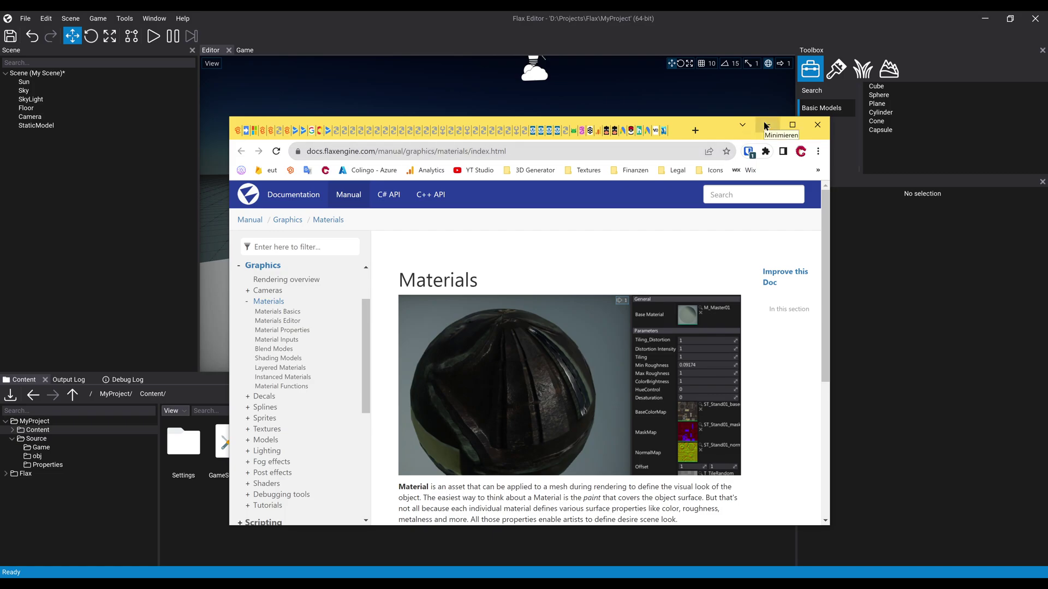
{"action": "scroll", "coordinate": [732, 243], "scroll_direction": "down", "scroll_amount": 4}
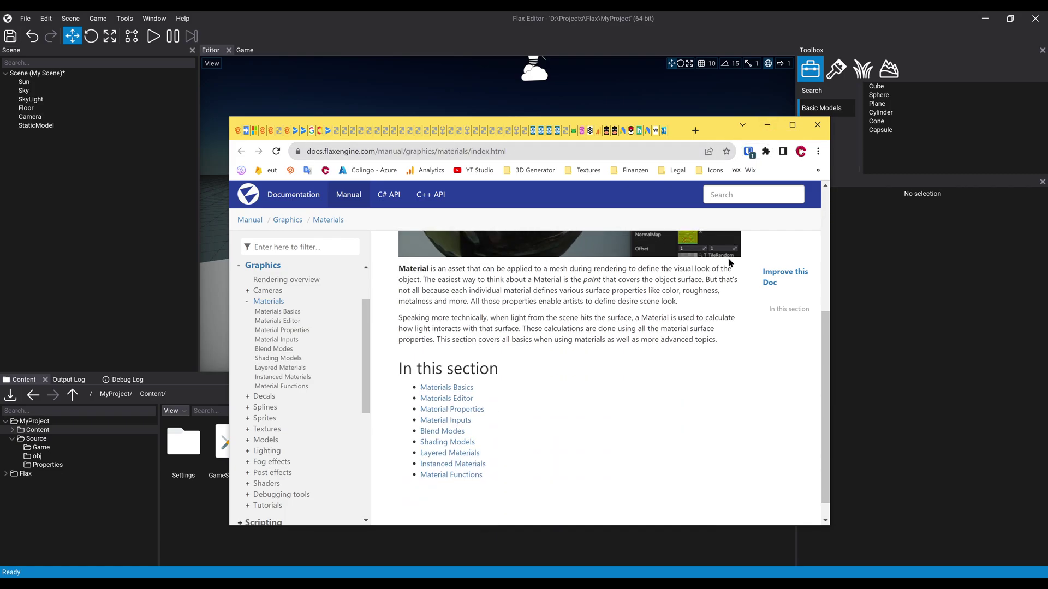
{"action": "left_click", "coordinate": [768, 125]}
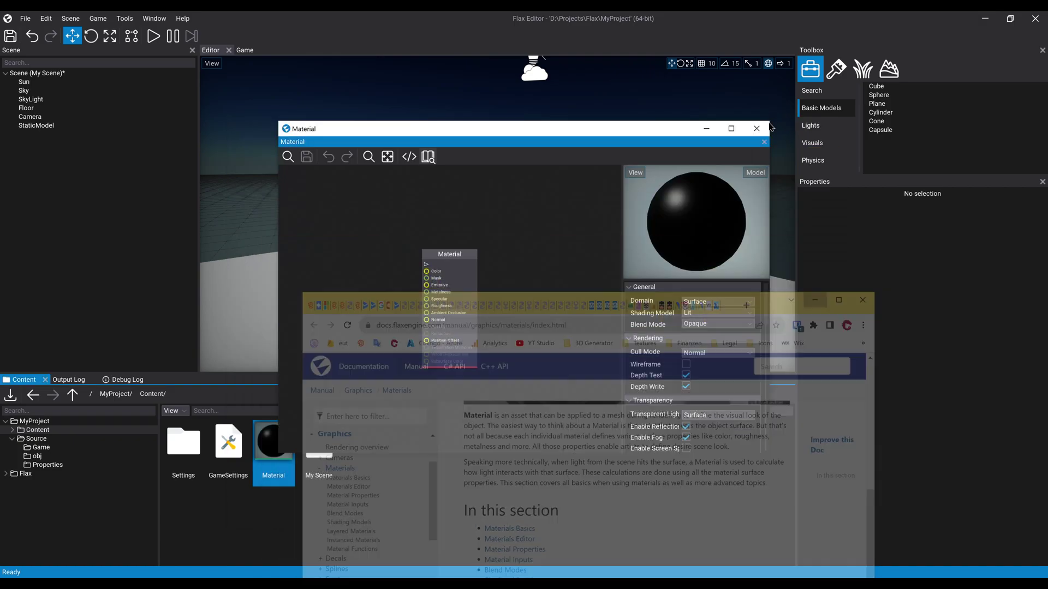
Step: Add a constant Color node feeding the material's Color input and place it farther to the left of the Material node
{"action": "scroll", "coordinate": [414, 253], "scroll_direction": "up", "scroll_amount": 2}
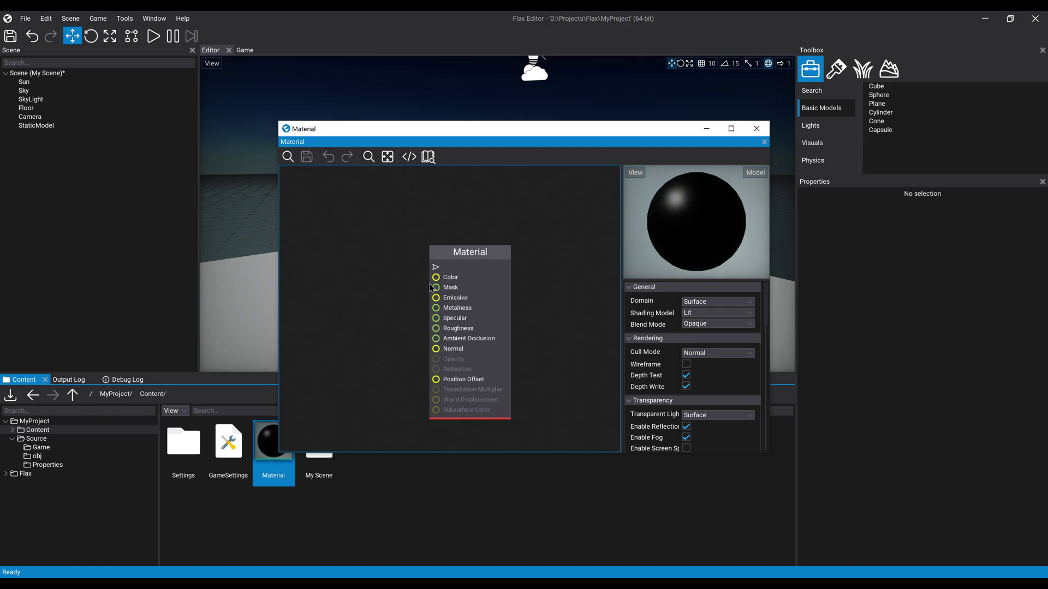
{"action": "left_click_drag", "start_coordinate": [381, 268], "coordinate": [381, 267]}
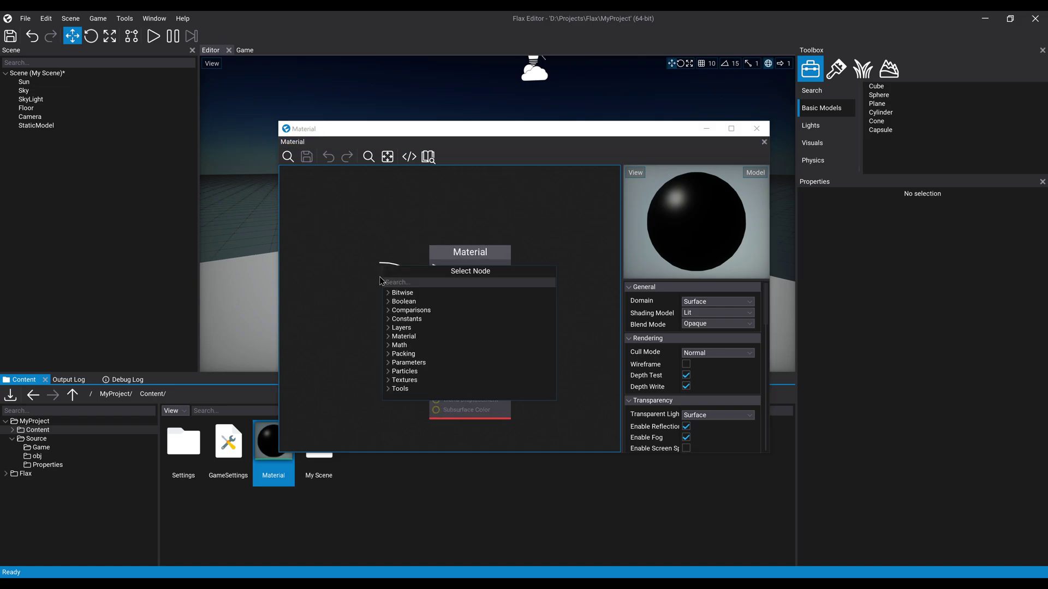
{"action": "type", "text": "color"}
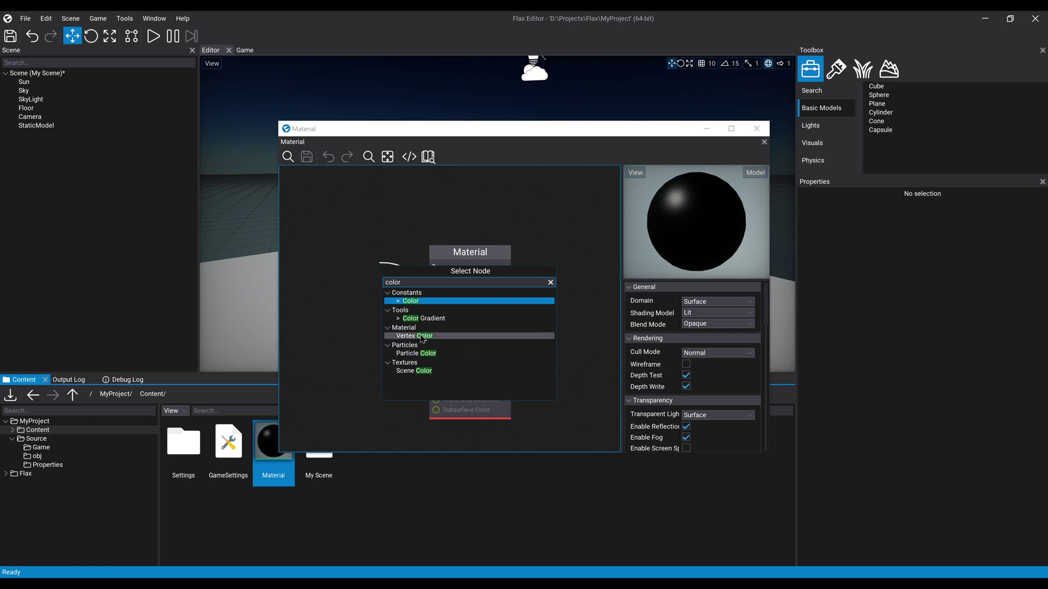
{"action": "left_click", "coordinate": [419, 303]}
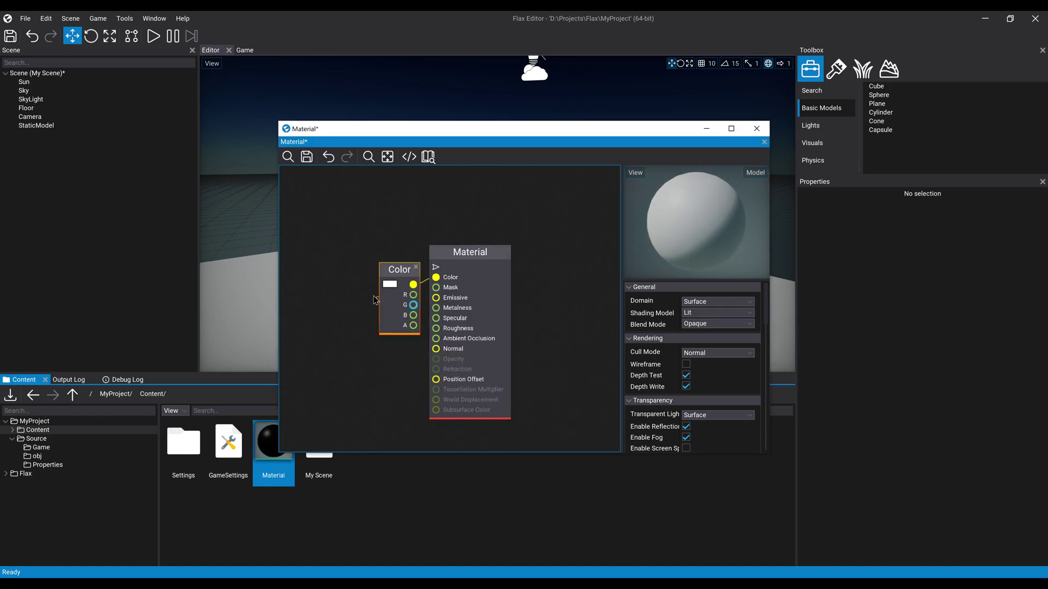
{"action": "left_click_drag", "start_coordinate": [394, 273], "coordinate": [348, 250]}
{"action": "scroll", "coordinate": [685, 436], "scroll_direction": "down", "scroll_amount": 10}
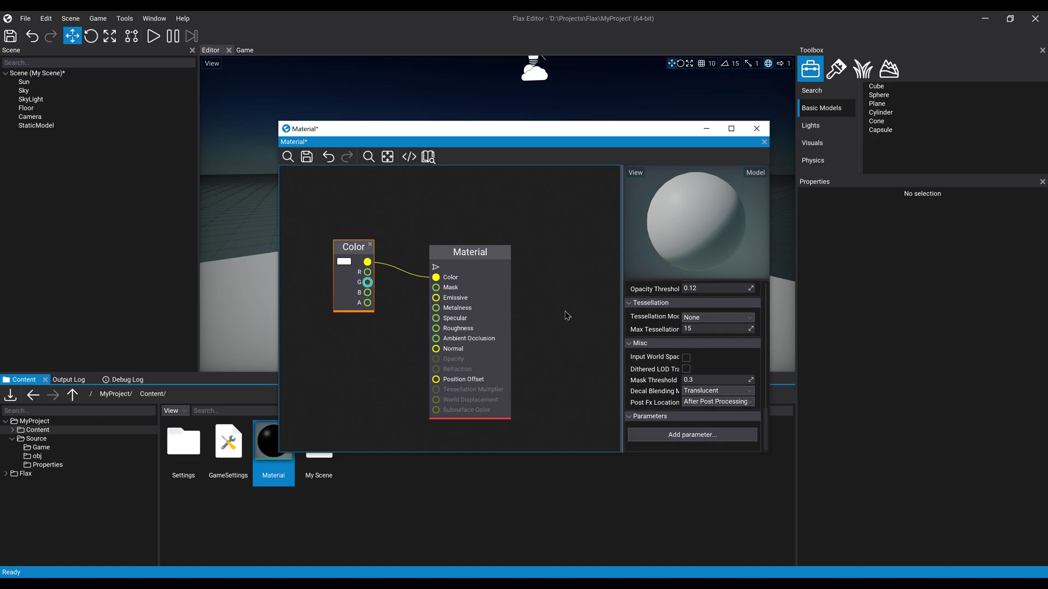
Step: Add a Color-type parameter named Color to the material
{"action": "left_click", "coordinate": [665, 435]}
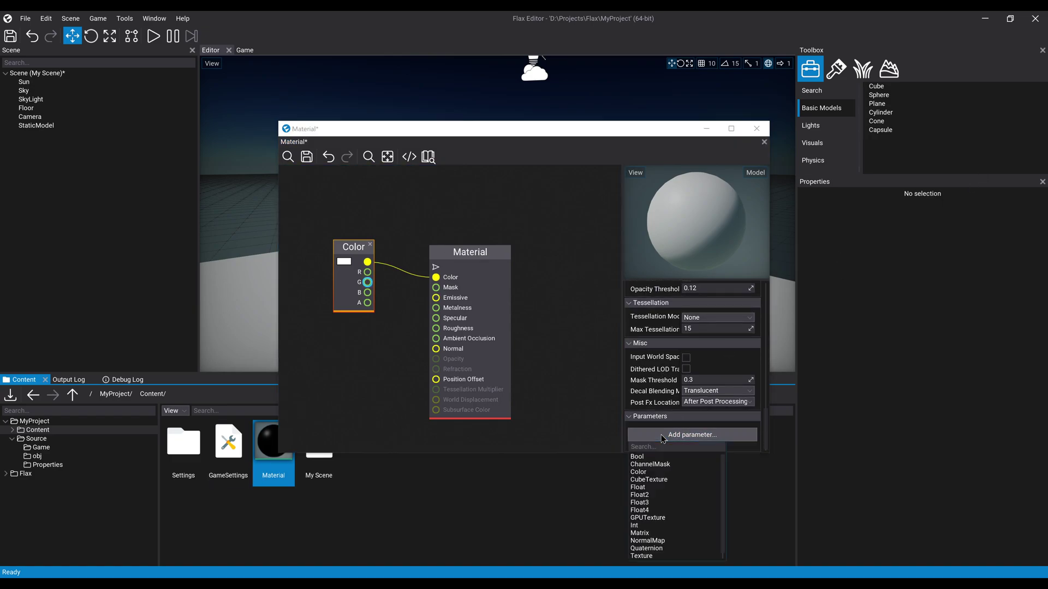
{"action": "left_click", "coordinate": [648, 467]}
{"action": "scroll", "coordinate": [664, 428], "scroll_direction": "down", "scroll_amount": 1}
{"action": "double_click", "coordinate": [669, 408]}
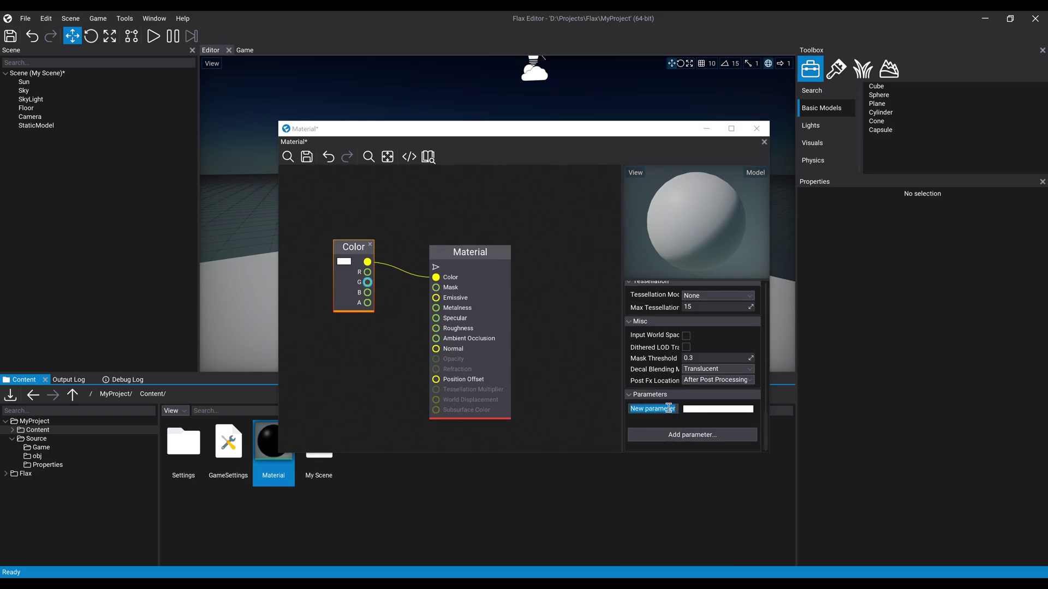
{"action": "type", "text": "Color"}
{"action": "key", "text": "Return"}
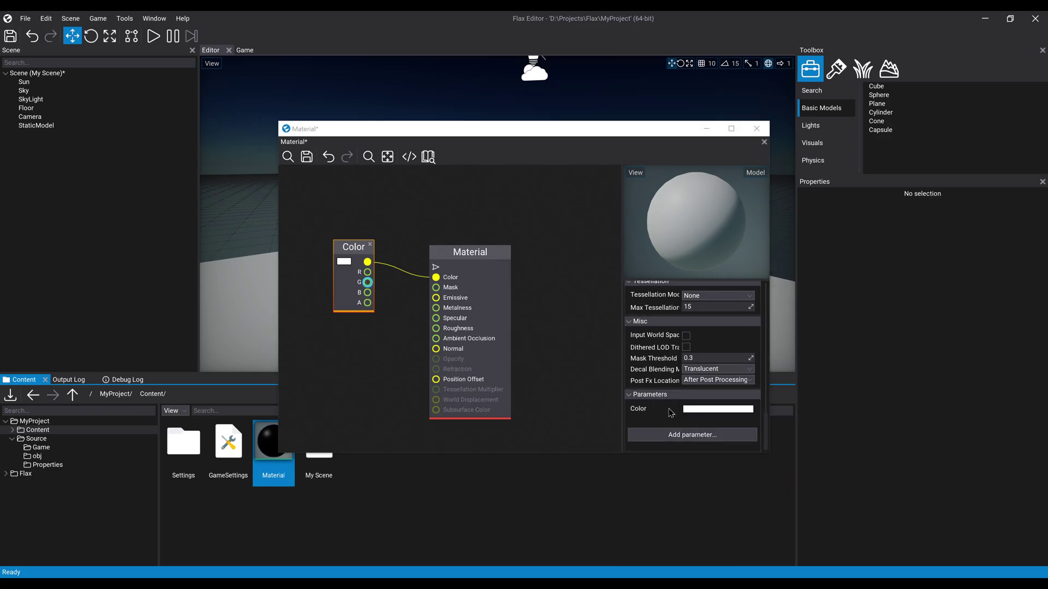
Step: Add a Get Parameter node reading the Color parameter and place it below the constant Color node
{"action": "left_click", "coordinate": [369, 352]}
{"action": "right_click_drag", "start_coordinate": [370, 352], "coordinate": [358, 361]}
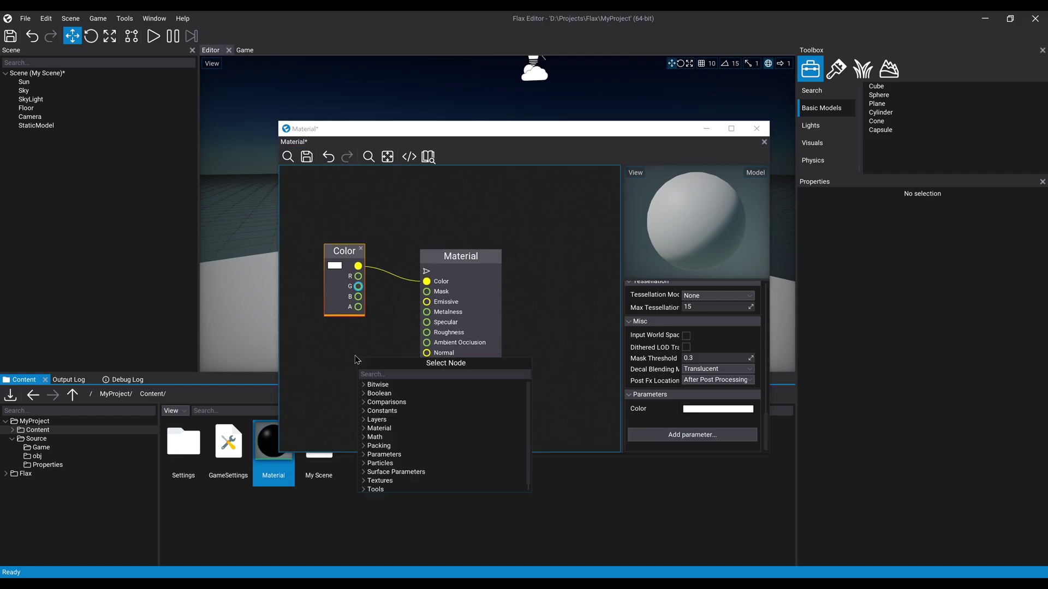
{"action": "left_click", "coordinate": [375, 455]}
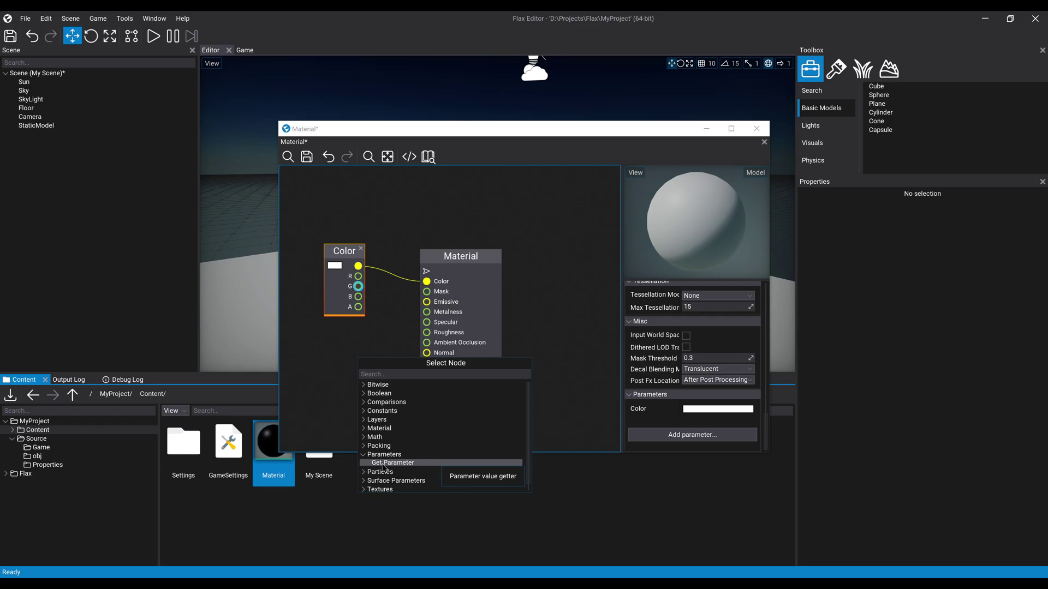
{"action": "left_click", "coordinate": [392, 463]}
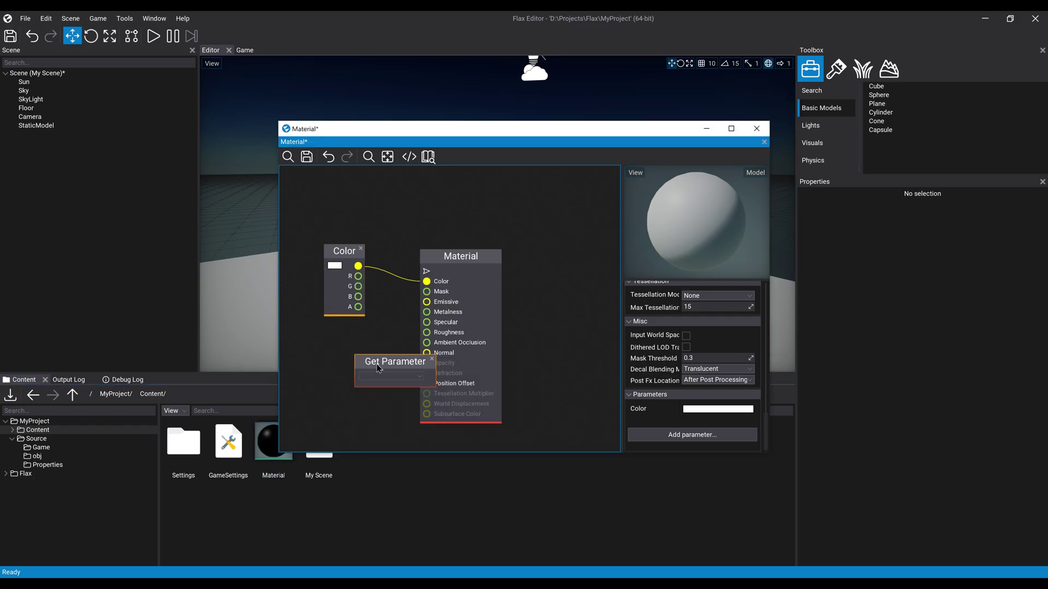
{"action": "left_click_drag", "start_coordinate": [378, 368], "coordinate": [334, 349]}
{"action": "left_click", "coordinate": [344, 357]}
{"action": "left_click", "coordinate": [336, 367]}
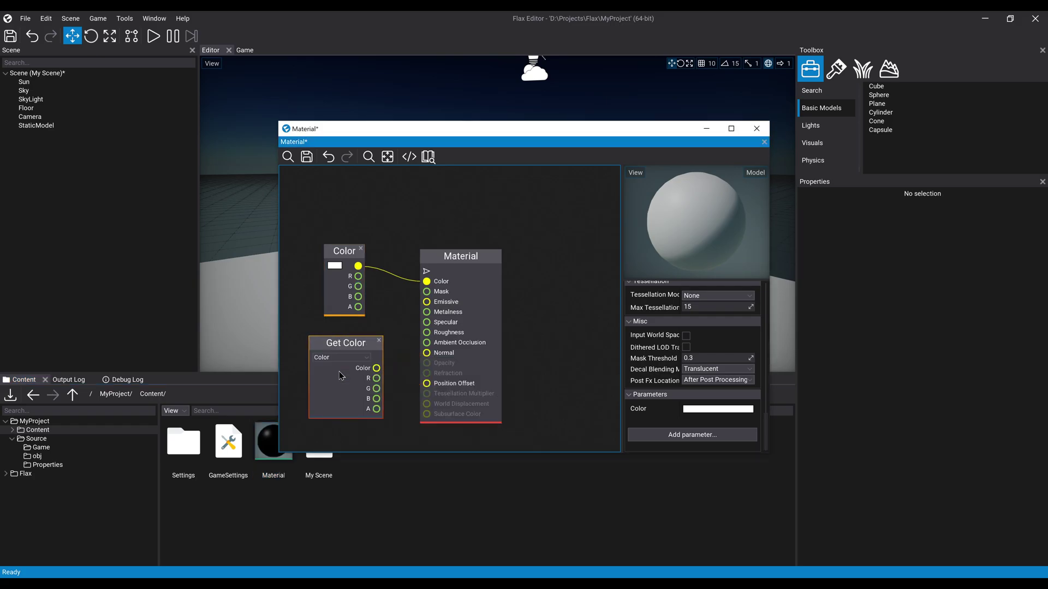
Step: Replace the constant Color node with the Get Color node as the Material's Color input and align it beside that input
{"action": "left_click", "coordinate": [379, 340]}
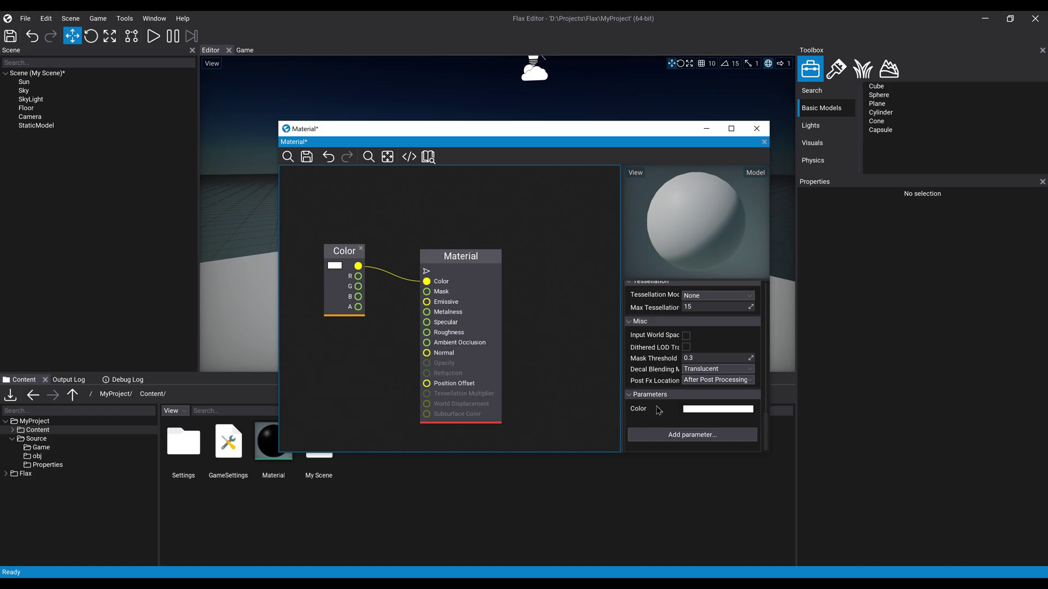
{"action": "key", "text": "ctrl+z"}
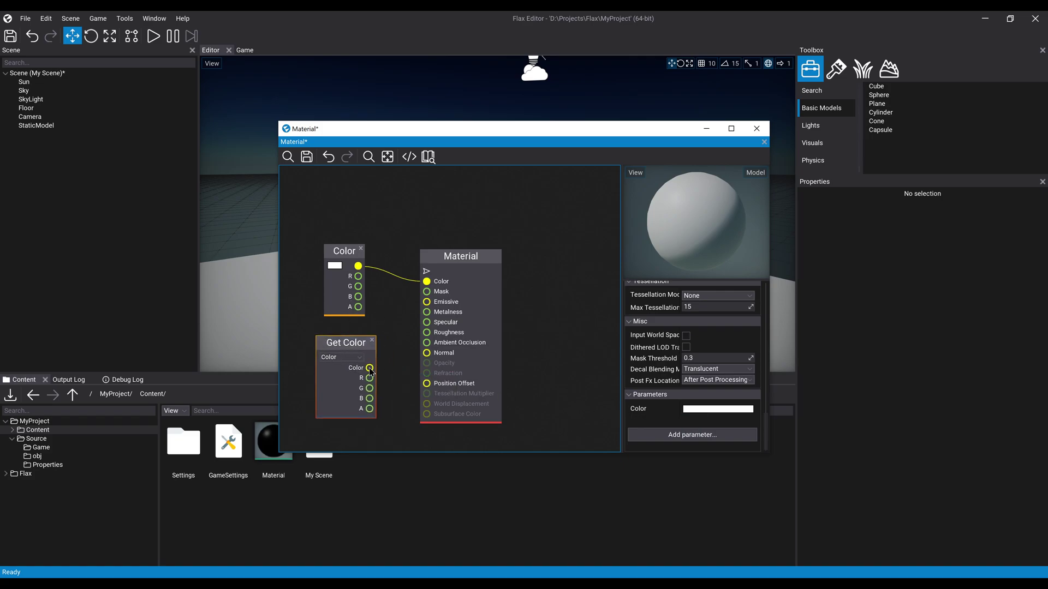
{"action": "left_click_drag", "start_coordinate": [369, 368], "coordinate": [427, 281]}
{"action": "left_click", "coordinate": [343, 295]}
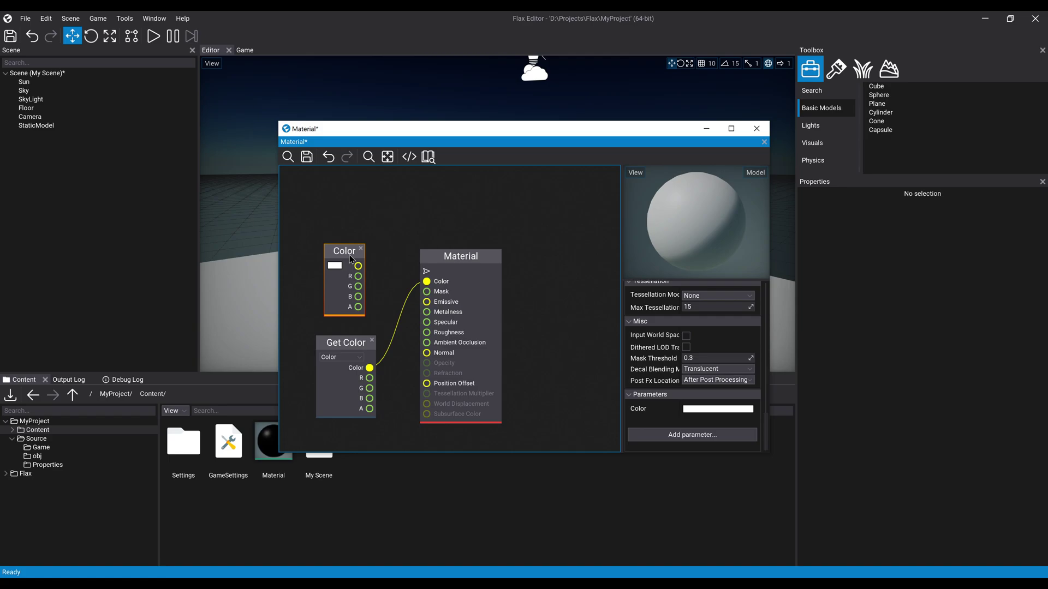
{"action": "key", "text": "Delete"}
{"action": "left_click_drag", "start_coordinate": [339, 351], "coordinate": [329, 263]}
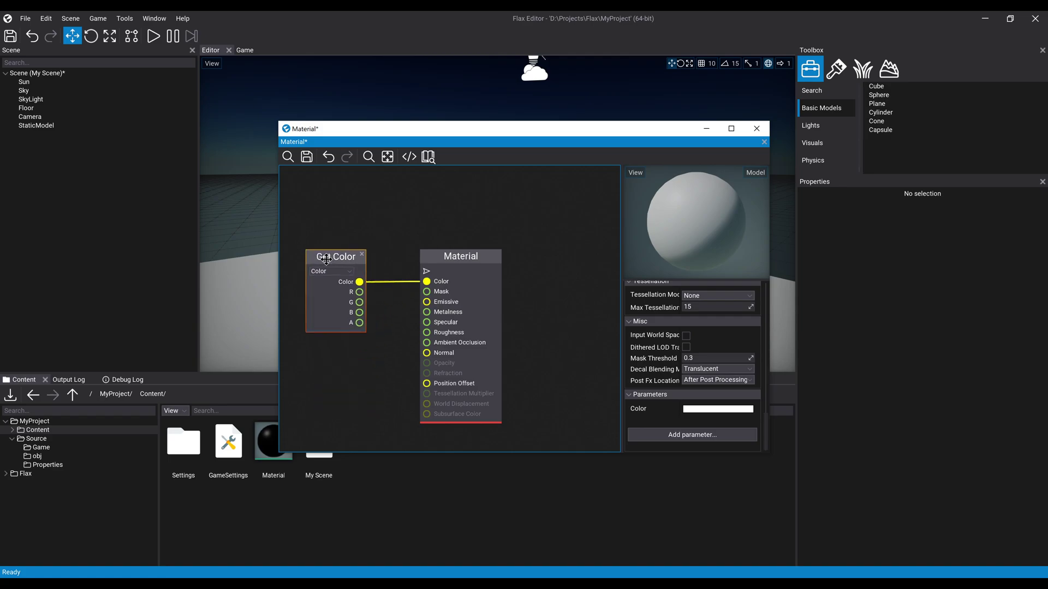
Step: Save the material, briefly reopen it to check the graph, and close its editor
{"action": "left_click", "coordinate": [303, 160]}
{"action": "left_click", "coordinate": [271, 451]}
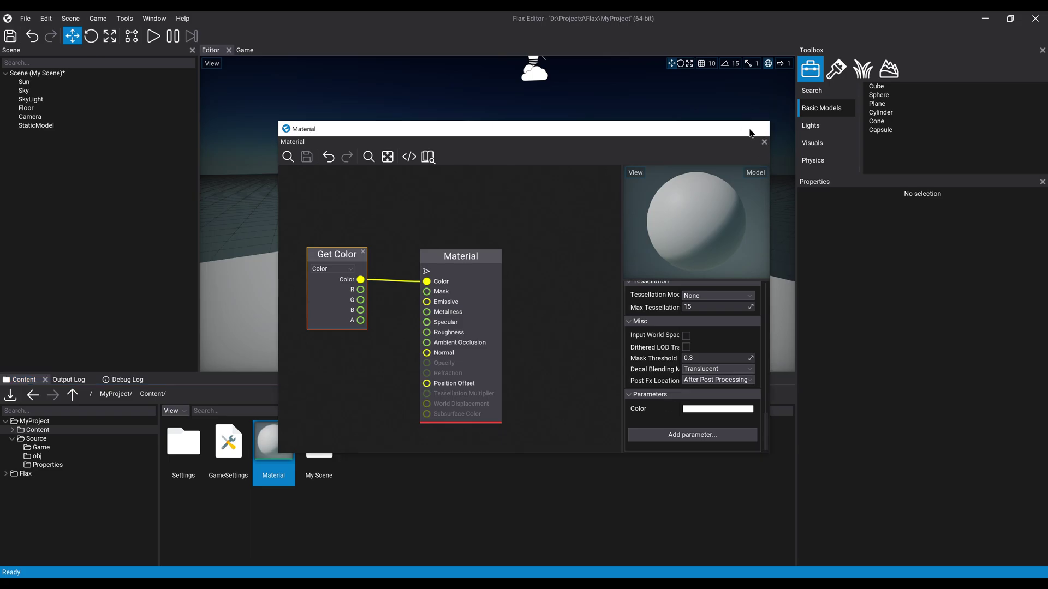
{"action": "left_click", "coordinate": [757, 129]}
{"action": "double_click", "coordinate": [271, 453]}
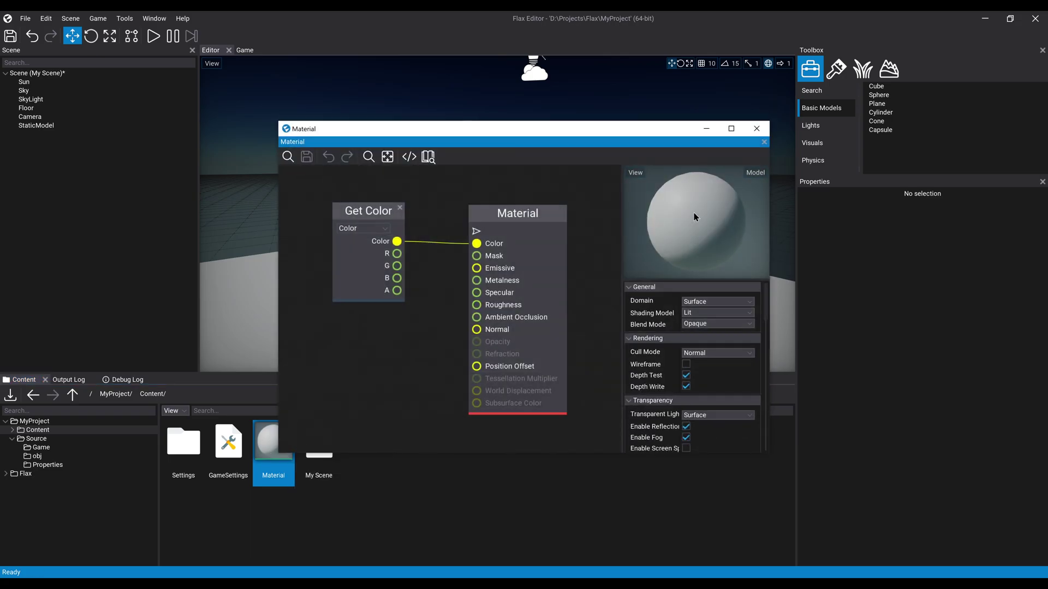
{"action": "left_click", "coordinate": [756, 129]}
Step: Look through the material asset's available actions and the Toolbox's Lights, Visuals and Physics categories, ending on Basic Models
{"action": "right_click", "coordinate": [272, 437]}
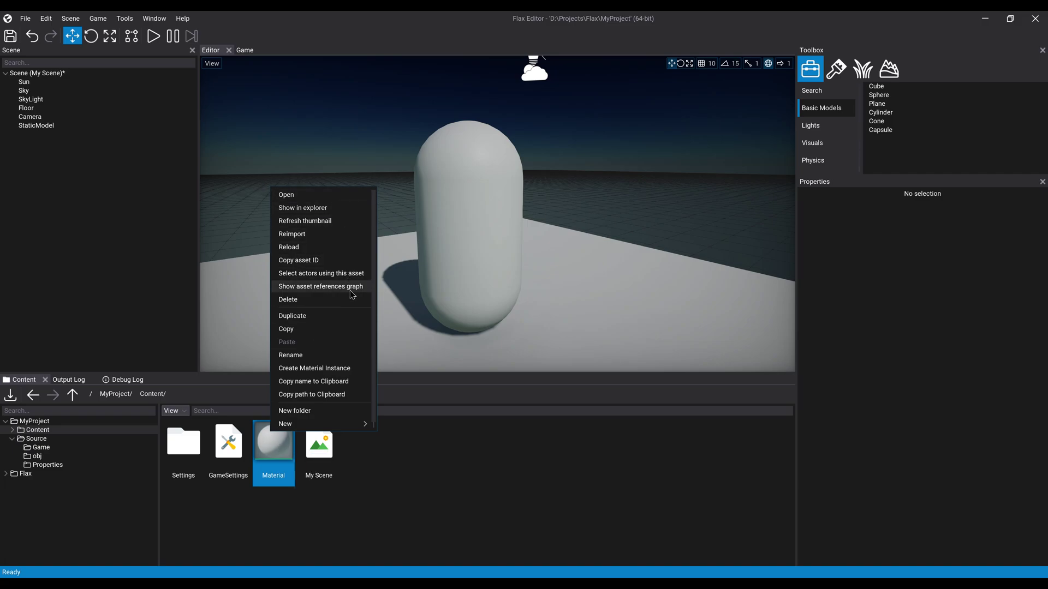
{"action": "scroll", "coordinate": [351, 300], "scroll_direction": "down", "scroll_amount": 1}
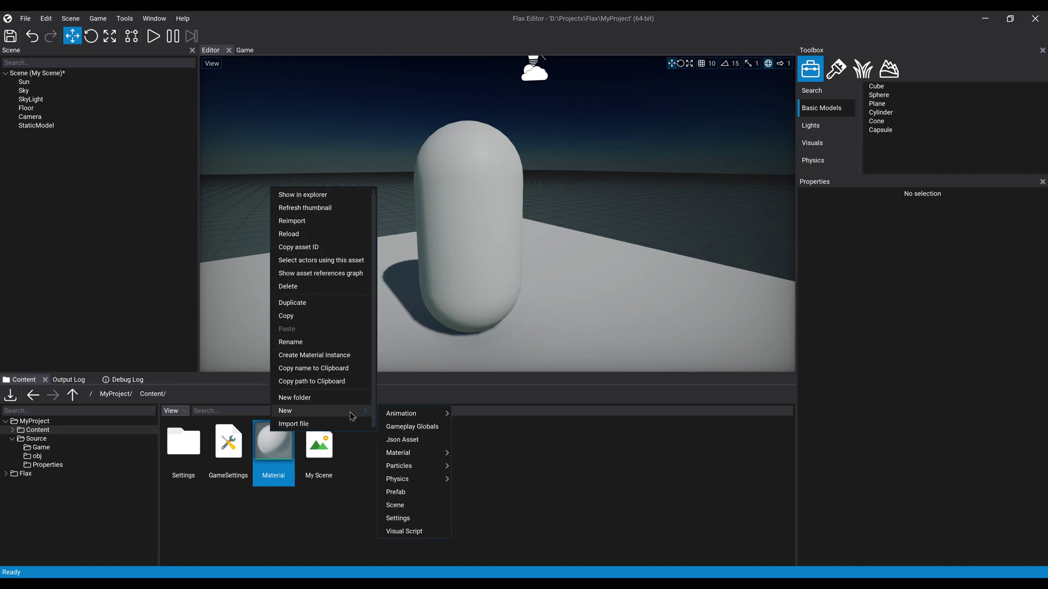
{"action": "left_click", "coordinate": [355, 509]}
{"action": "left_click", "coordinate": [273, 463]}
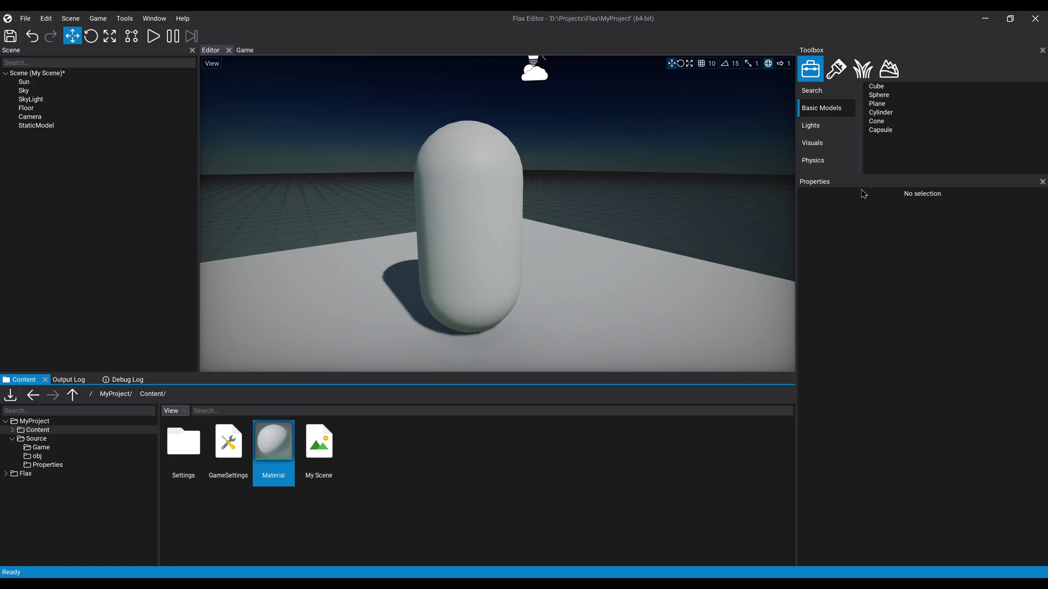
{"action": "left_click", "coordinate": [813, 108]}
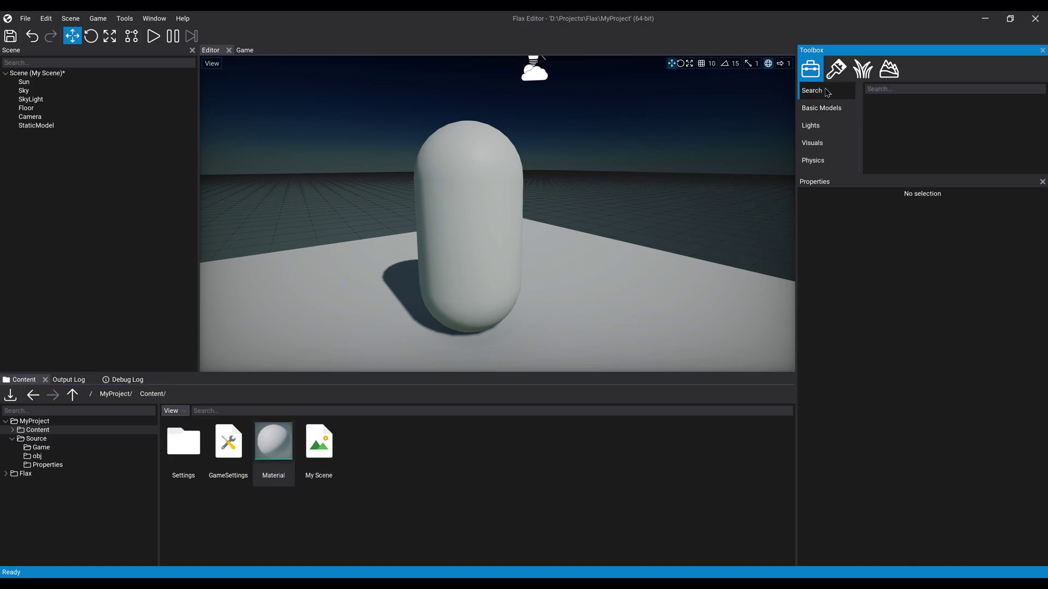
{"action": "left_click", "coordinate": [819, 126]}
{"action": "left_click", "coordinate": [828, 141]}
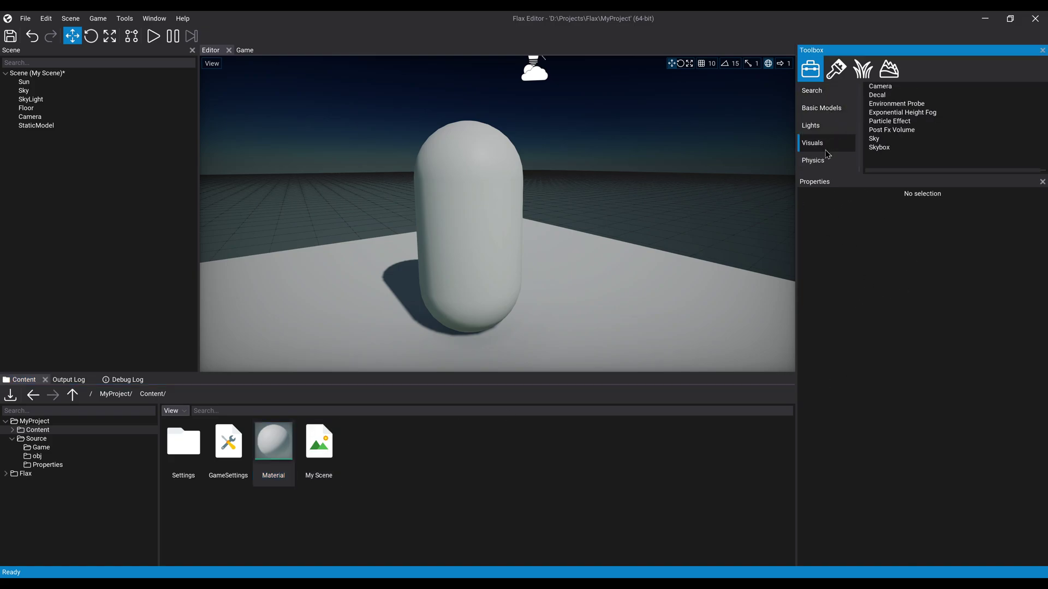
{"action": "left_click", "coordinate": [826, 160]}
{"action": "left_click", "coordinate": [828, 109]}
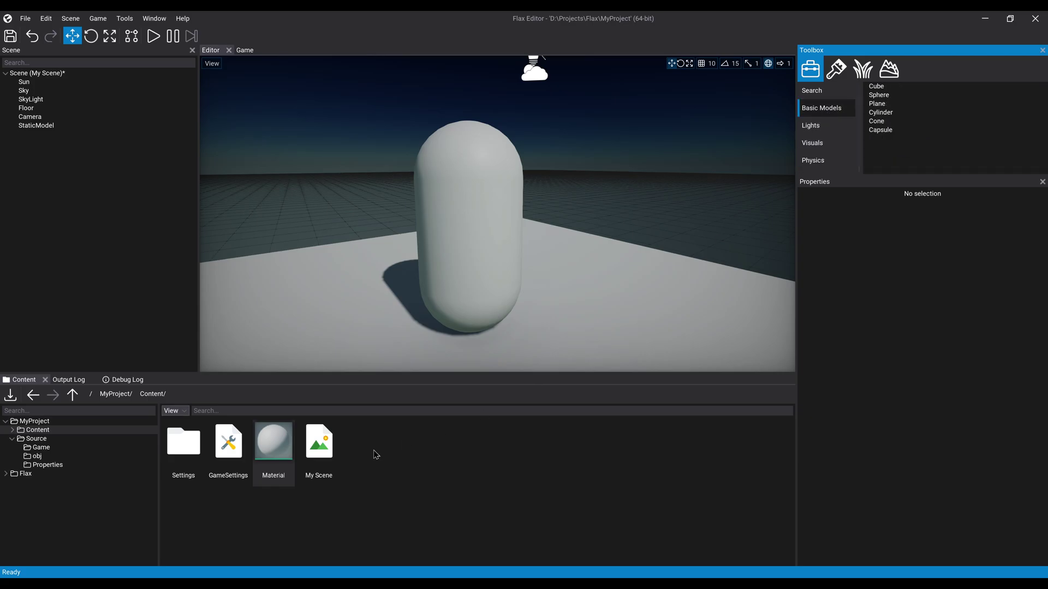
Step: Reopen the material and preview it on the Cube, Cone and Cylinder models before returning to Sphere
{"action": "double_click", "coordinate": [273, 443]}
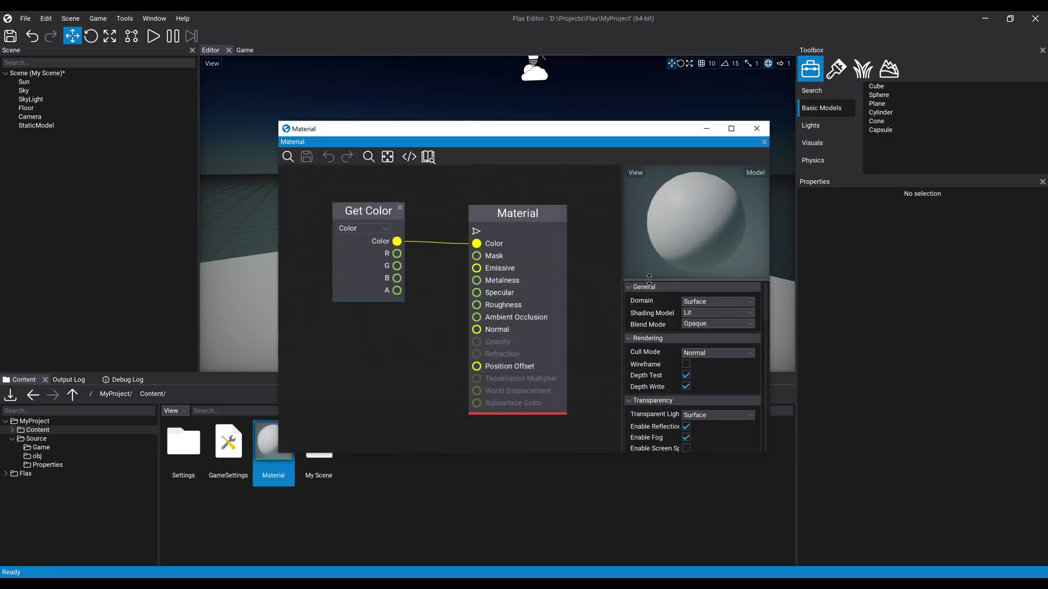
{"action": "scroll", "coordinate": [655, 306], "scroll_direction": "down", "scroll_amount": 4}
{"action": "left_click", "coordinate": [638, 173]}
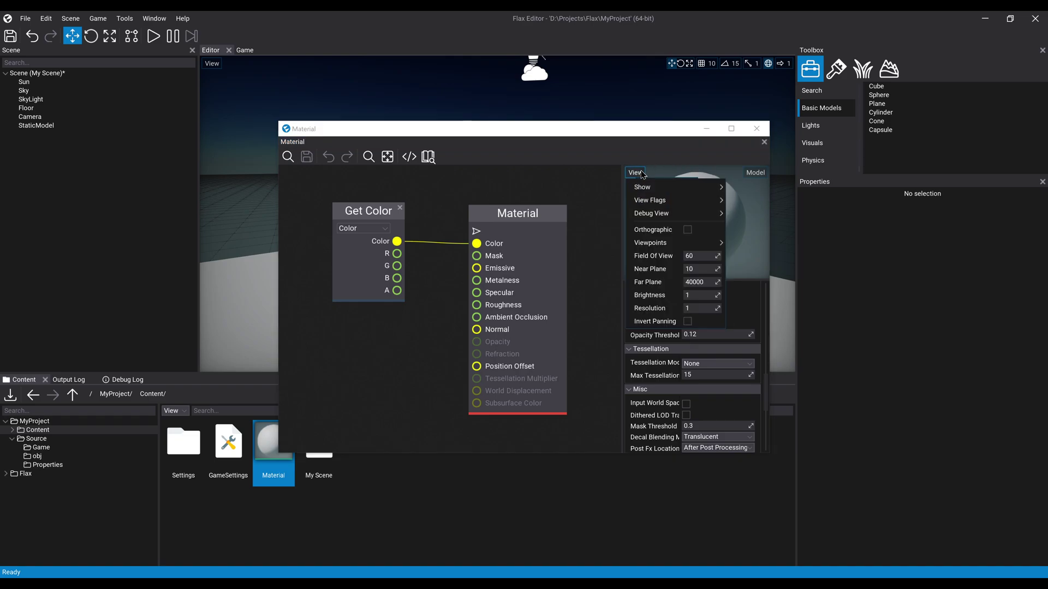
{"action": "left_click", "coordinate": [753, 172]}
{"action": "left_click", "coordinate": [759, 200]}
{"action": "left_click", "coordinate": [758, 173]}
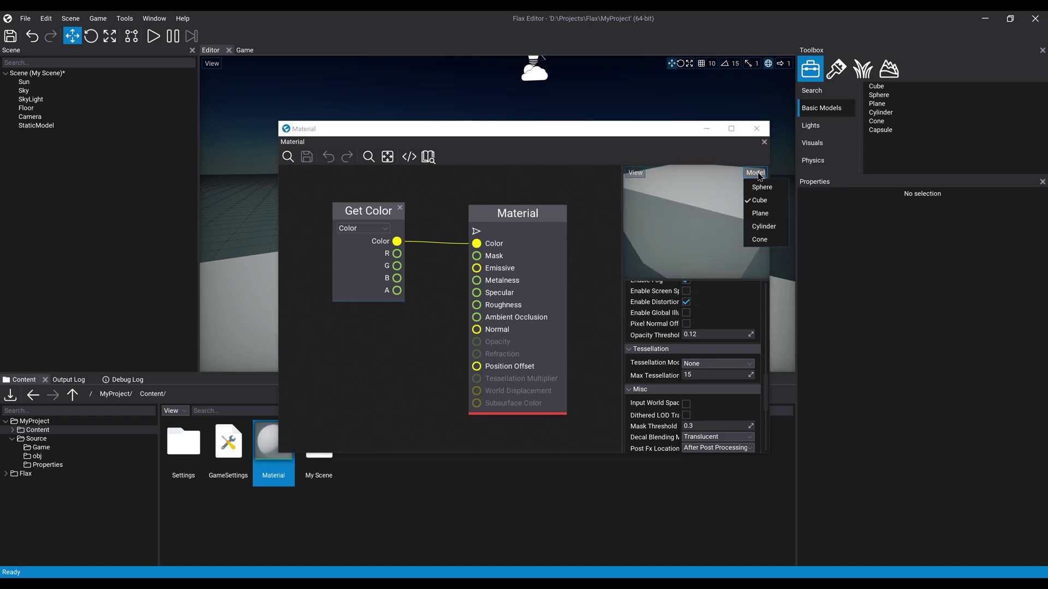
{"action": "left_click", "coordinate": [760, 240]}
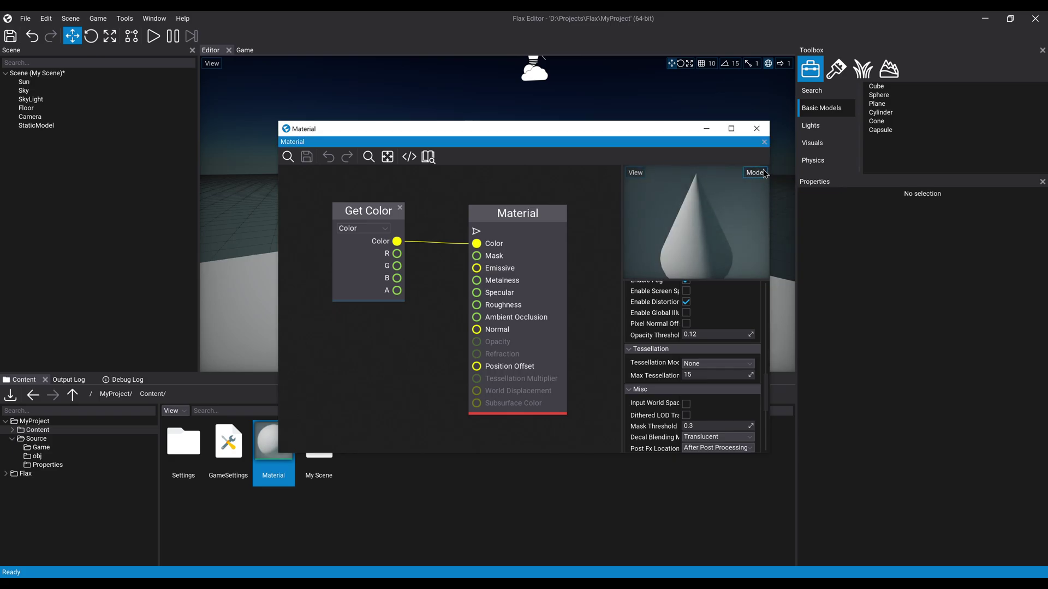
{"action": "left_click", "coordinate": [755, 173]}
{"action": "left_click", "coordinate": [757, 227]}
{"action": "left_click", "coordinate": [758, 173]}
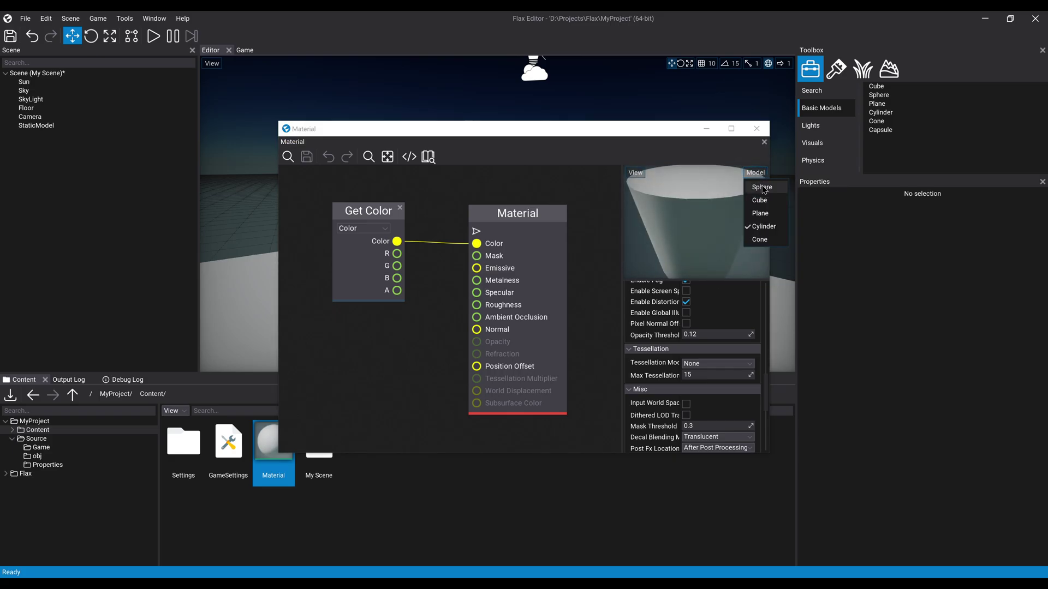
{"action": "left_click", "coordinate": [762, 187]}
Step: Set the material's Color parameter to orange and close the material editor, saving the changes
{"action": "scroll", "coordinate": [693, 355], "scroll_direction": "down", "scroll_amount": 2}
{"action": "left_click", "coordinate": [703, 409]}
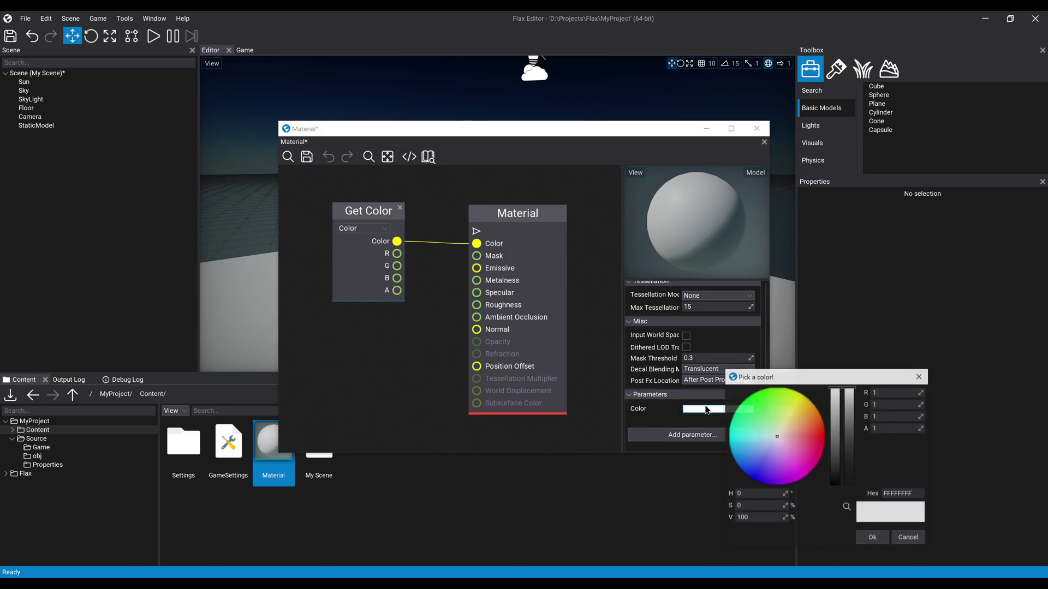
{"action": "left_click_drag", "start_coordinate": [780, 430], "coordinate": [844, 402]}
{"action": "left_click", "coordinate": [920, 376]}
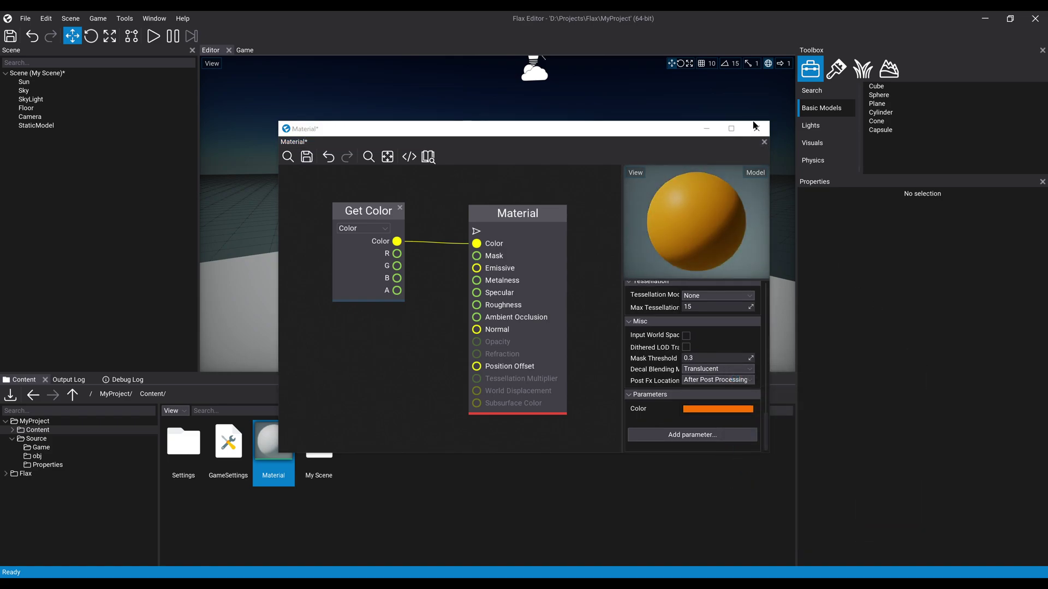
{"action": "left_click", "coordinate": [756, 128]}
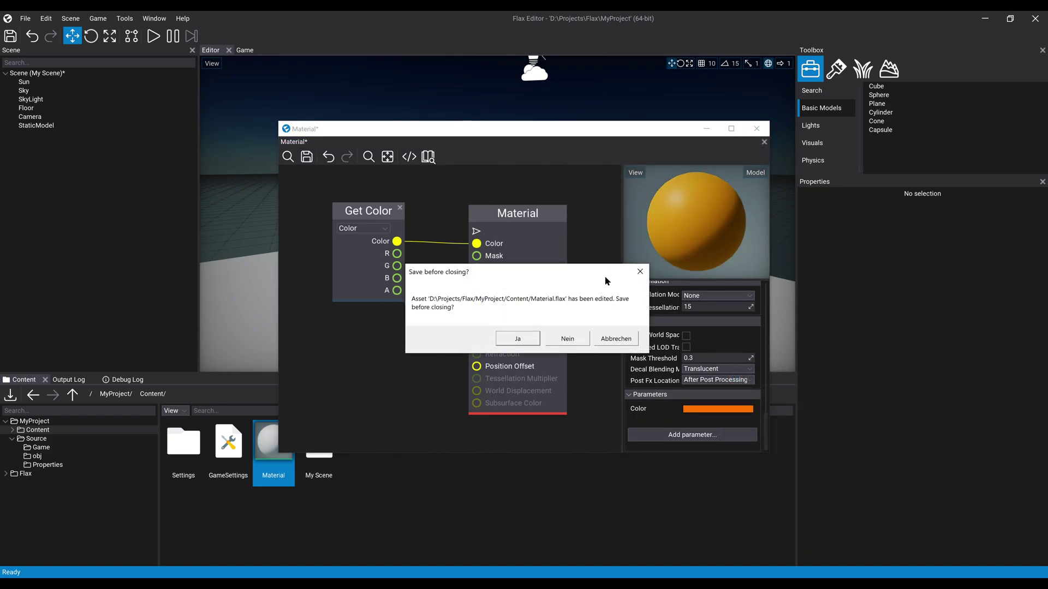
{"action": "left_click", "coordinate": [525, 339]}
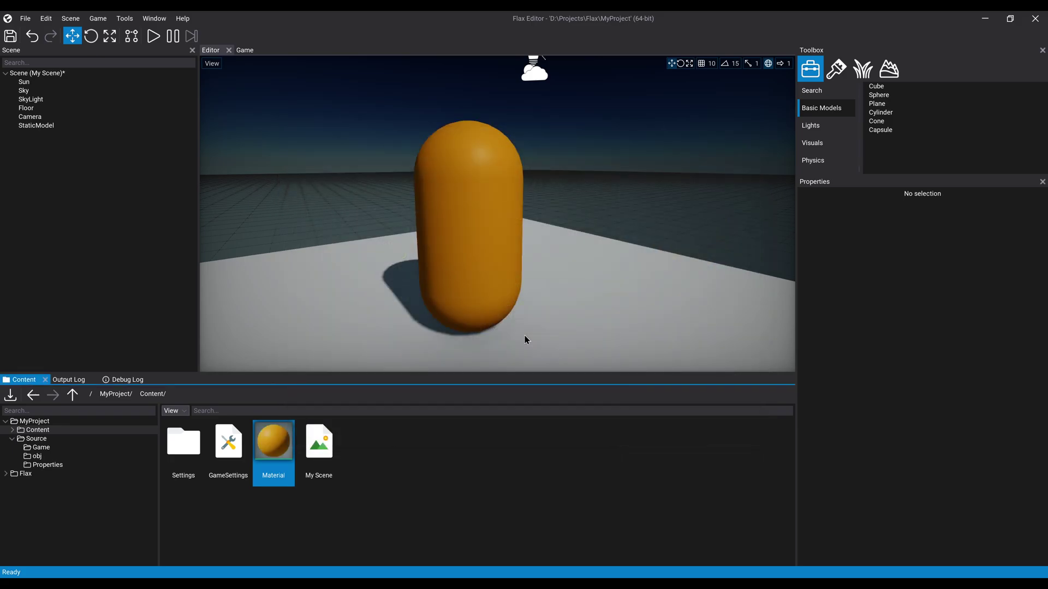
Step: Create a material instance from the orange Material asset and keep the name Material Instance
{"action": "left_click", "coordinate": [421, 520]}
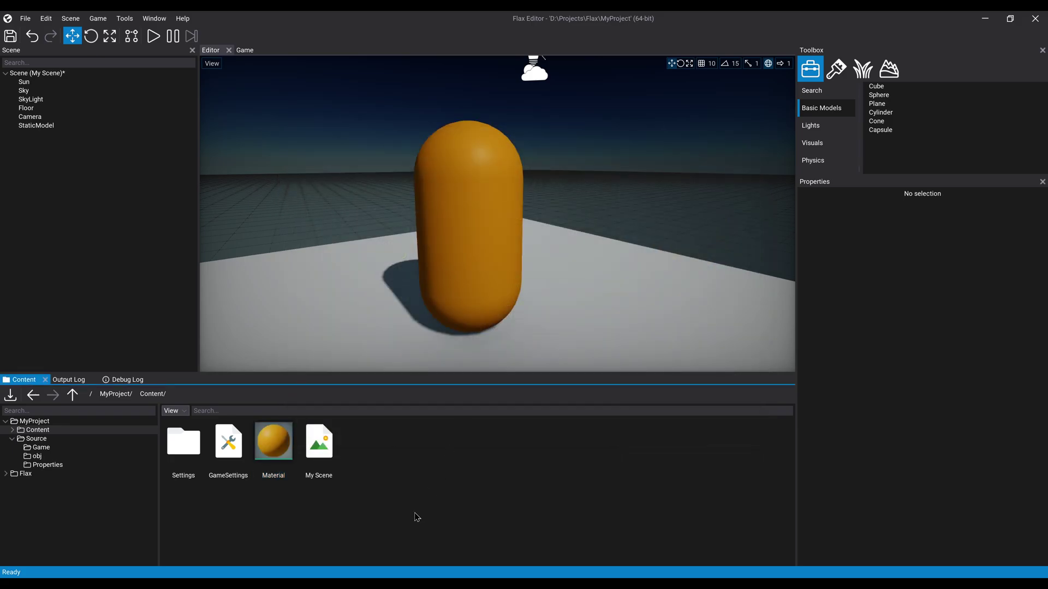
{"action": "right_click", "coordinate": [271, 432]}
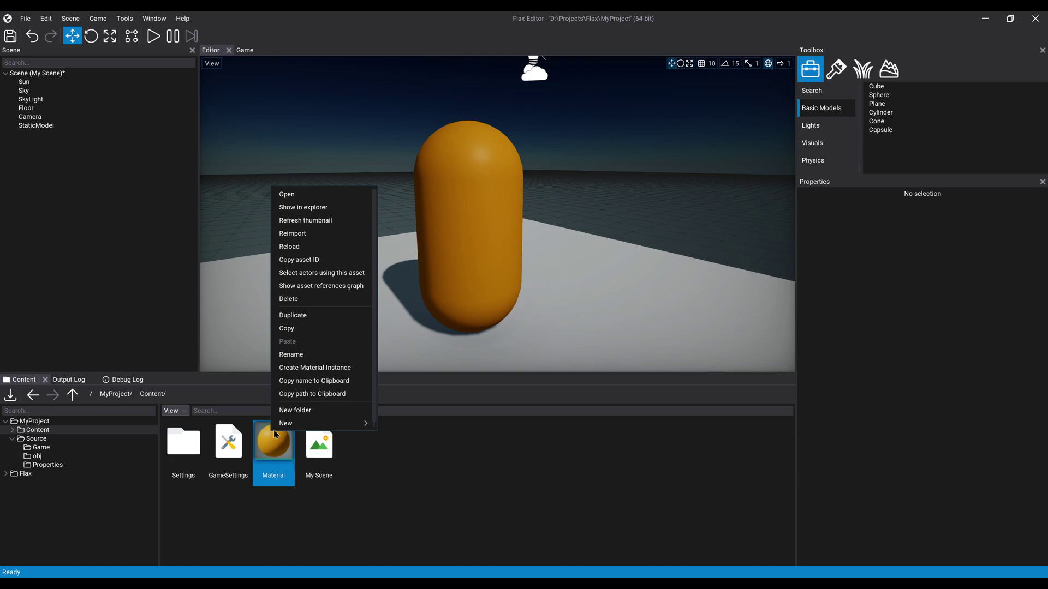
{"action": "mouse_move", "coordinate": [283, 423]}
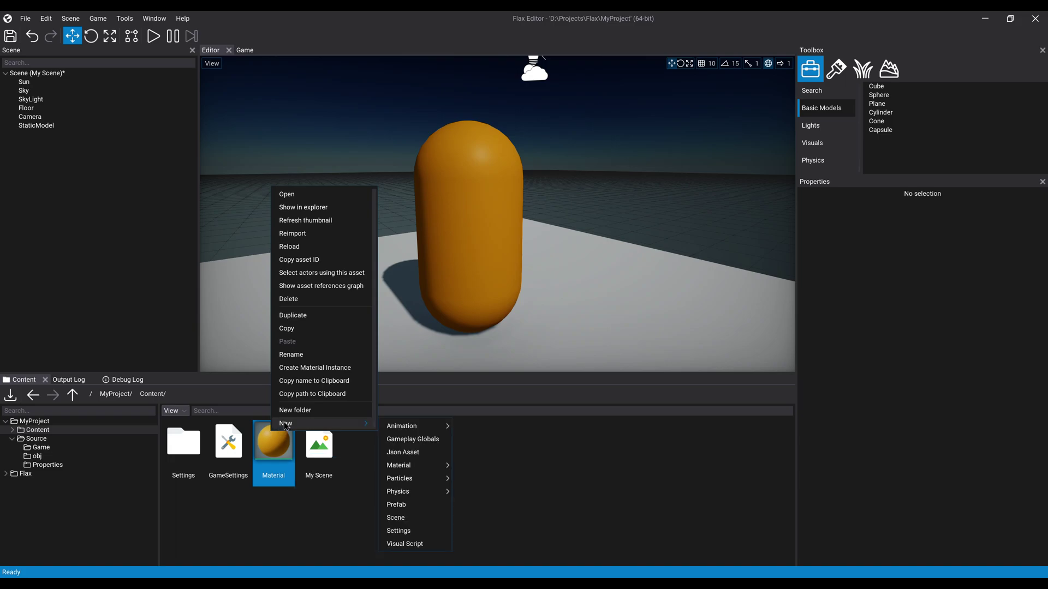
{"action": "left_click", "coordinate": [326, 370]}
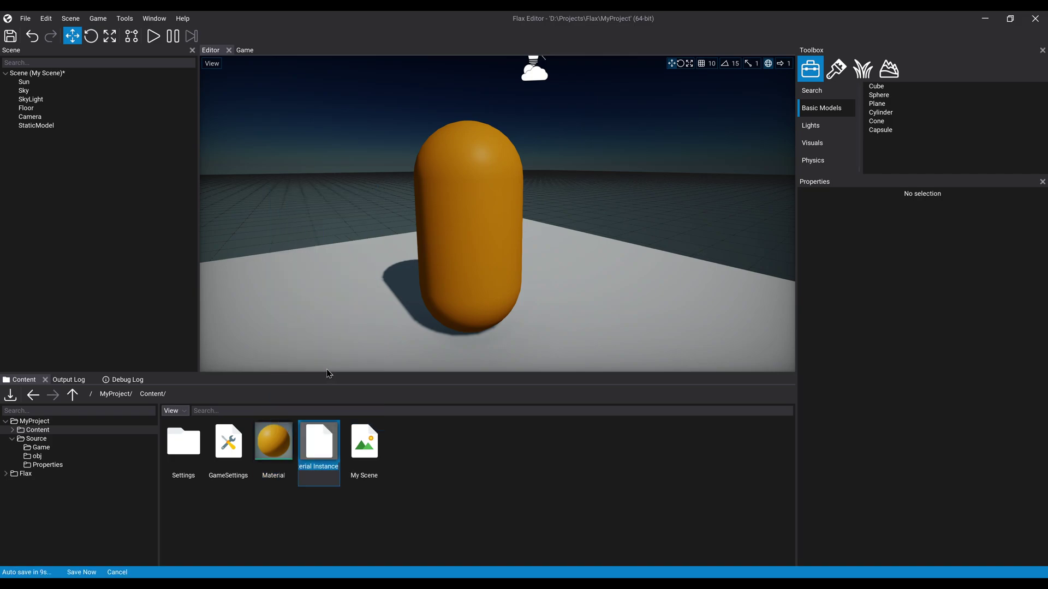
{"action": "left_click", "coordinate": [317, 497]}
Step: Duplicate the capsule along the X axis to about X -64 and pick the Material Instance asset
{"action": "left_click", "coordinate": [489, 271]}
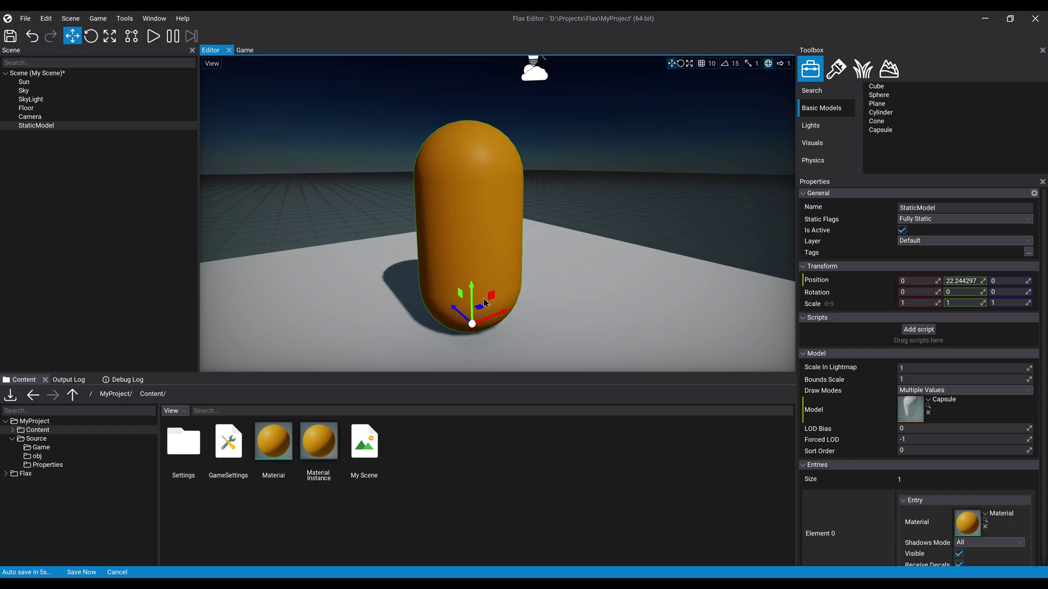
{"action": "left_click_drag", "start_coordinate": [504, 316], "coordinate": [373, 317], "text": "shift"}
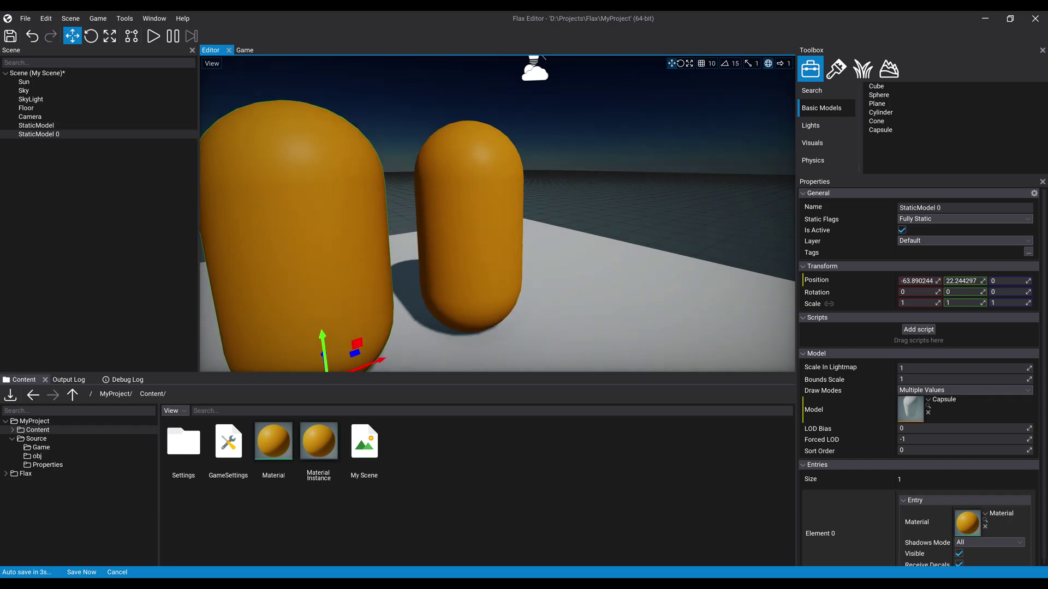
{"action": "key", "text": "s"}
{"action": "right_click_drag", "start_coordinate": [428, 300], "coordinate": [402, 300]}
{"action": "left_click", "coordinate": [320, 456]}
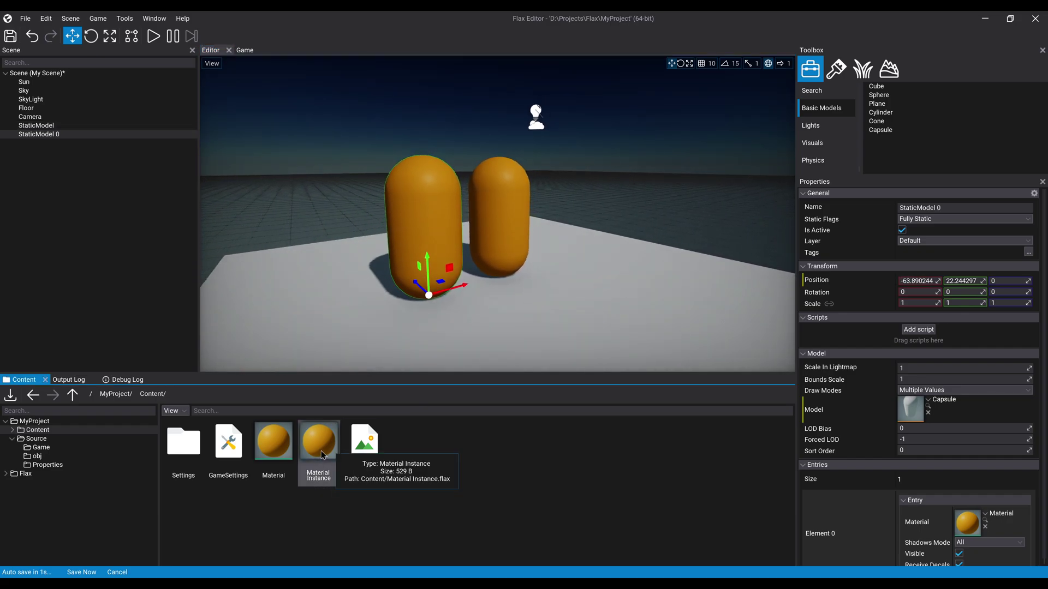
Step: Open the Material Instance, set its Color parameter to green (hex 00FF0BFF), and close it saving the changes
{"action": "double_click", "coordinate": [319, 454]}
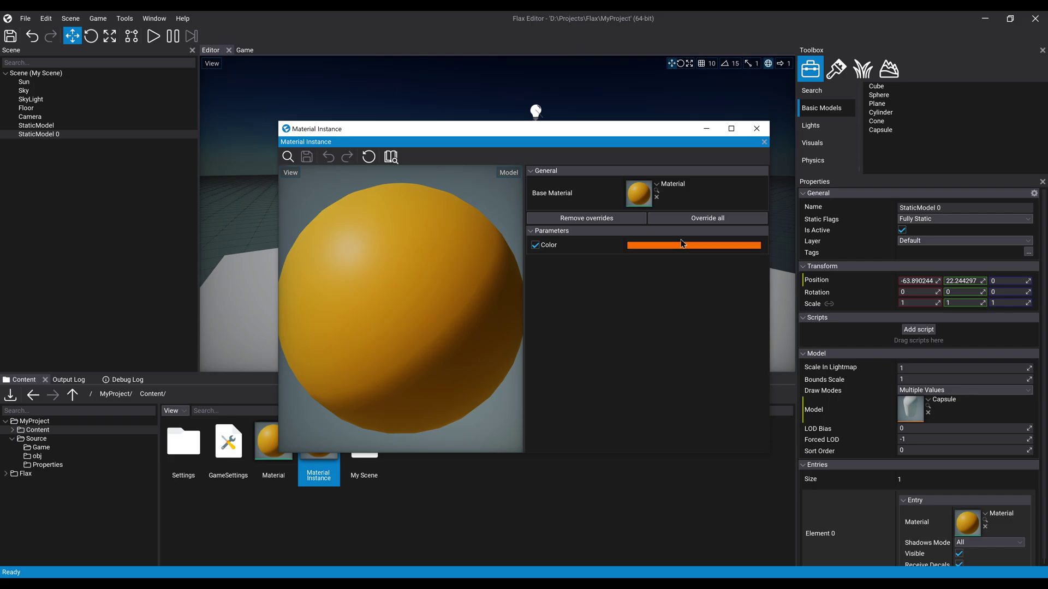
{"action": "left_click", "coordinate": [710, 245]}
{"action": "left_click", "coordinate": [779, 232]}
{"action": "left_click", "coordinate": [694, 491]}
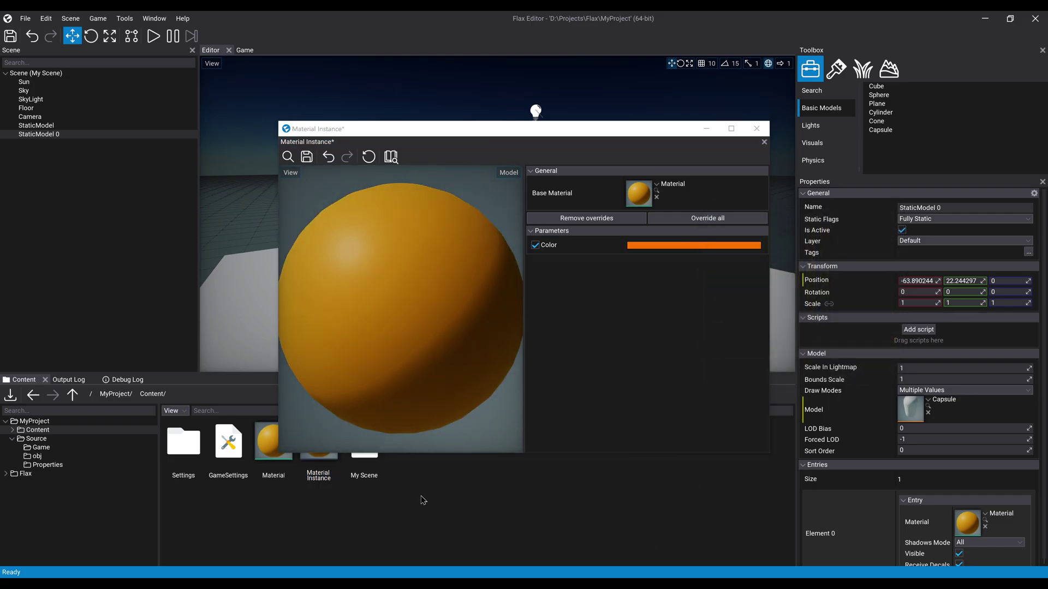
{"action": "left_click", "coordinate": [637, 249]}
{"action": "left_click_drag", "start_coordinate": [738, 248], "coordinate": [713, 215]}
{"action": "left_click", "coordinate": [598, 442]}
{"action": "left_click", "coordinate": [666, 249]}
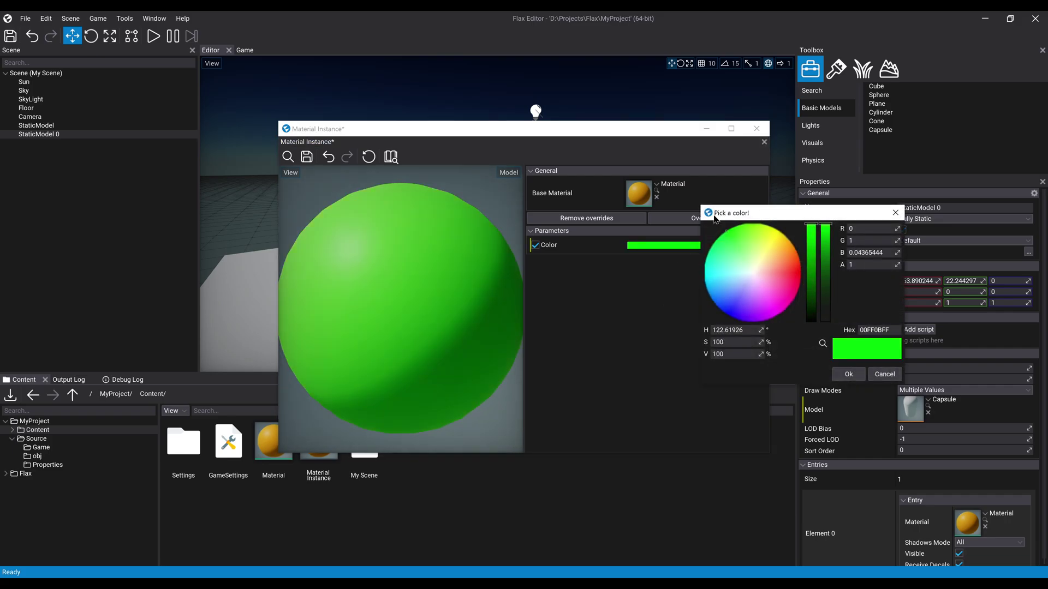
{"action": "left_click", "coordinate": [854, 375]}
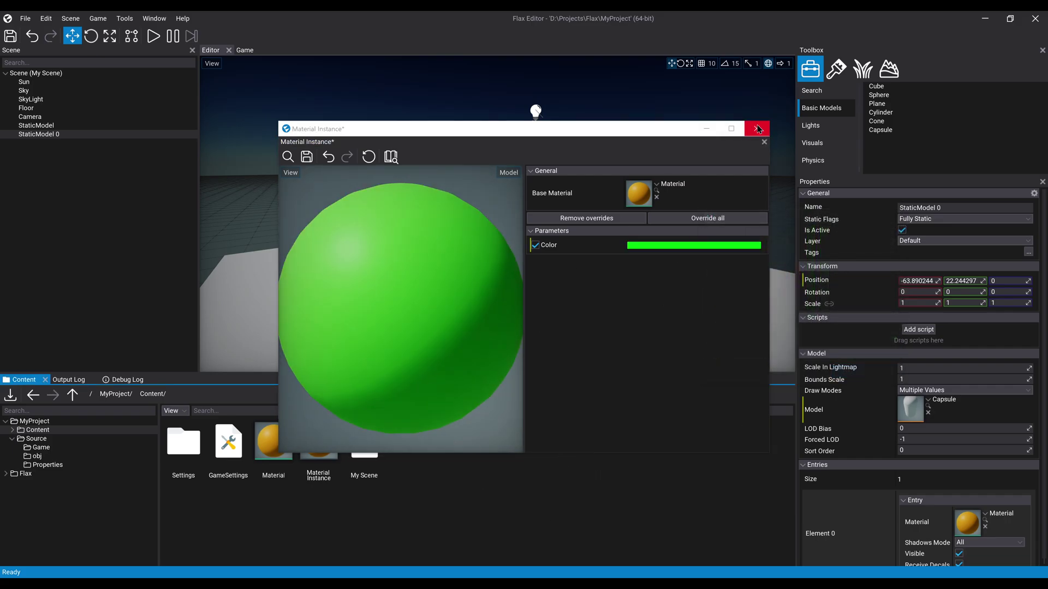
{"action": "left_click", "coordinate": [757, 128]}
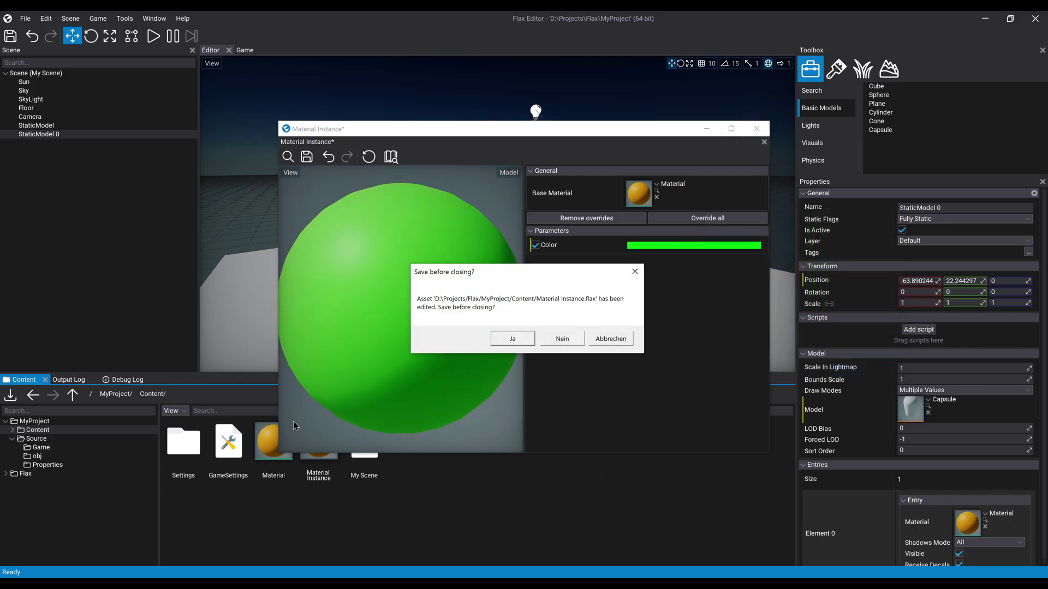
{"action": "left_click", "coordinate": [503, 338]}
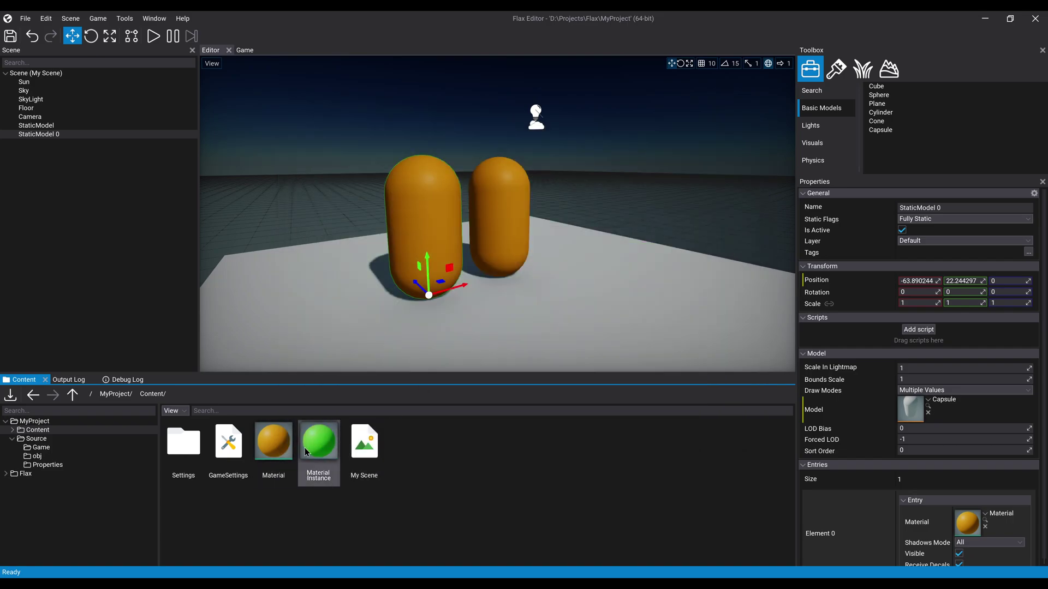
Step: Apply the green Material Instance to the duplicated capsule, StaticModel 0, and clear the selection
{"action": "left_click_drag", "start_coordinate": [428, 204], "coordinate": [429, 203]}
{"action": "left_click", "coordinate": [555, 185]}
Step: Fly around the two capsules to compare the base material with the material instance
{"action": "key", "text": "d"}
{"action": "right_click_drag", "start_coordinate": [556, 186], "coordinate": [447, 246]}
{"action": "key", "text": "d"}
{"action": "key", "text": "w"}
{"action": "key", "text": "e"}
{"action": "key", "text": "a"}
{"action": "key", "text": "a"}
{"action": "key", "text": "e"}
{"action": "key", "text": "d"}
{"action": "key", "text": "d"}
{"action": "key", "text": "q"}
{"action": "key", "text": "e"}
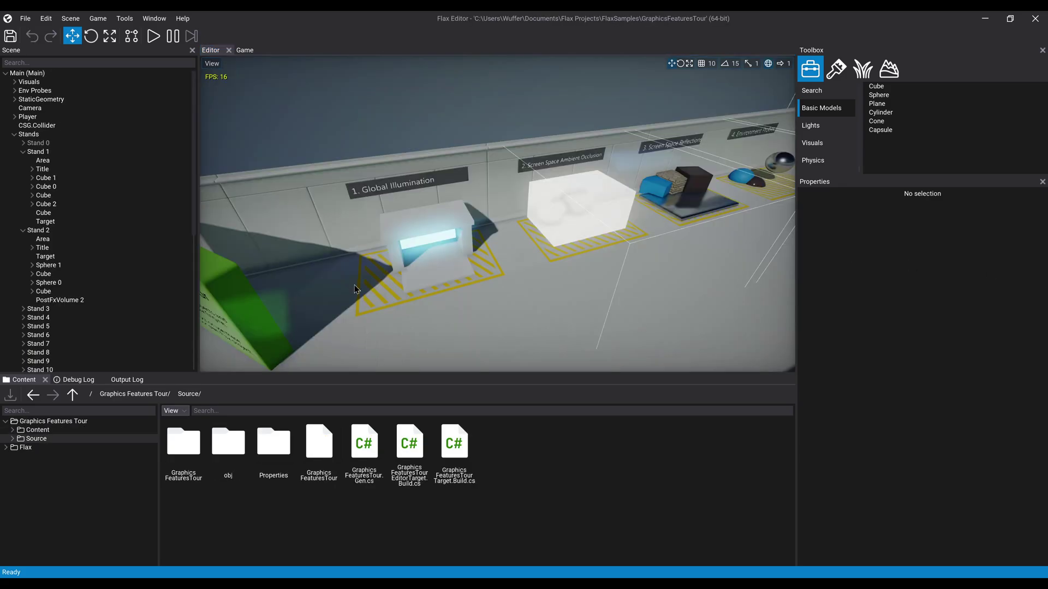
Step: Look over the first stands of the GraphicsFeaturesTour sample scene and briefly run it in play mode
{"action": "right_click_drag", "start_coordinate": [354, 290], "coordinate": [1001, 238]}
{"action": "key", "text": "a"}
{"action": "key", "text": "w"}
{"action": "key", "text": "e"}
{"action": "key", "text": "a"}
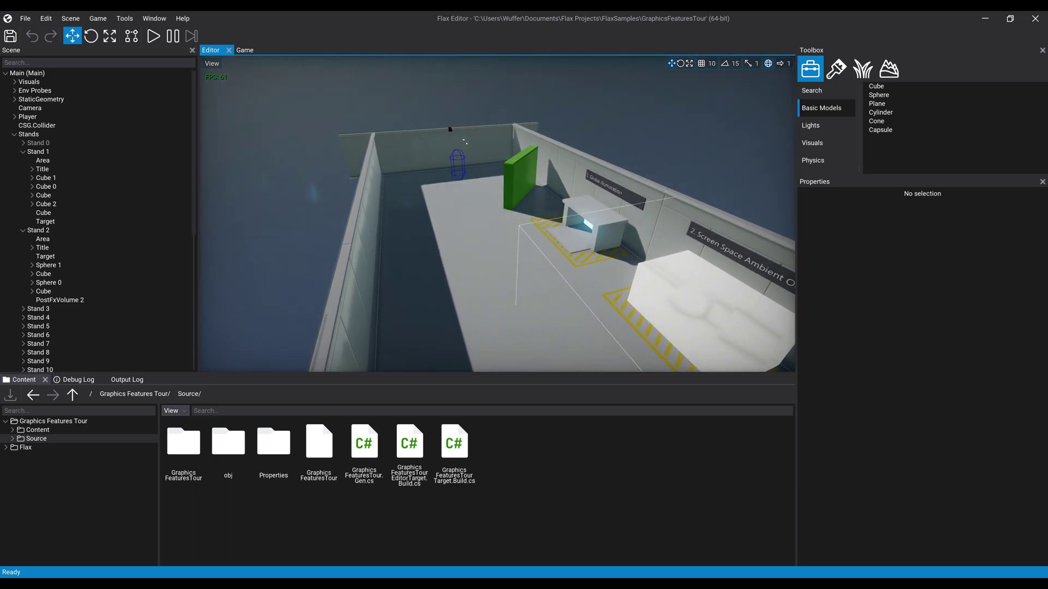
{"action": "left_click", "coordinate": [154, 36]}
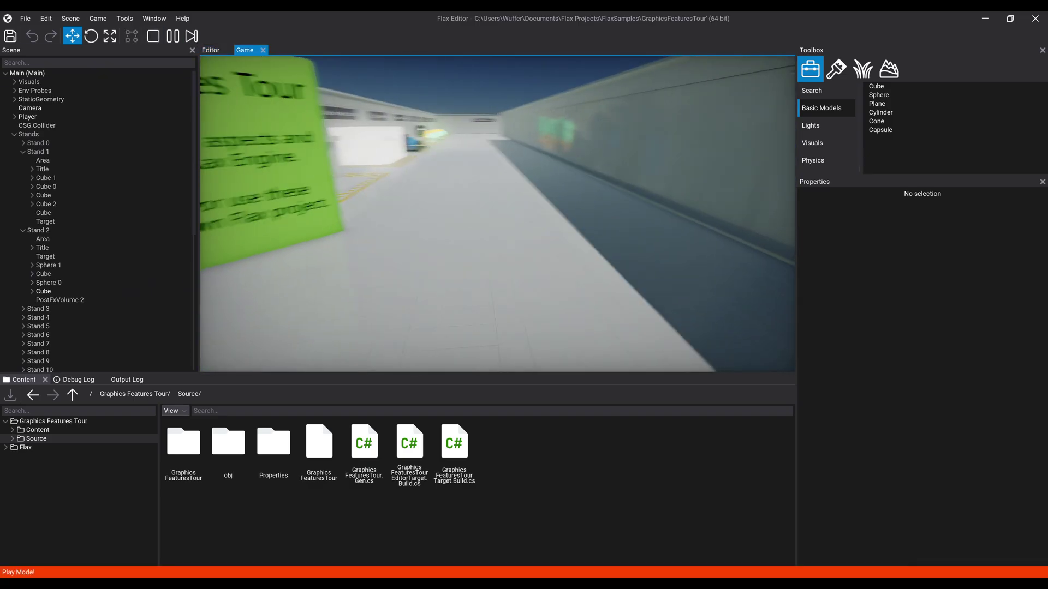
{"action": "key", "text": "Escape"}
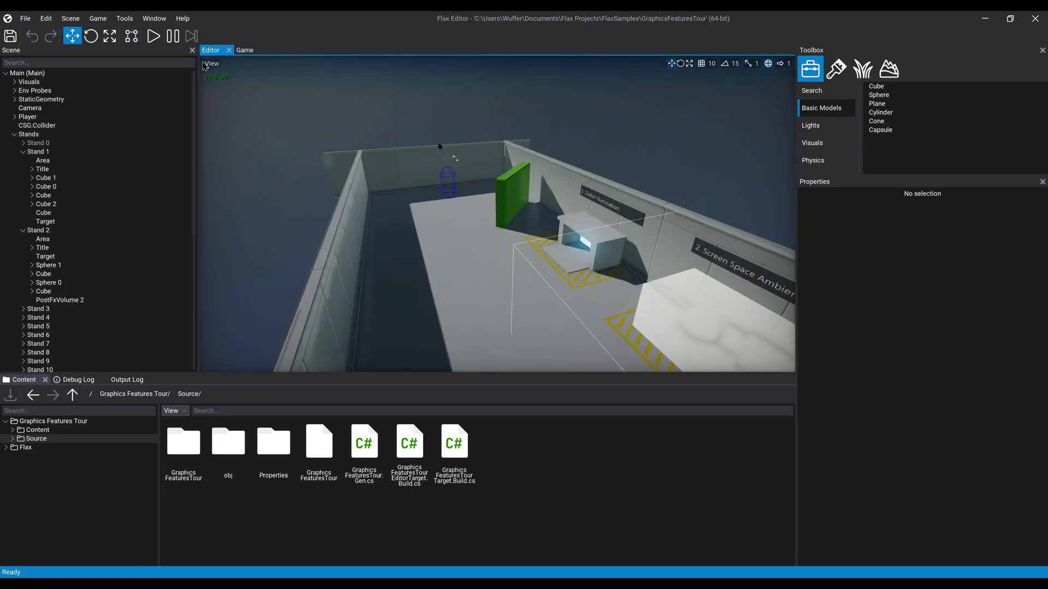
Step: Run the sample scene in play mode and examine the welcome sign and the Global Illumination stand
{"action": "right_click_drag", "start_coordinate": [497, 214], "coordinate": [548, 141]}
{"action": "key", "text": "w"}
{"action": "key", "text": "w"}
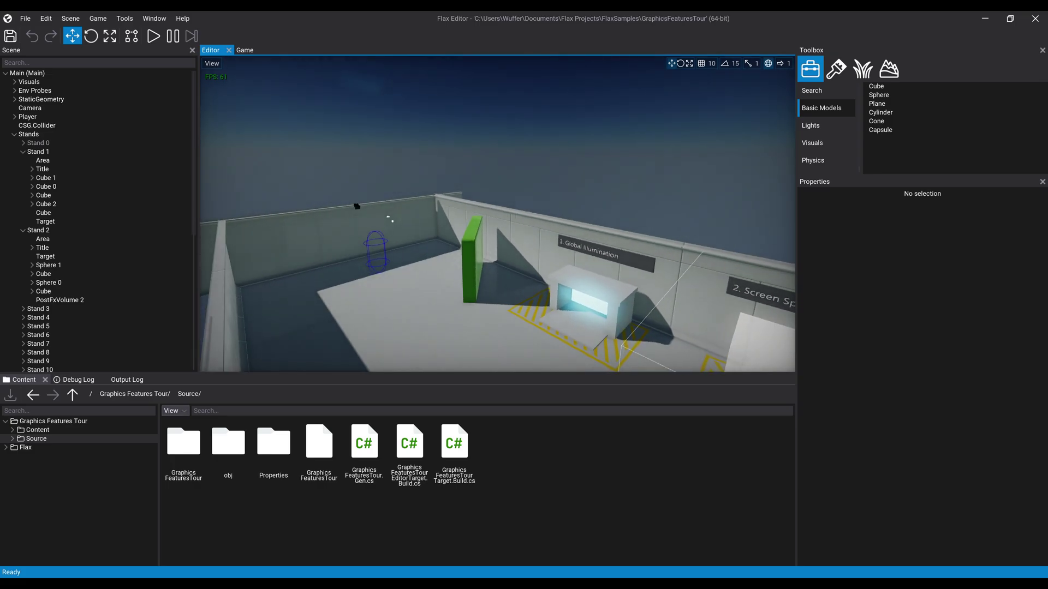
{"action": "left_click", "coordinate": [153, 36]}
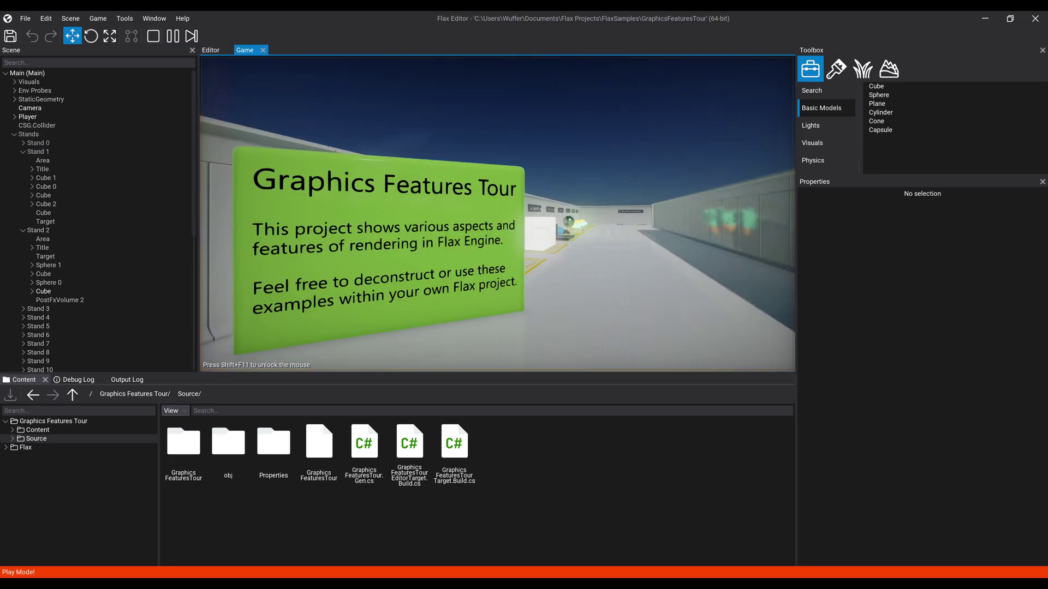
{"action": "key", "text": "w"}
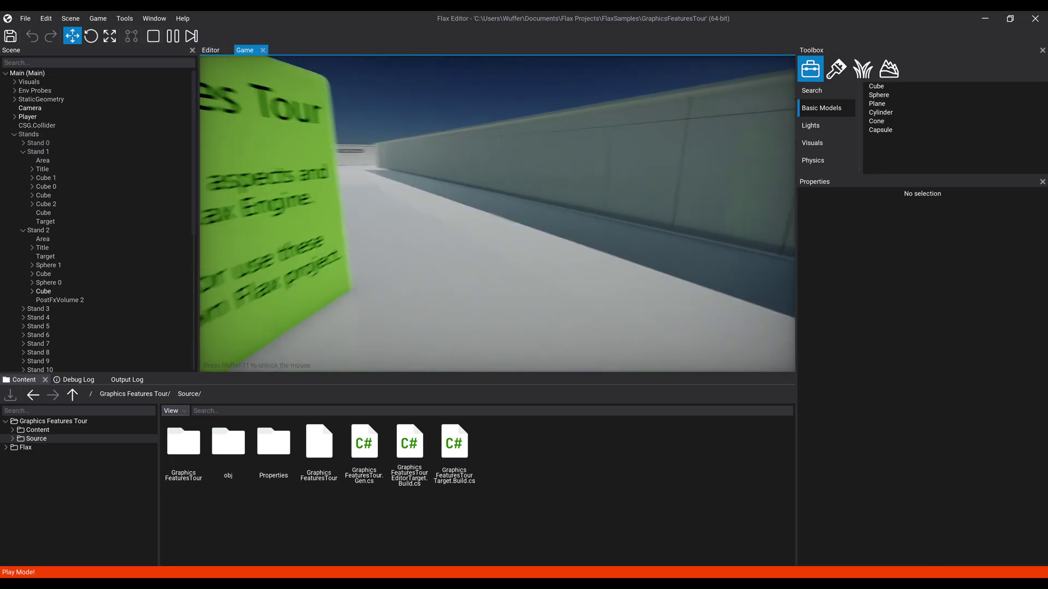
{"action": "key", "text": "w"}
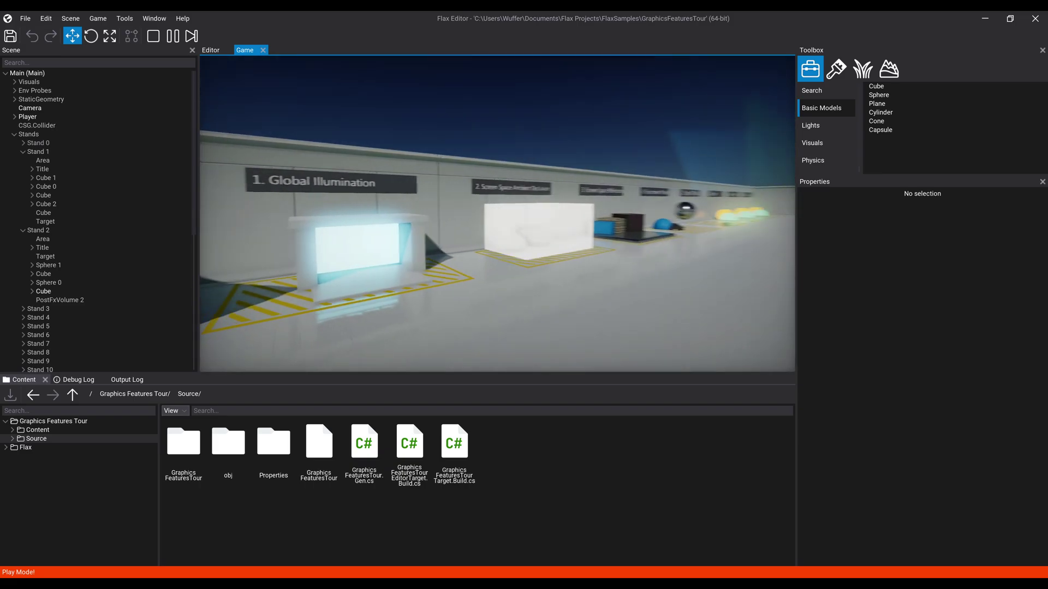
{"action": "key", "text": "w"}
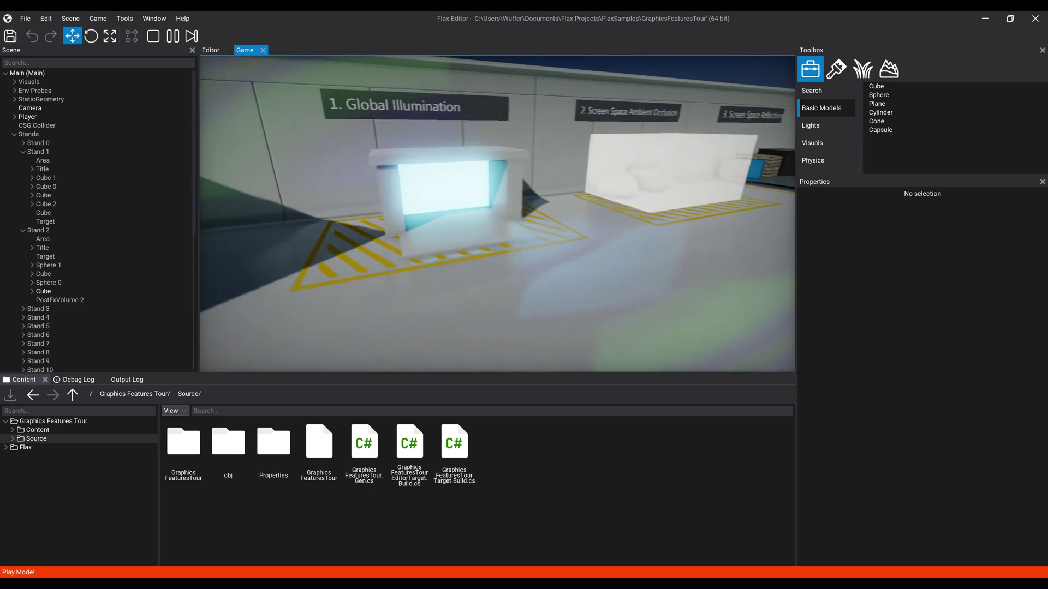
{"action": "key", "text": "w"}
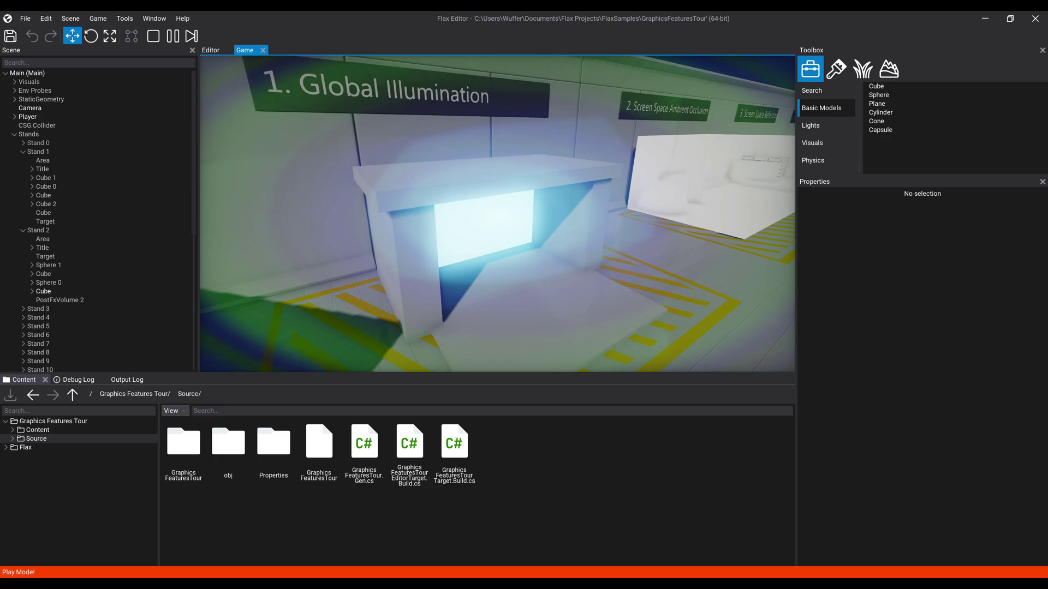
{"action": "key", "text": "w"}
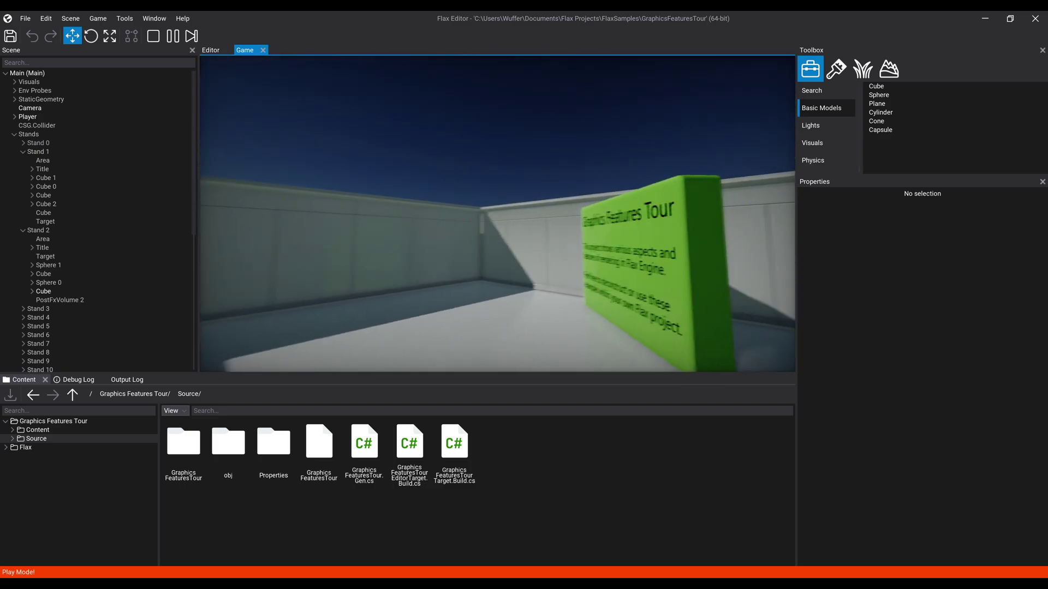
{"action": "key", "text": "w"}
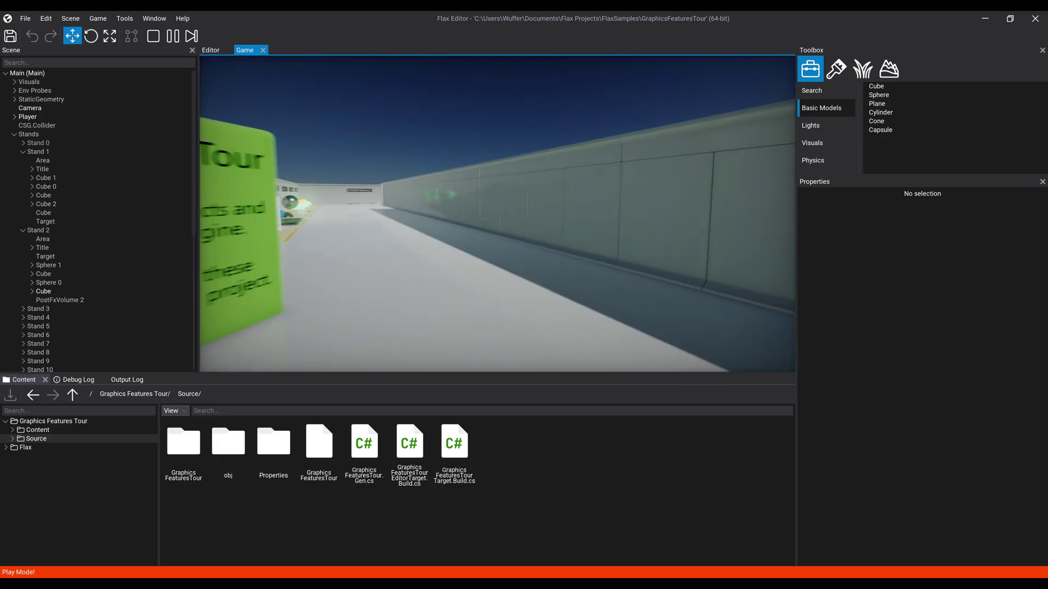
{"action": "key", "text": "w"}
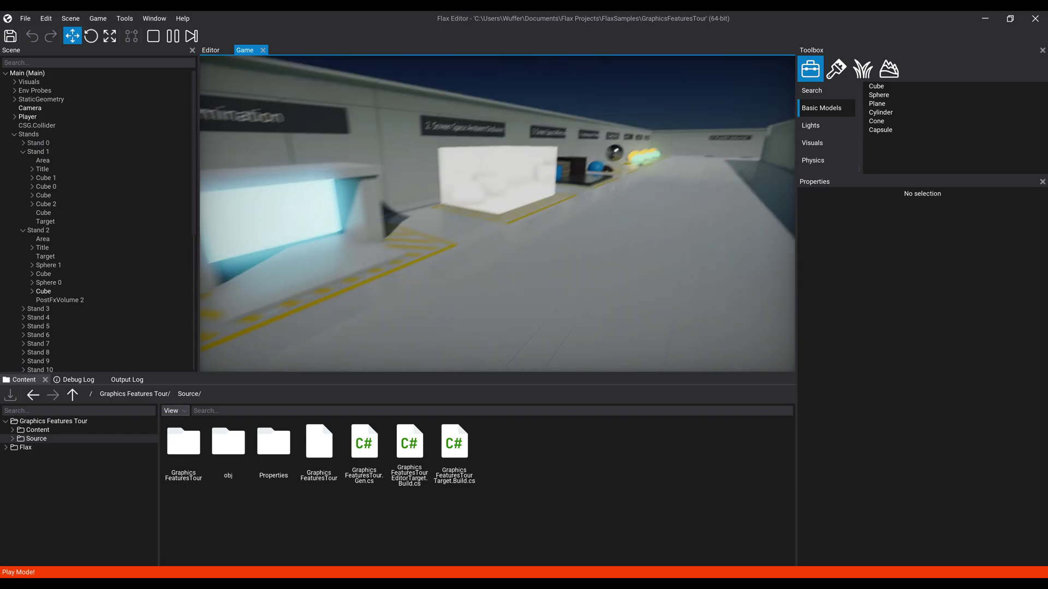
Step: Walk to the Screen Space Ambient Occlusion stand and examine its shading from several distances and angles
{"action": "key", "text": "w"}
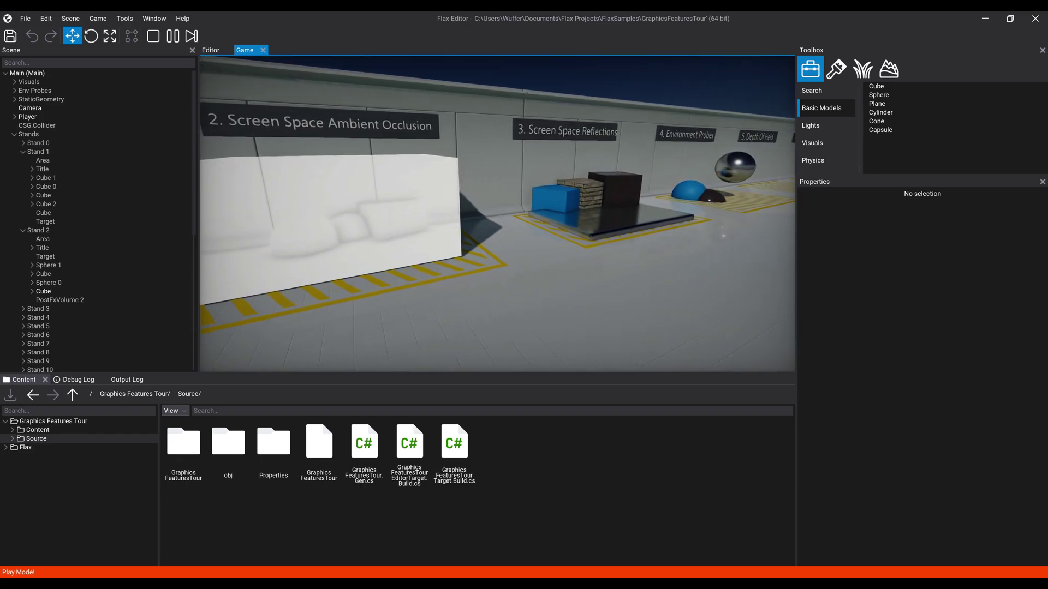
{"action": "key", "text": "w"}
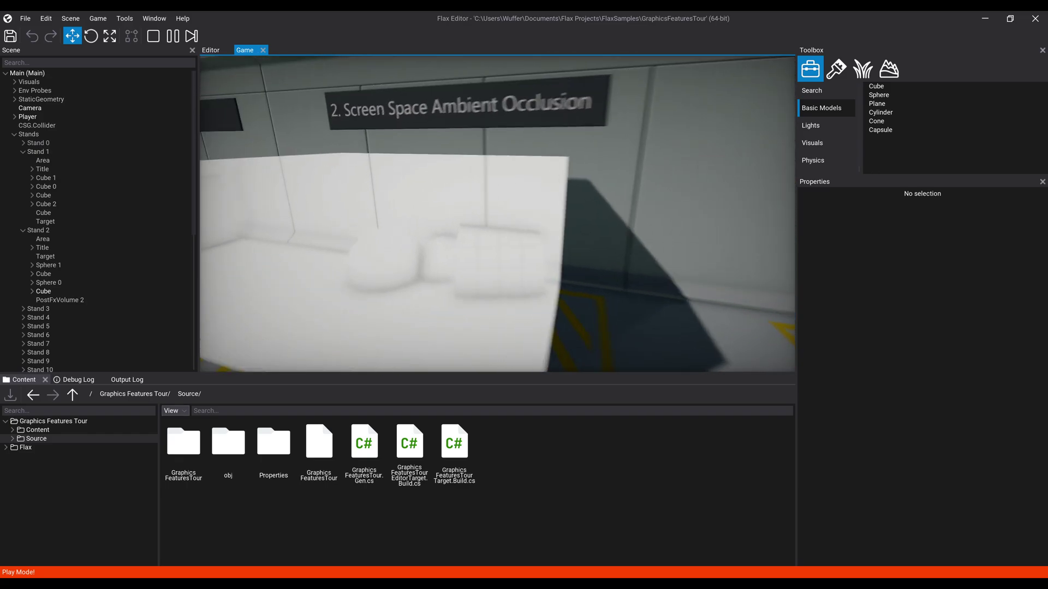
{"action": "key", "text": "w"}
{"action": "key", "text": "a"}
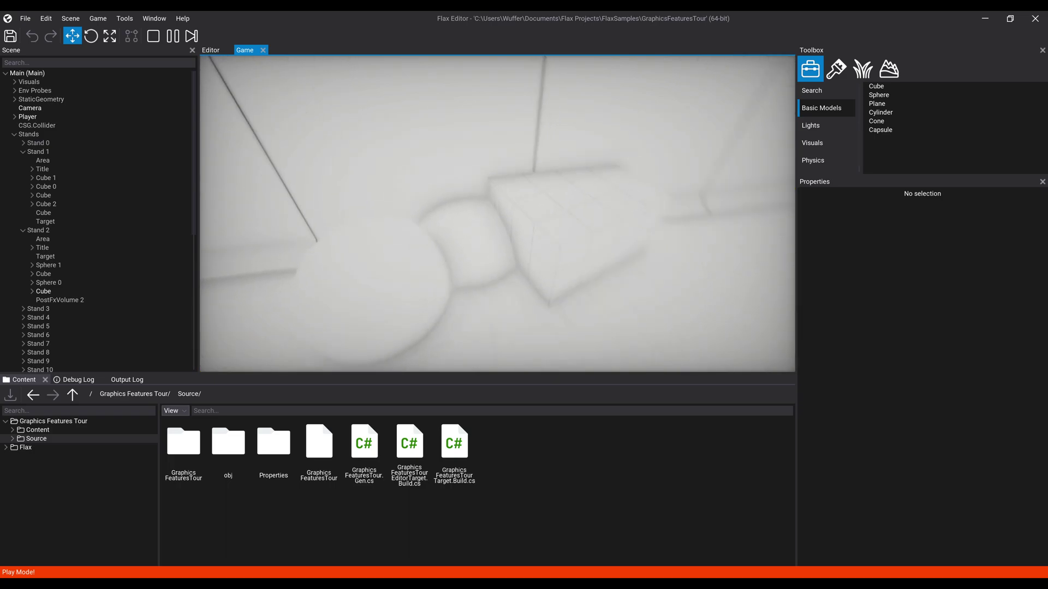
{"action": "key", "text": "w"}
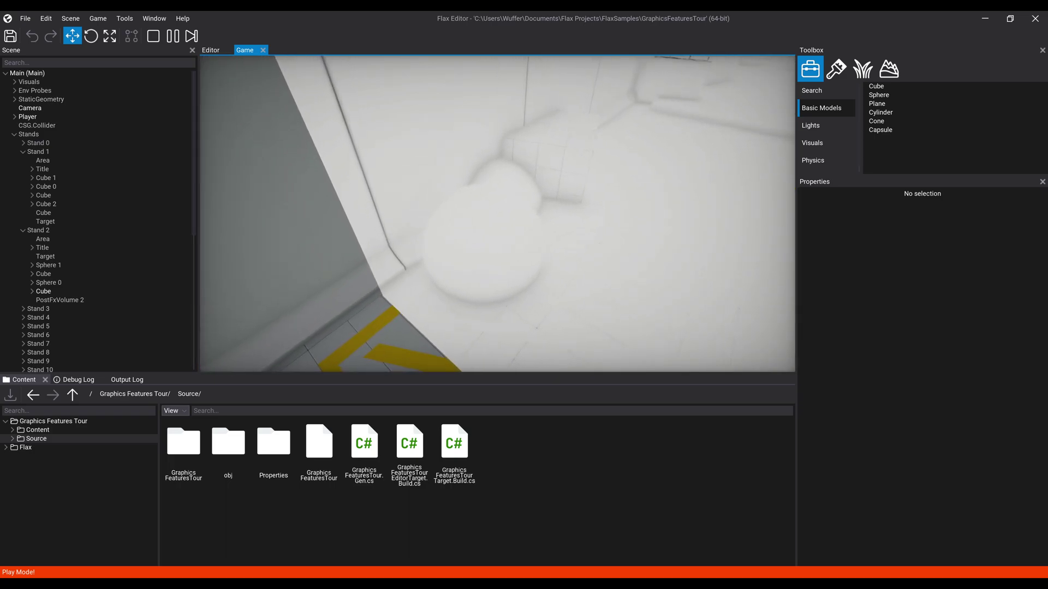
{"action": "key", "text": "d"}
{"action": "key", "text": "d"}
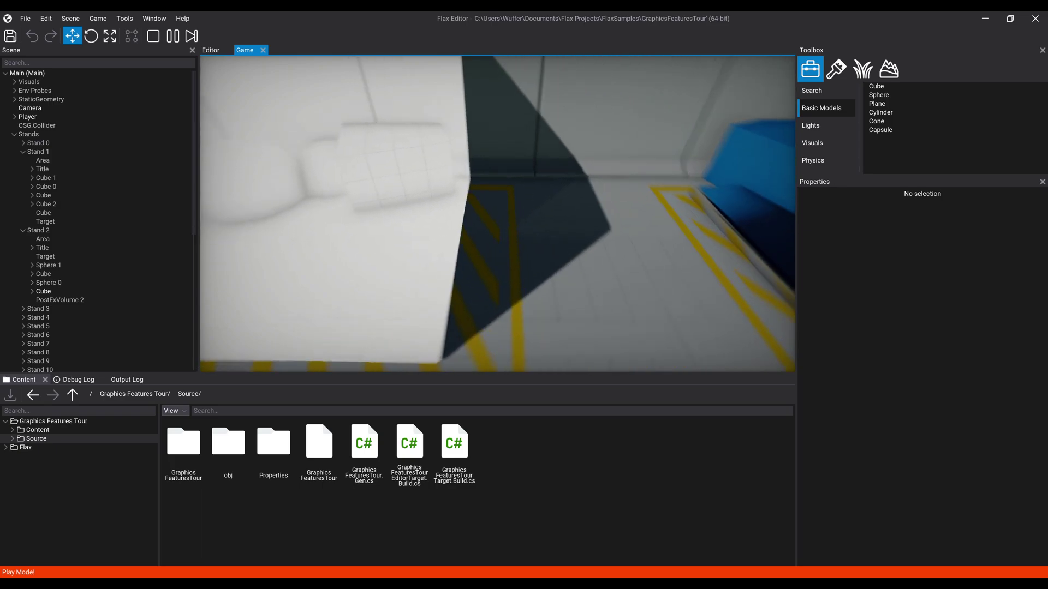
{"action": "key", "text": "w"}
{"action": "key", "text": "d"}
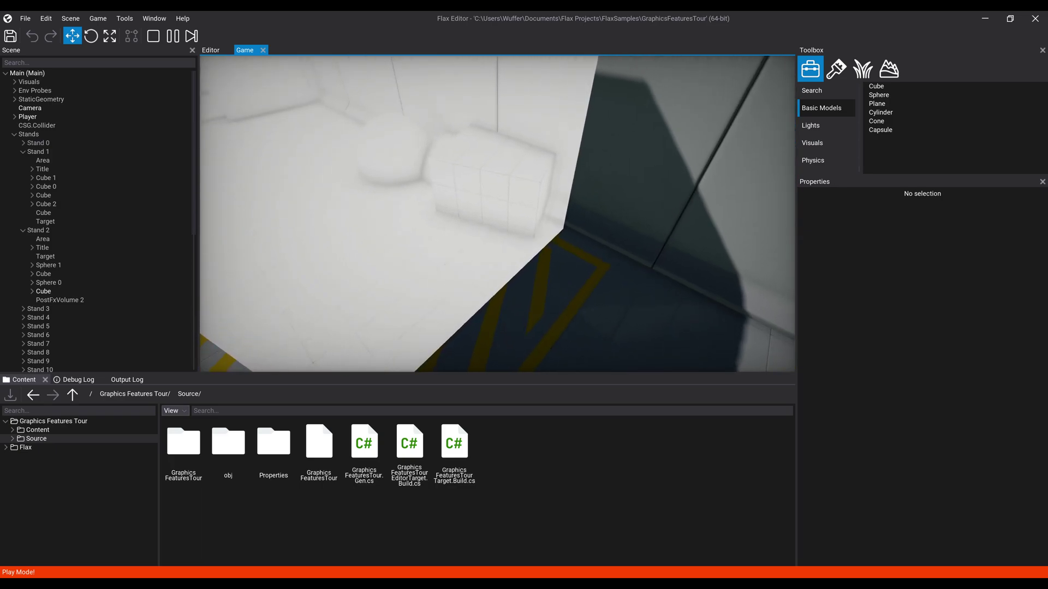
{"action": "key", "text": "s"}
{"action": "key", "text": "d"}
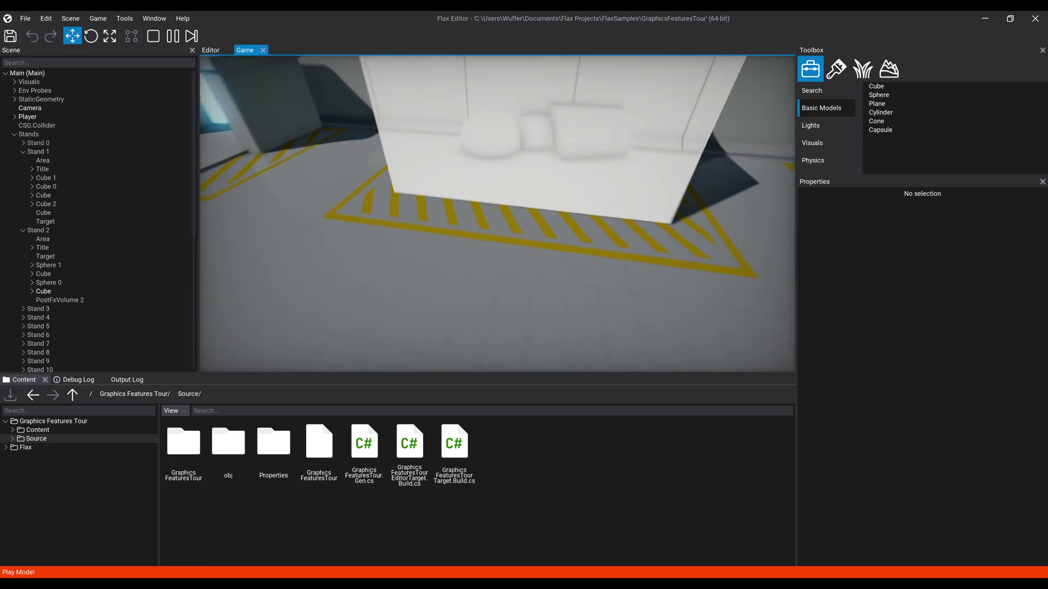
{"action": "key", "text": "w"}
{"action": "key", "text": "s"}
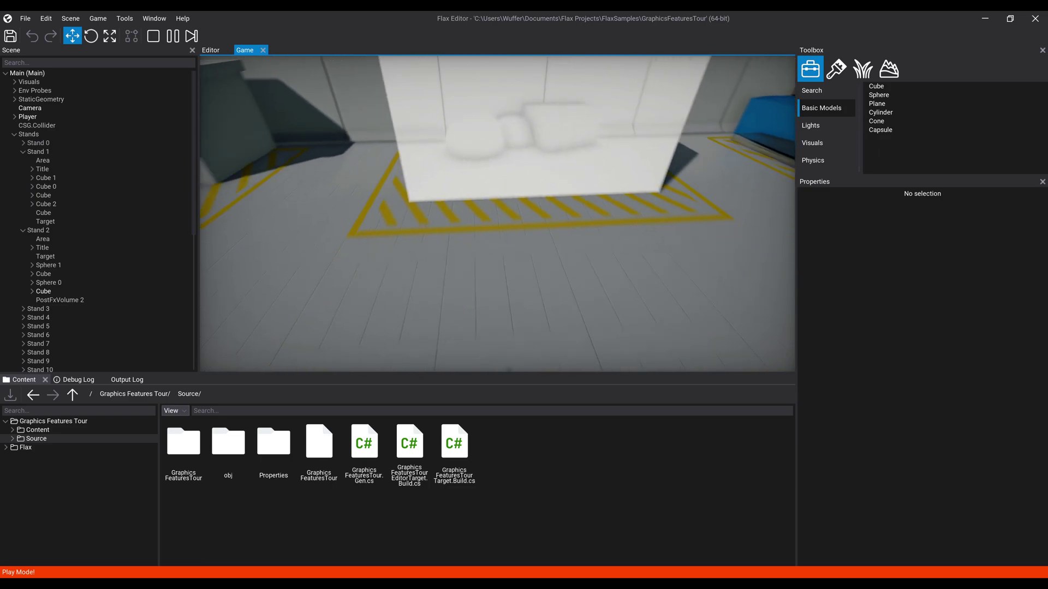
{"action": "key", "text": "w"}
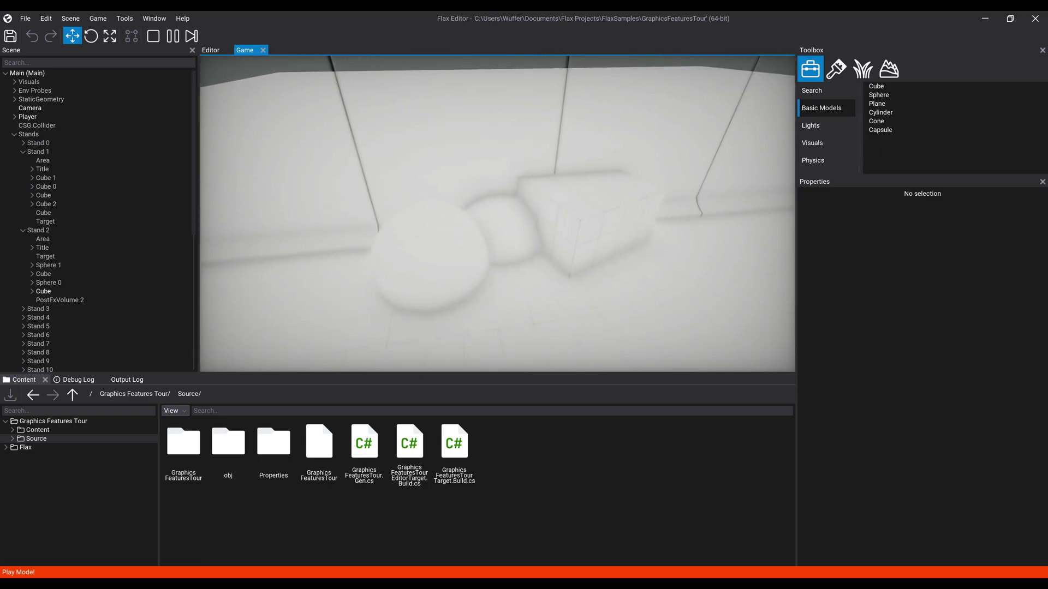
Step: Tour the Screen Space Reflections, Environment Probes, Depth Of Field and remaining stands up to Constructive Solid Geometry, and end play mode
{"action": "key", "text": "w"}
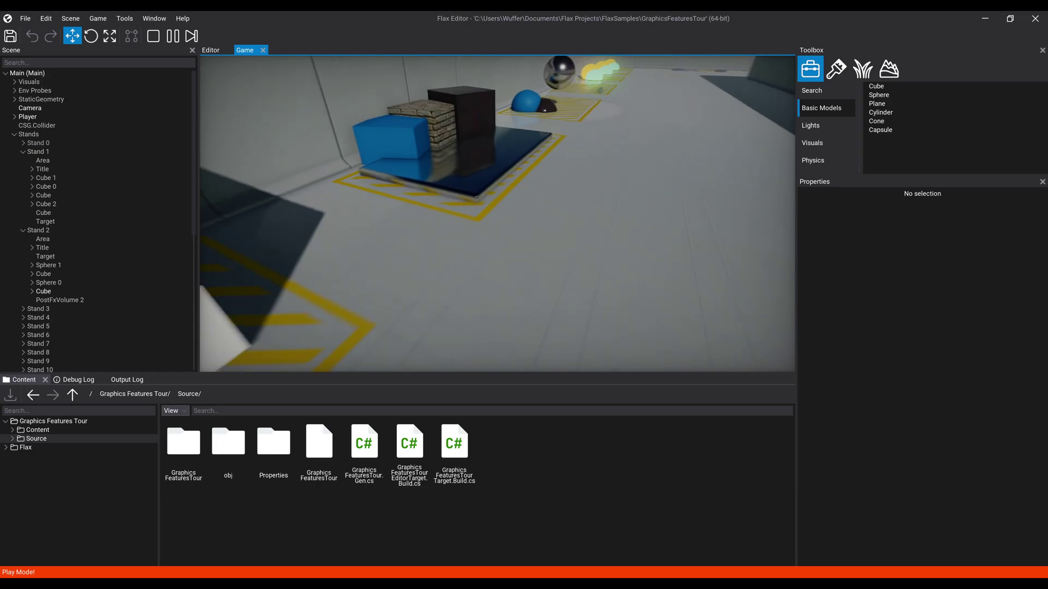
{"action": "key", "text": "w"}
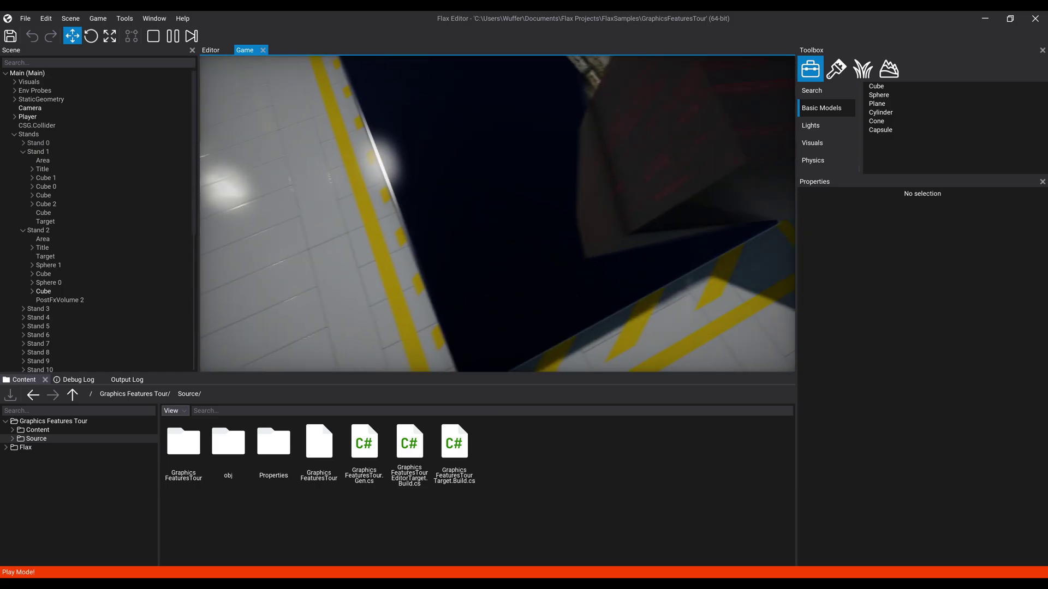
{"action": "key", "text": "w"}
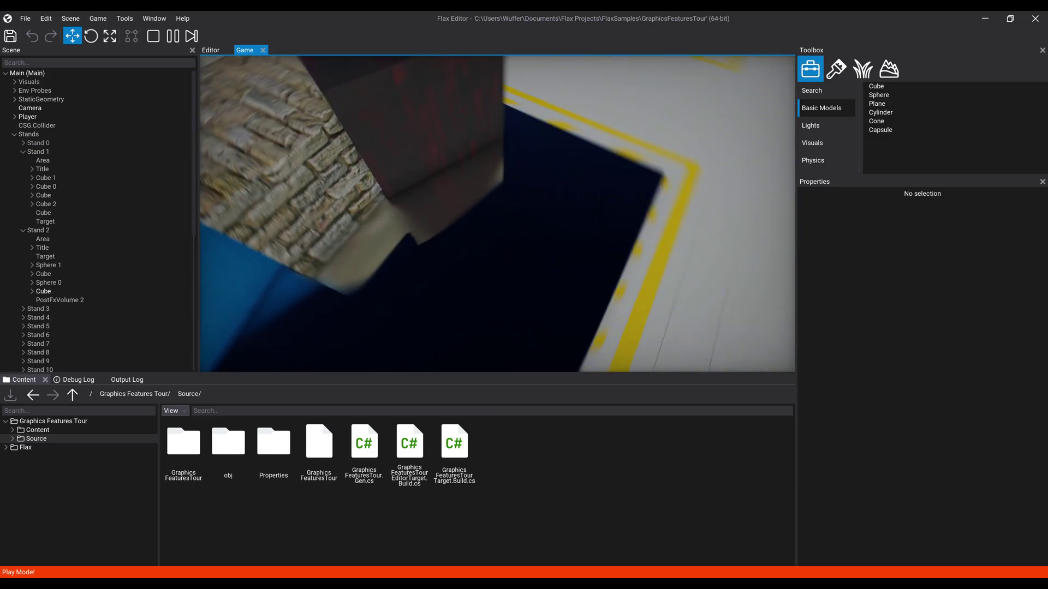
{"action": "key", "text": "w"}
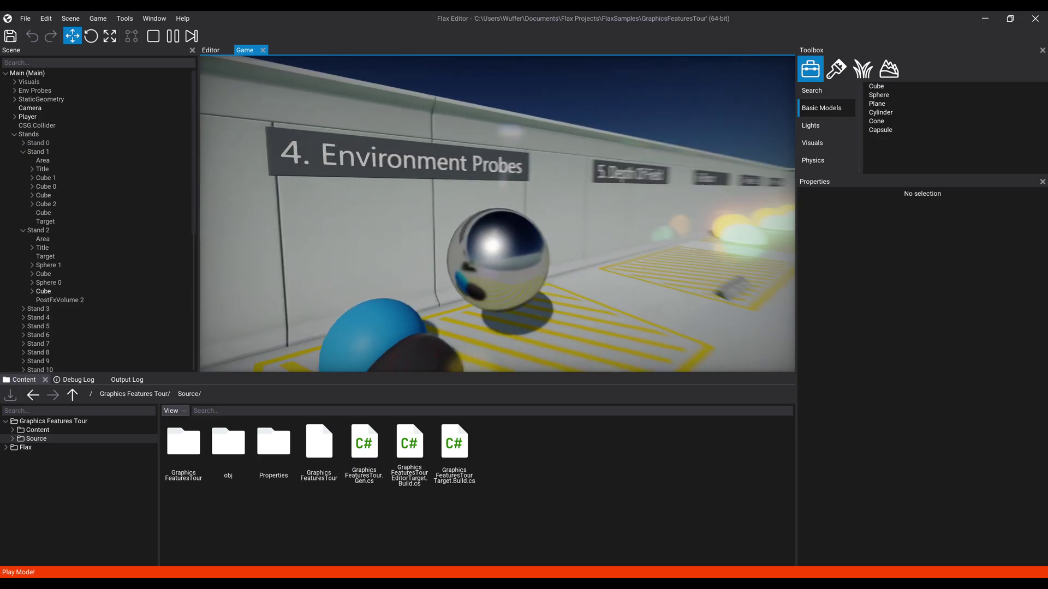
{"action": "key", "text": "d"}
{"action": "key", "text": "w"}
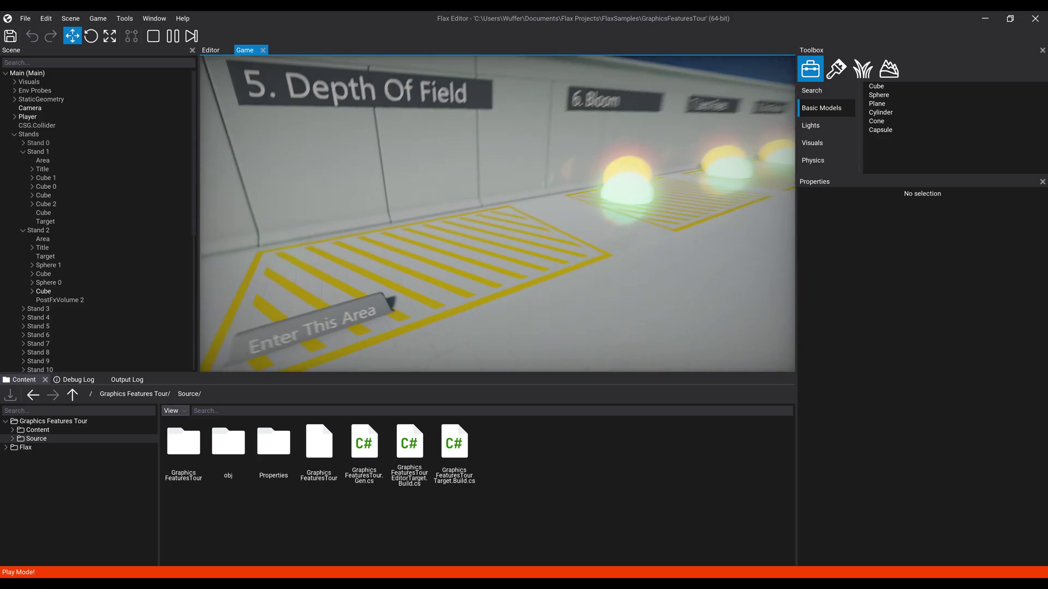
{"action": "key", "text": "w"}
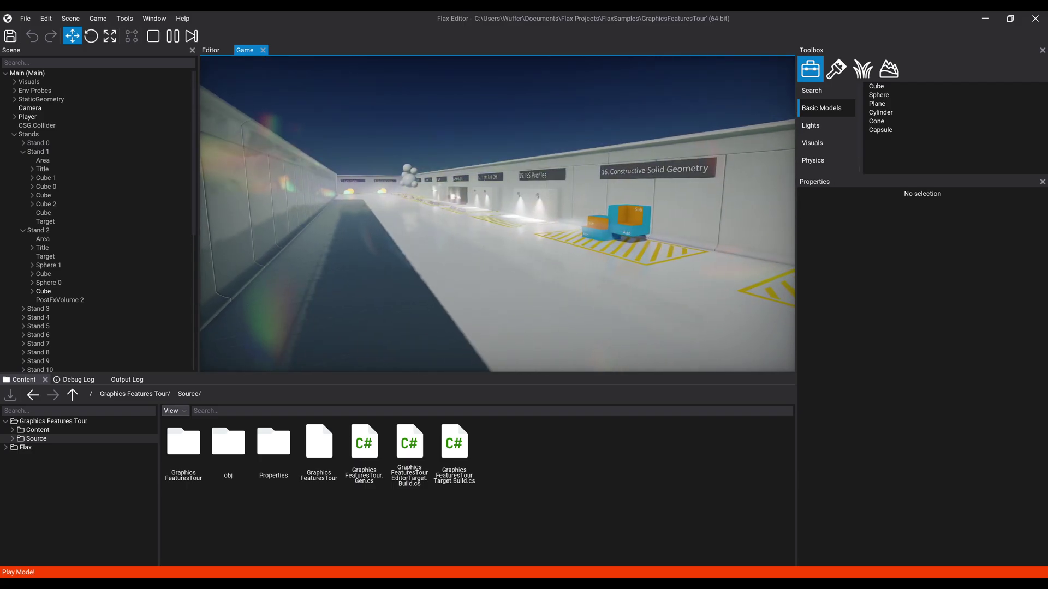
{"action": "key", "text": "Escape"}
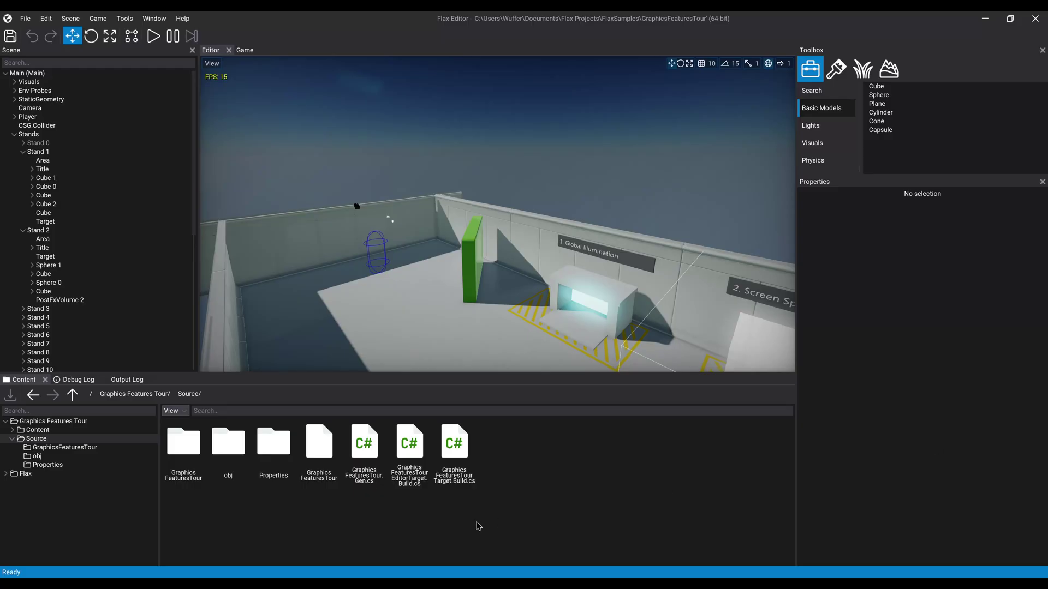
Step: Expand the project's Content folder and open the GraphicsFeaturesTour folder under Source to show its C# scripts
{"action": "left_click", "coordinate": [478, 526]}
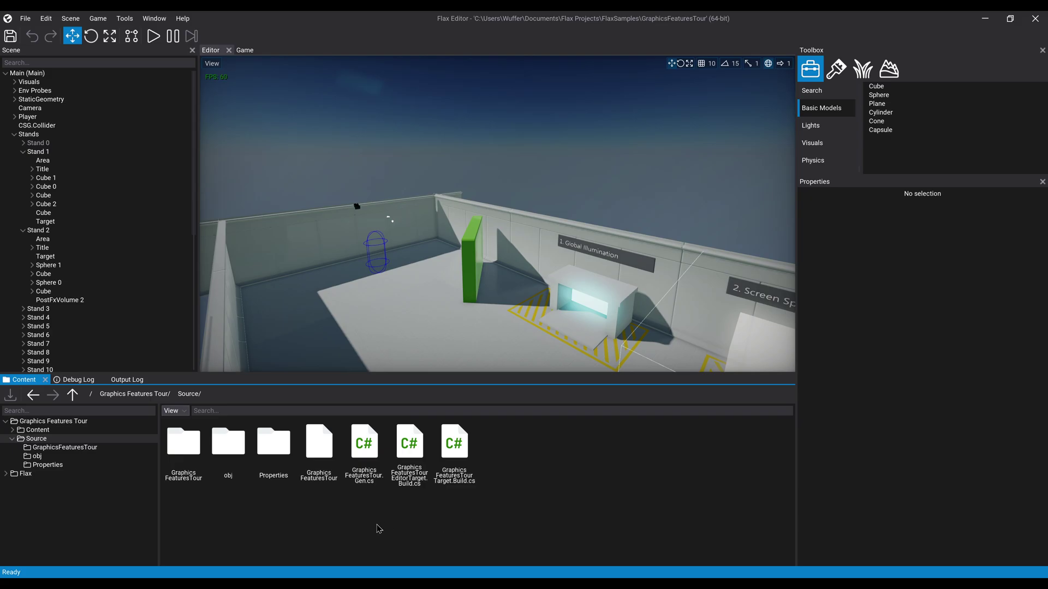
{"action": "left_click", "coordinate": [12, 430]}
{"action": "left_click", "coordinate": [14, 431]}
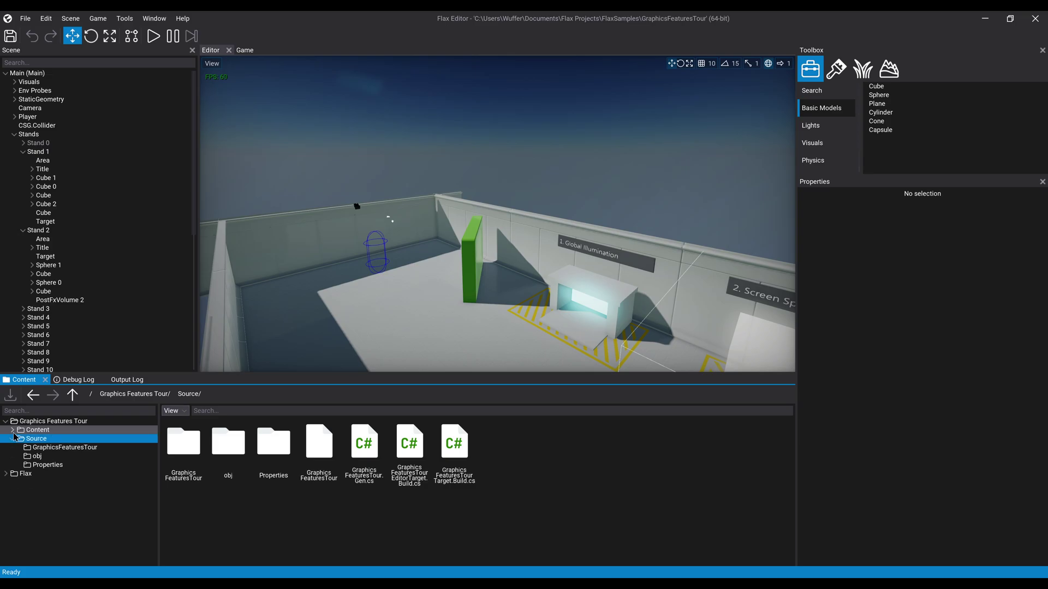
{"action": "left_click", "coordinate": [13, 432]}
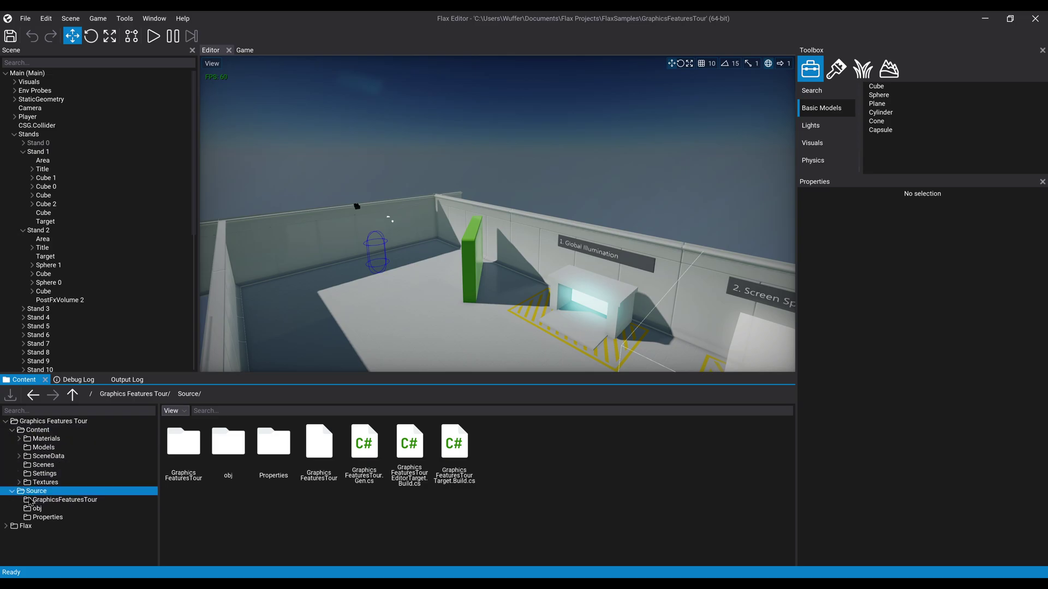
{"action": "left_click", "coordinate": [45, 501]}
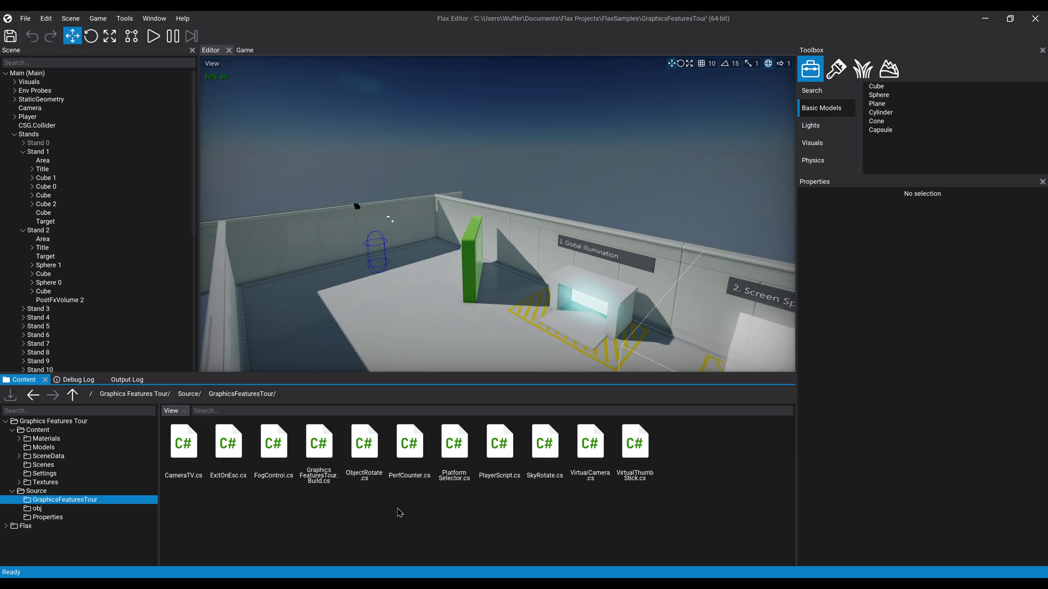
{"action": "left_click", "coordinate": [513, 513]}
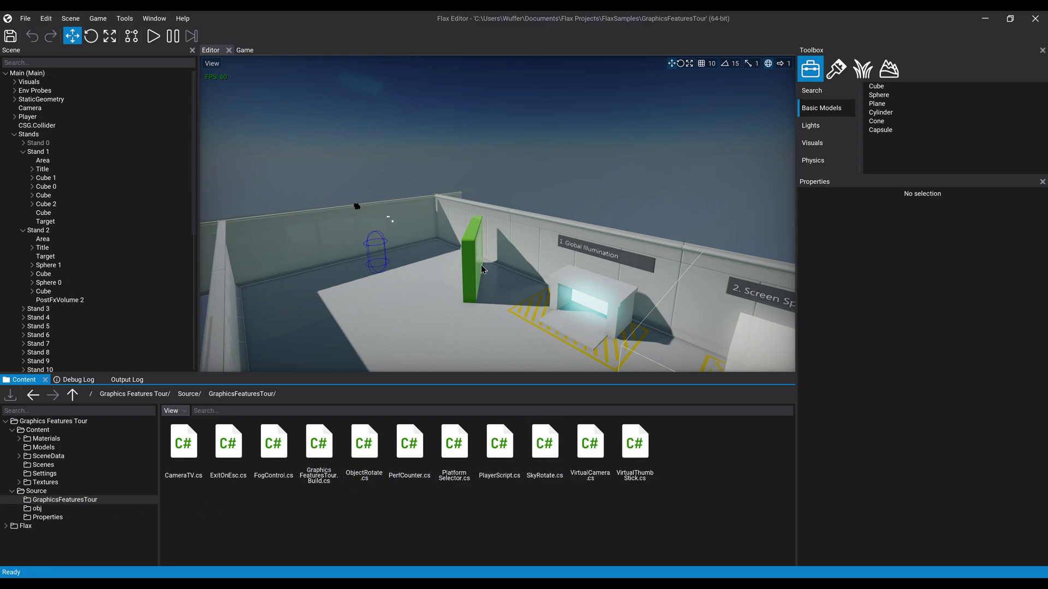
Step: Check which source code editors are offered in the Source Code section of the editor options, and close the options without changes
{"action": "right_click_drag", "start_coordinate": [494, 275], "coordinate": [444, 267]}
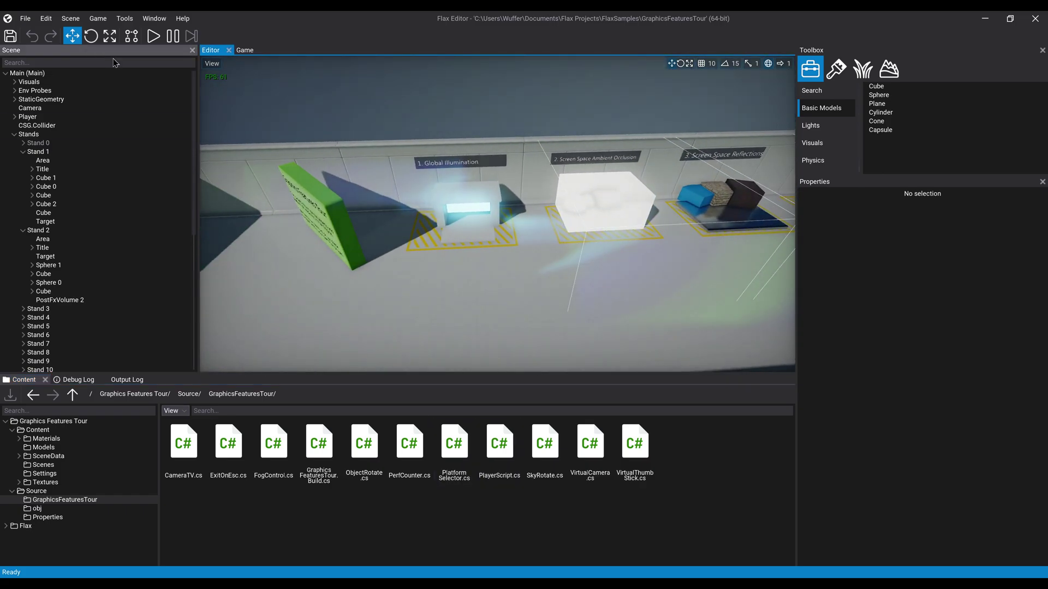
{"action": "left_click", "coordinate": [32, 19]}
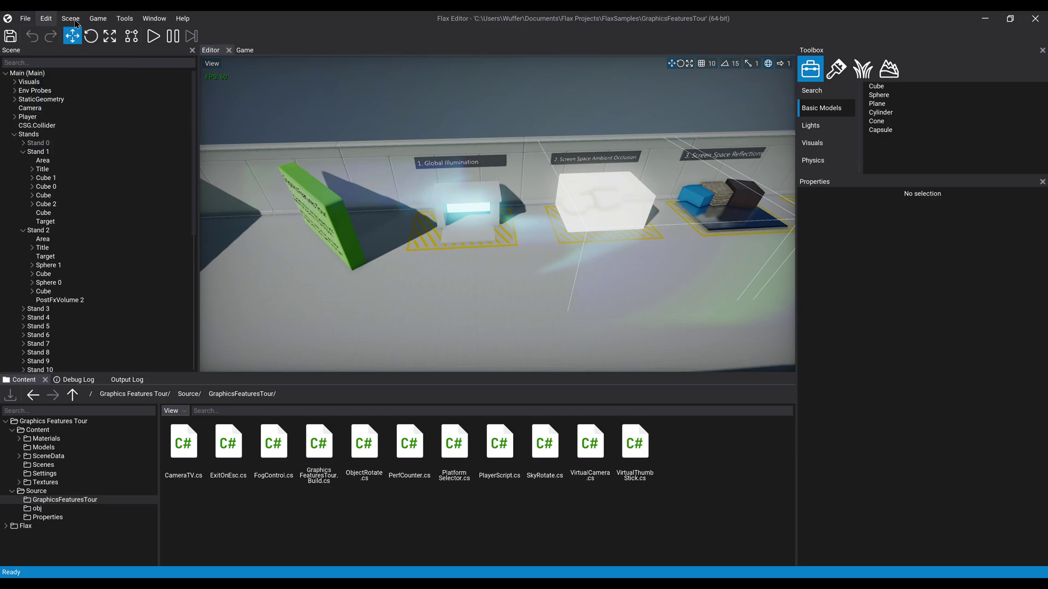
{"action": "left_click", "coordinate": [124, 18]}
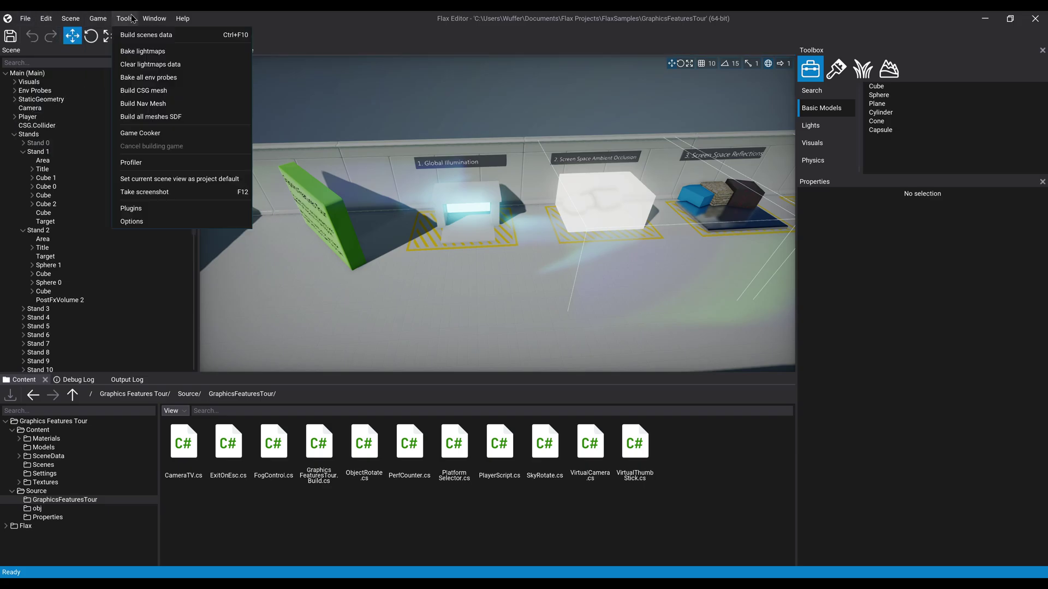
{"action": "left_click", "coordinate": [131, 222]}
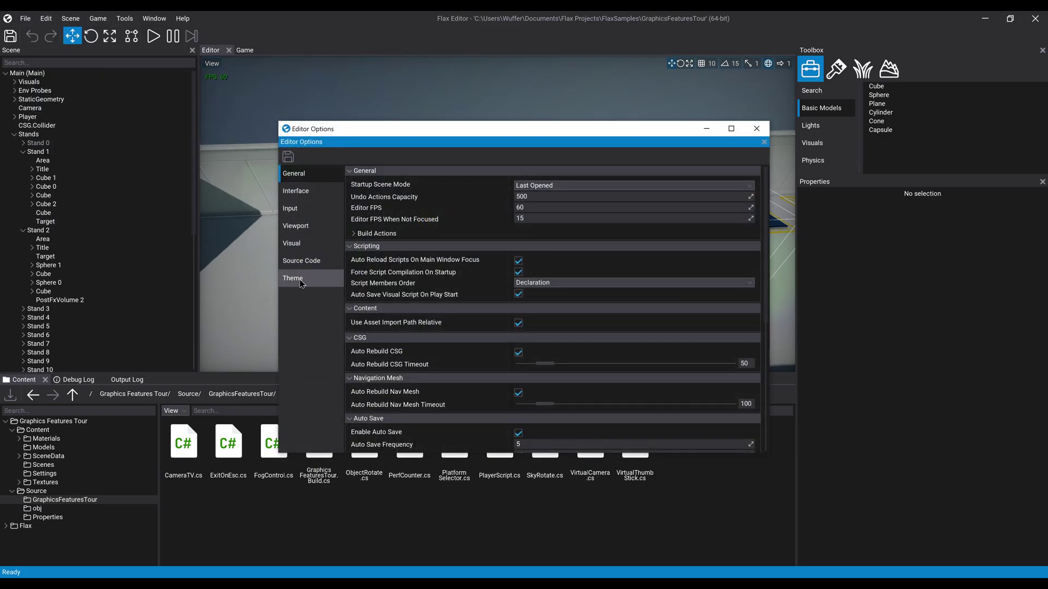
{"action": "left_click", "coordinate": [302, 261]}
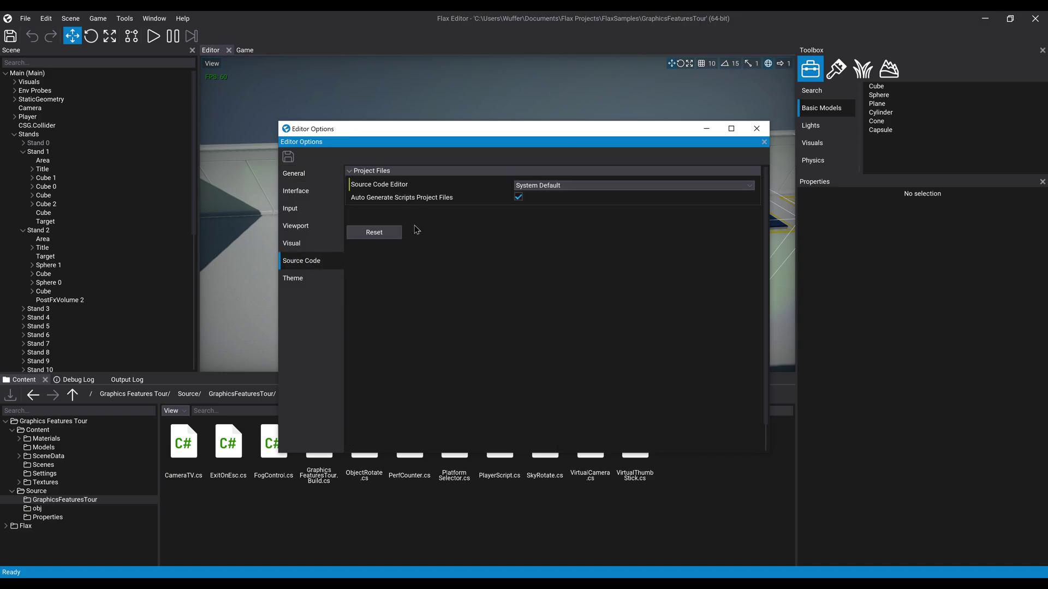
{"action": "left_click", "coordinate": [565, 189]}
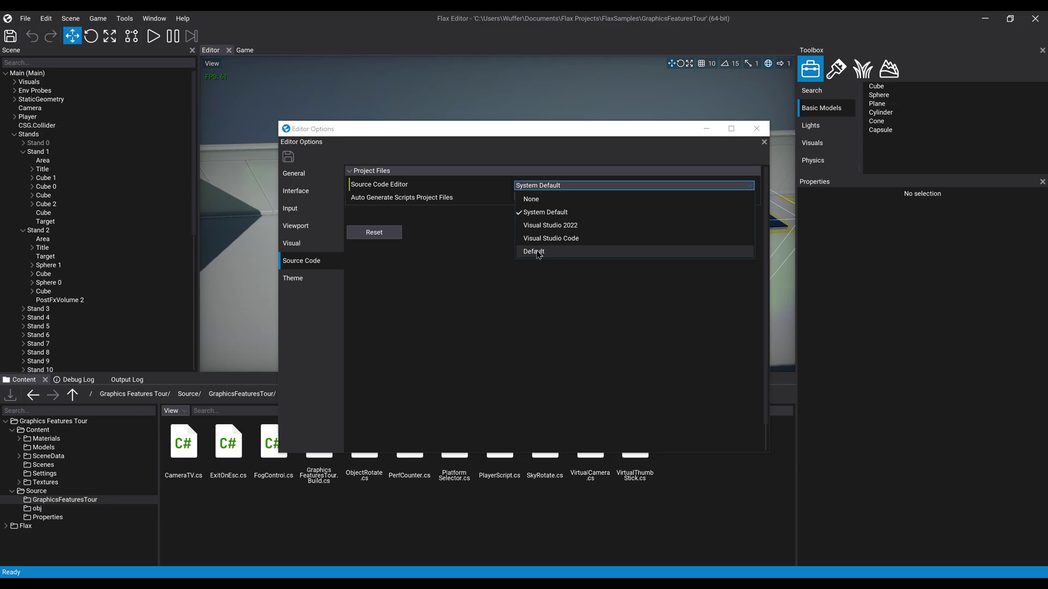
{"action": "left_click", "coordinate": [619, 153]}
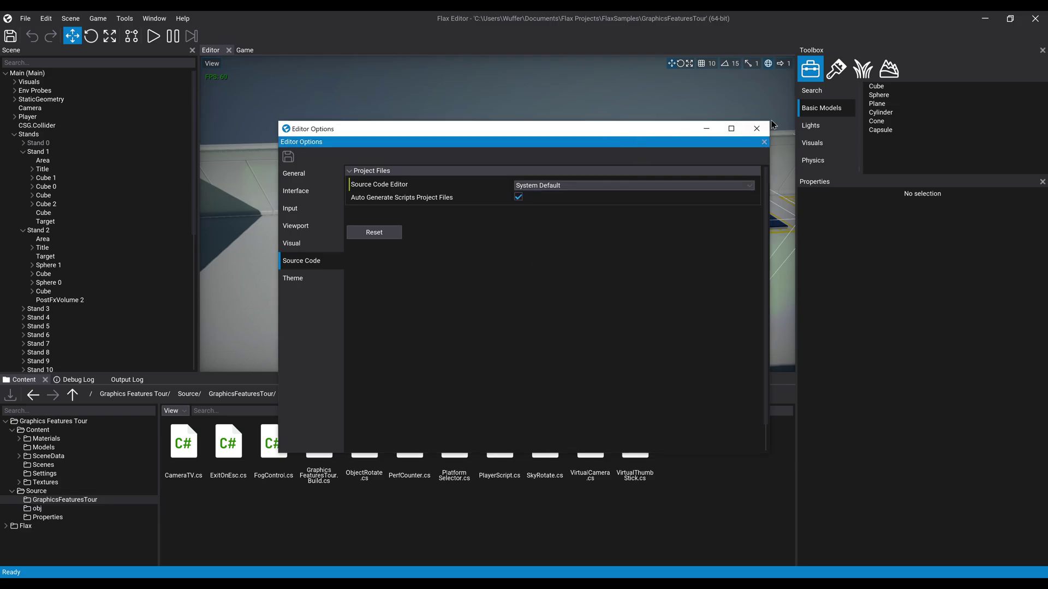
{"action": "left_click", "coordinate": [756, 128]}
Step: Open PlayerScript.cs in the external code editor, Rider
{"action": "left_click", "coordinate": [516, 508]}
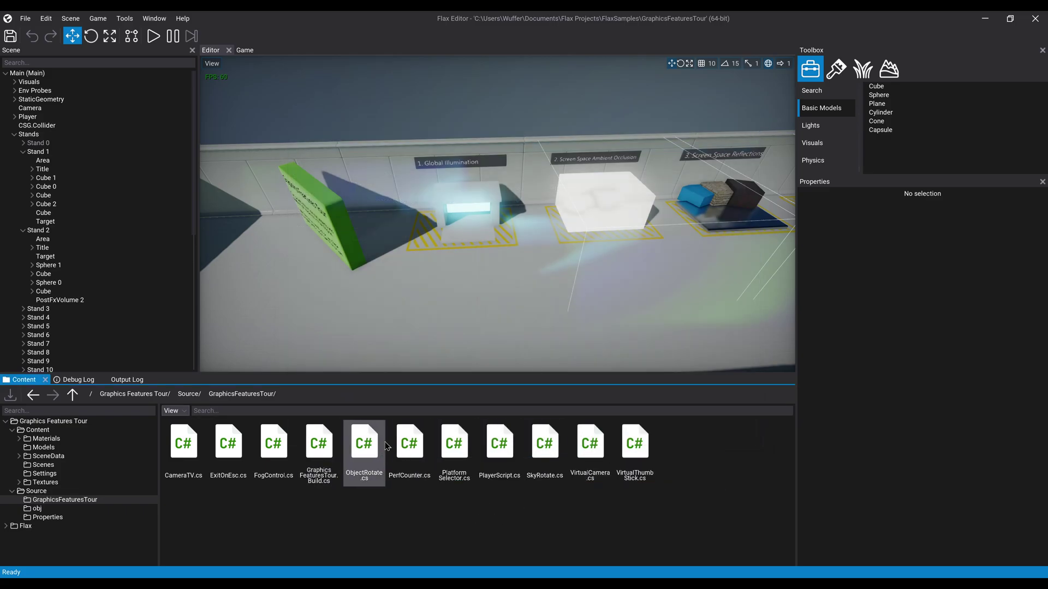
{"action": "left_click", "coordinate": [500, 445]}
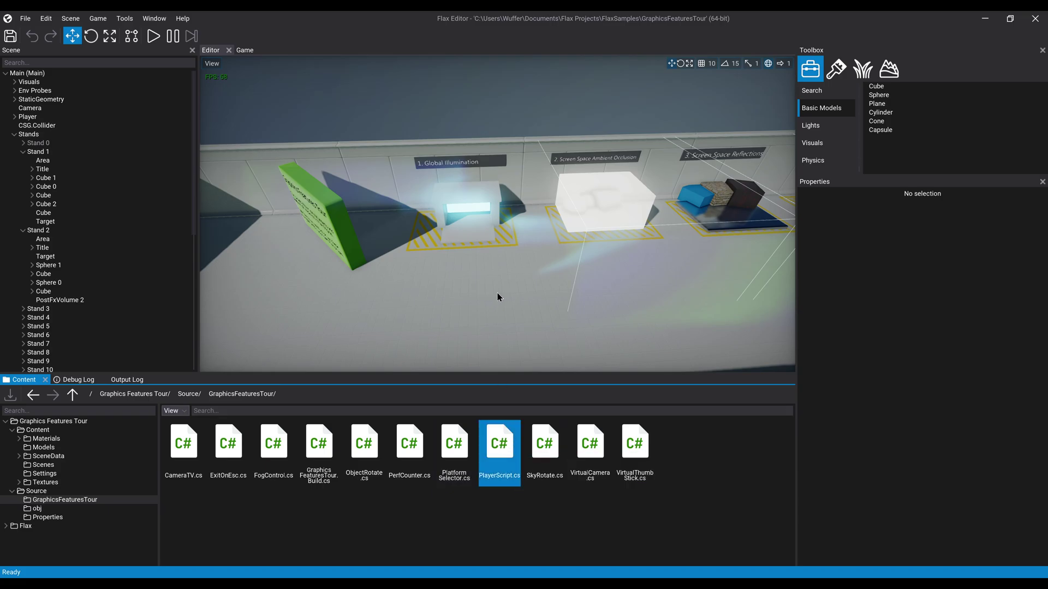
{"action": "left_click", "coordinate": [603, 349]}
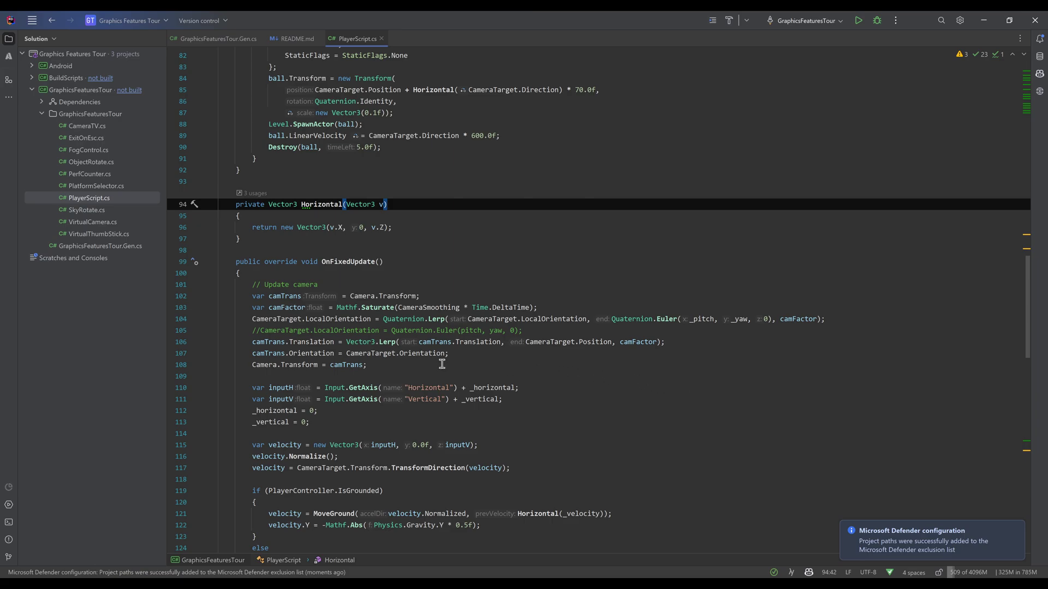
Step: Read through PlayerScript.cs, covering its public fields, mouse, jump and shoot handling, and the movement code
{"action": "scroll", "coordinate": [443, 364], "scroll_direction": "up", "scroll_amount": 15}
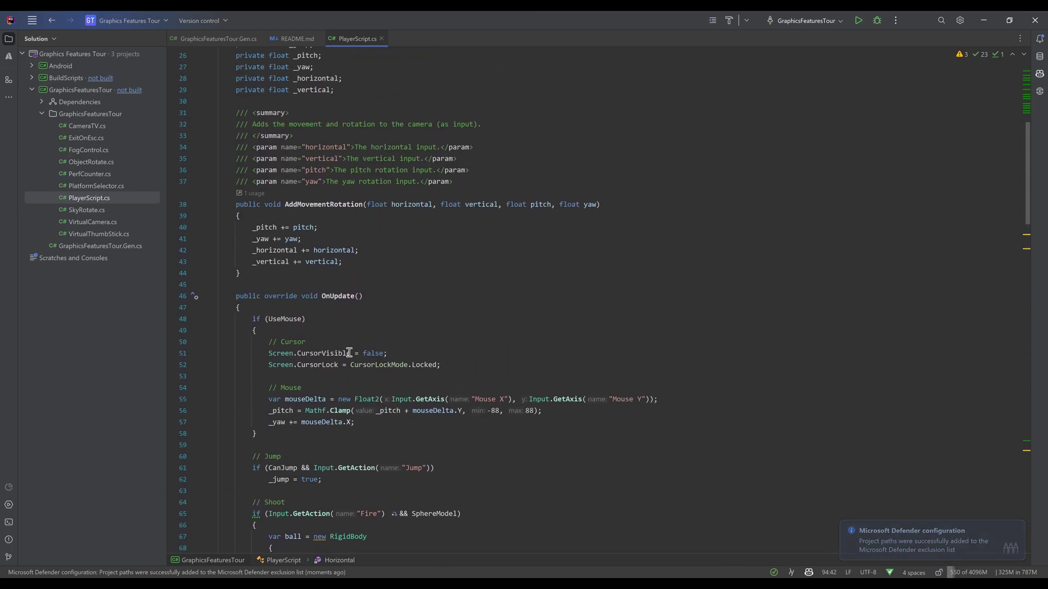
{"action": "scroll", "coordinate": [350, 353], "scroll_direction": "up", "scroll_amount": 7}
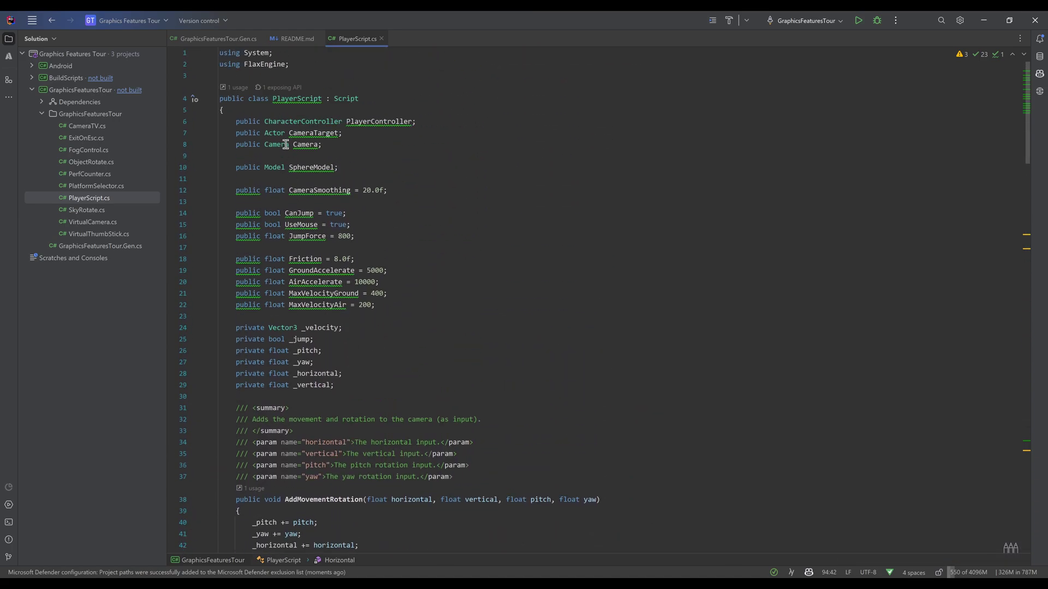
{"action": "mouse_move", "coordinate": [347, 100]}
{"action": "scroll", "coordinate": [346, 213], "scroll_direction": "down", "scroll_amount": 9}
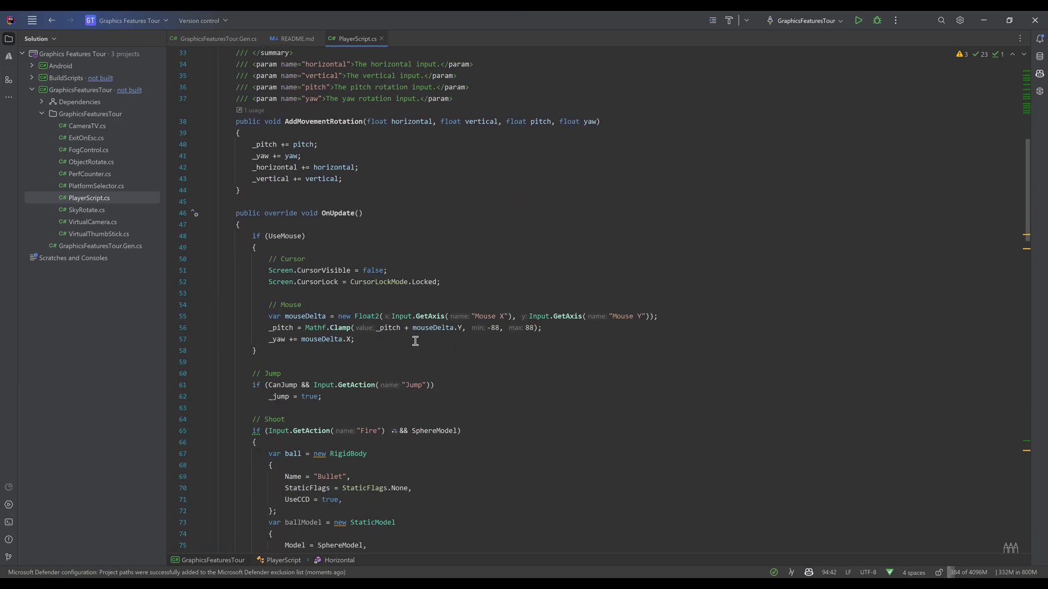
{"action": "scroll", "coordinate": [387, 335], "scroll_direction": "down", "scroll_amount": 6}
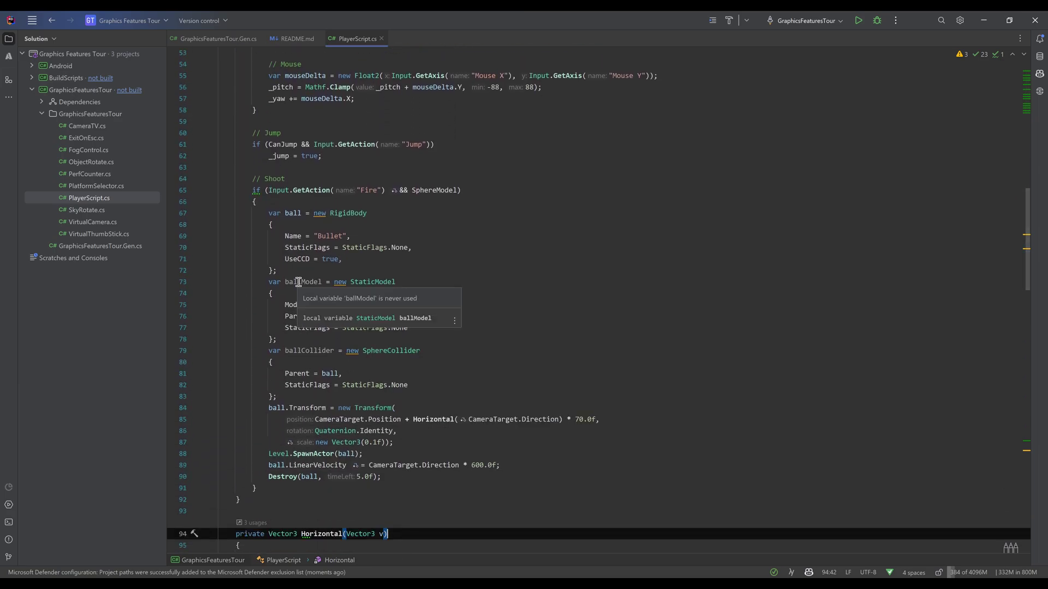
{"action": "scroll", "coordinate": [409, 252], "scroll_direction": "down", "scroll_amount": 20}
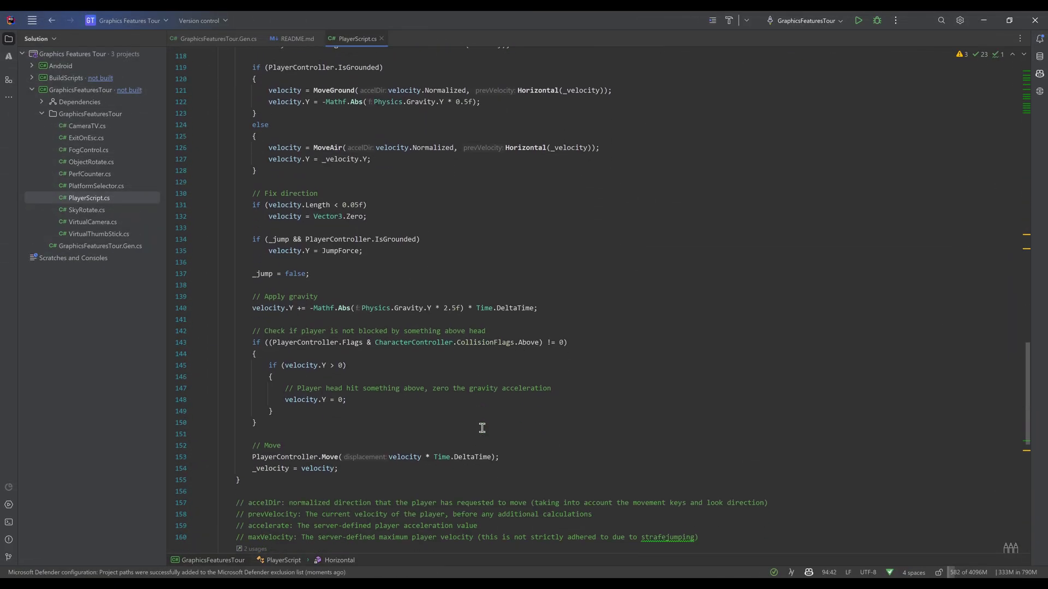
{"action": "scroll", "coordinate": [318, 205], "scroll_direction": "up", "scroll_amount": 14}
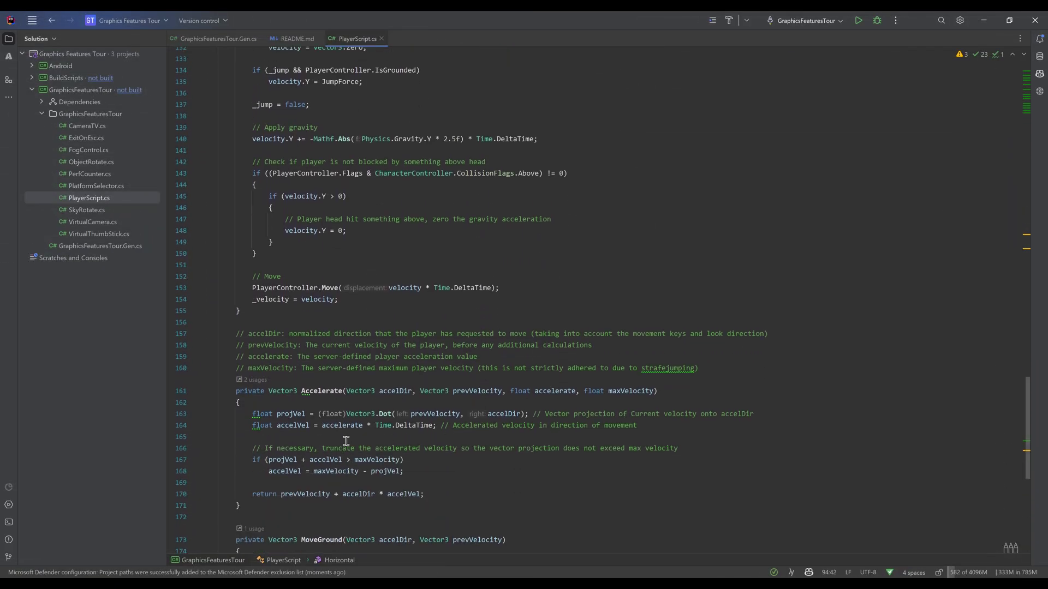
Step: Highlight the OnFixedUpdate and OnUpdate method names in PlayerScript.cs to examine the update methods
{"action": "left_click_drag", "start_coordinate": [316, 247], "coordinate": [417, 249]}
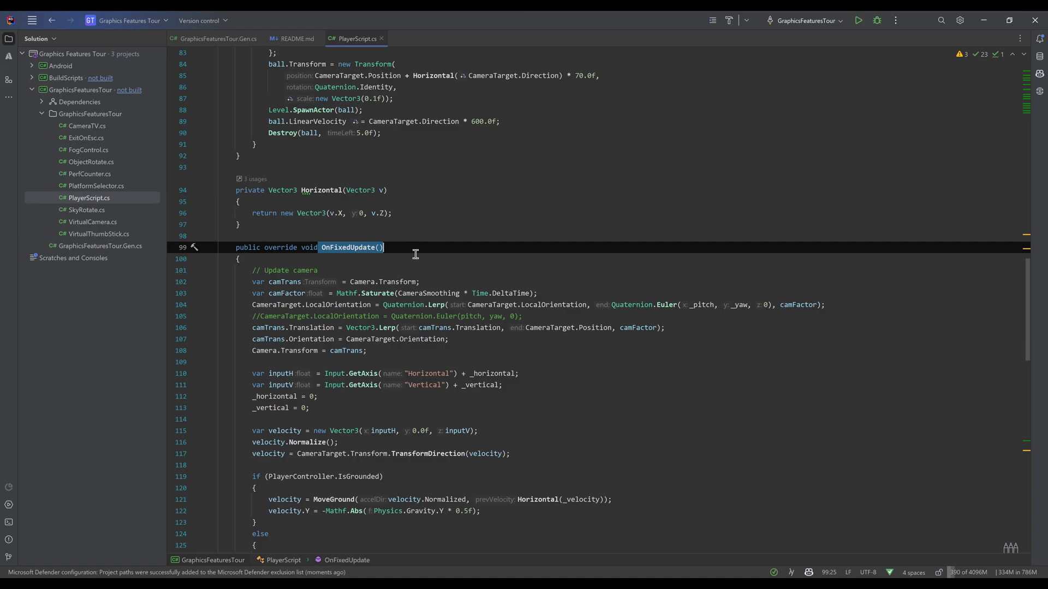
{"action": "scroll", "coordinate": [387, 273], "scroll_direction": "up", "scroll_amount": 15}
{"action": "left_click_drag", "start_coordinate": [319, 179], "coordinate": [325, 181]}
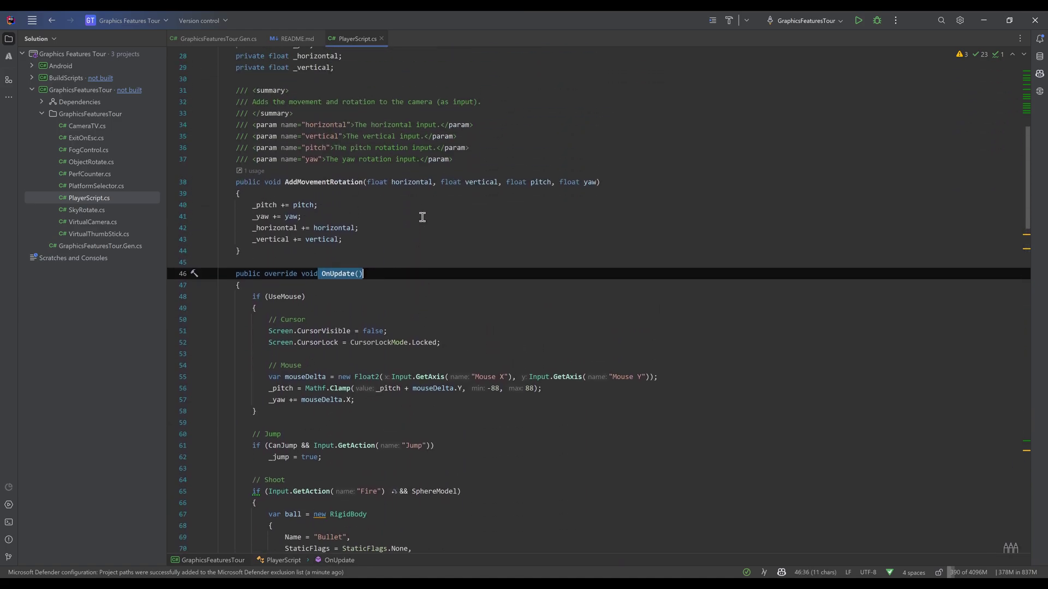
Step: Insert an OnAwake override below the private fields of the PlayerScript class using code completion
{"action": "scroll", "coordinate": [422, 217], "scroll_direction": "up", "scroll_amount": 9}
{"action": "scroll", "coordinate": [318, 335], "scroll_direction": "down", "scroll_amount": 4}
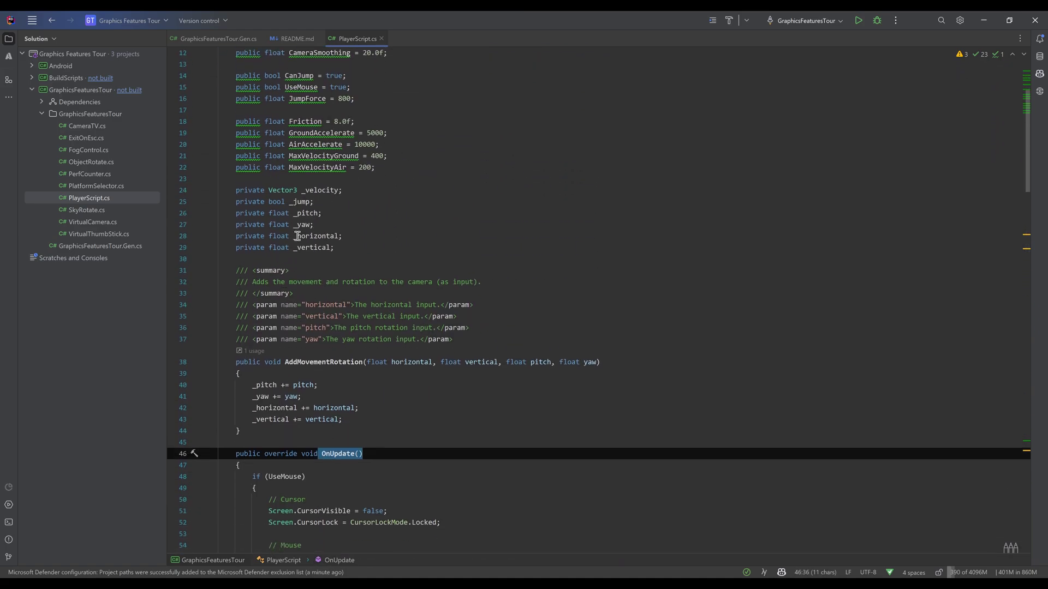
{"action": "left_click", "coordinate": [292, 262]}
{"action": "key", "text": "Return"}
{"action": "type", "text": "override"}
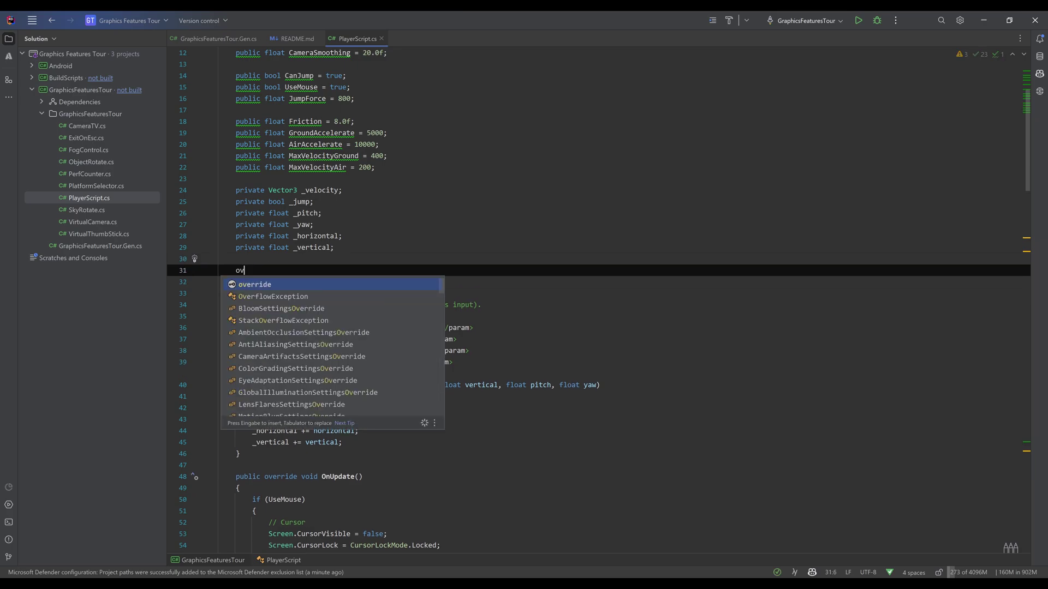
{"action": "key", "text": "Down"}
{"action": "key", "text": "Down"}
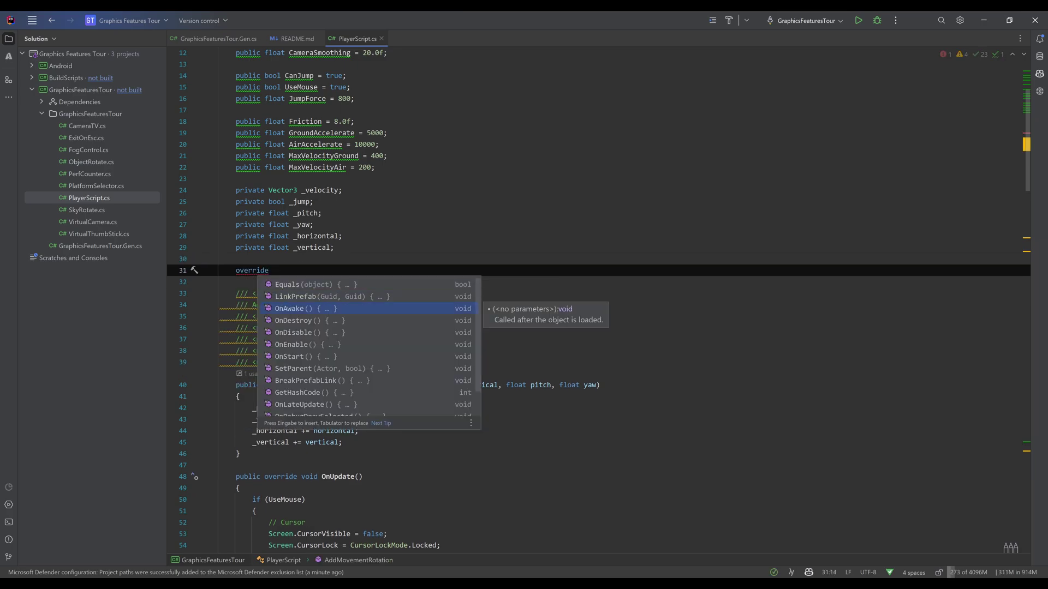
{"action": "key", "text": "Down"}
{"action": "key", "text": "Down"}
{"action": "key", "text": "Down"}
{"action": "key", "text": "Down"}
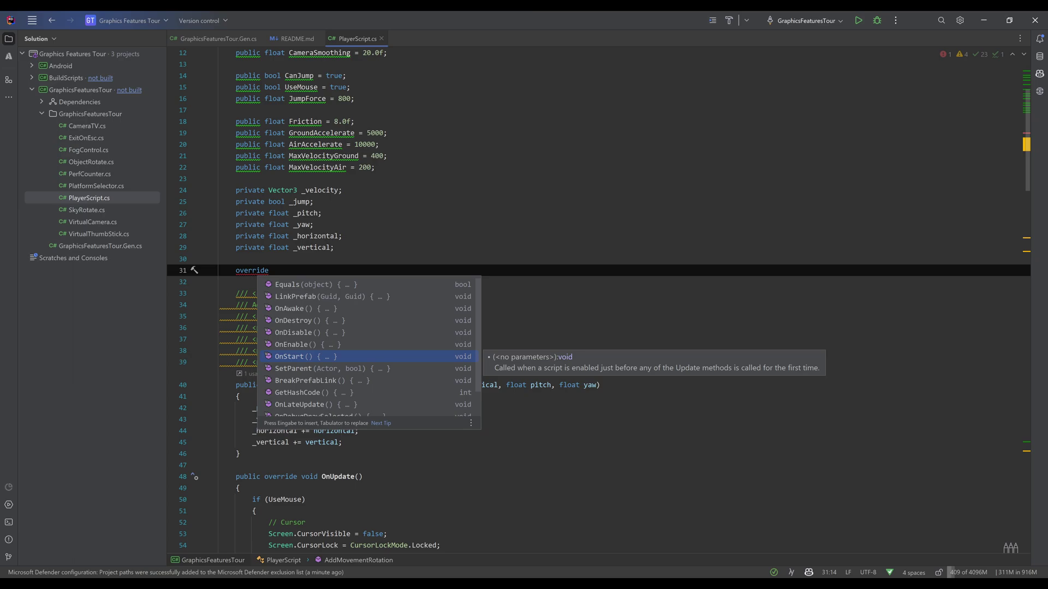
{"action": "key", "text": "Up"}
{"action": "key", "text": "Up"}
{"action": "key", "text": "Up"}
{"action": "key", "text": "Up"}
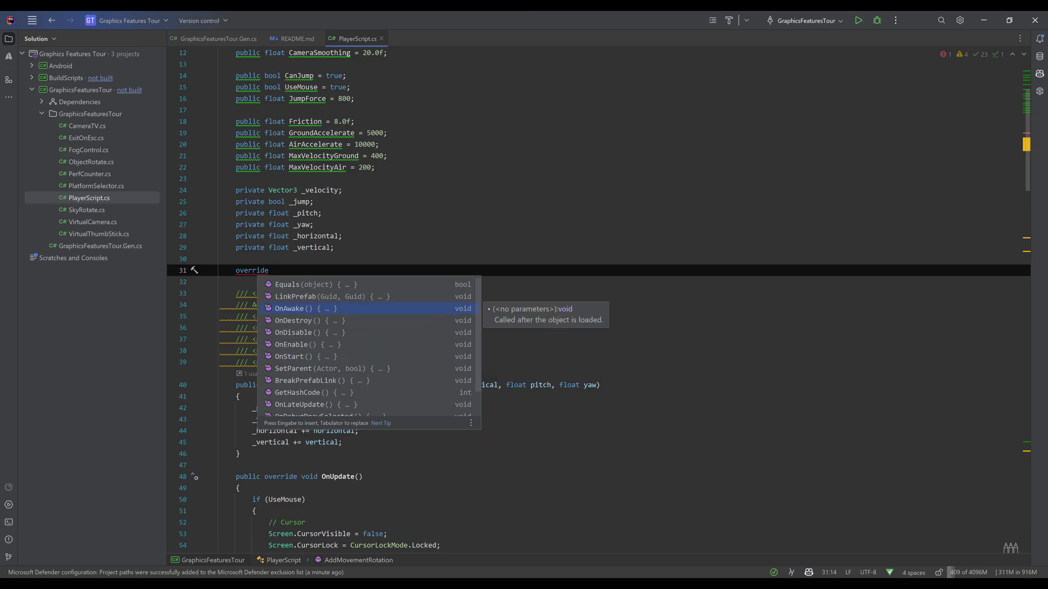
{"action": "key", "text": "Return"}
{"action": "key", "text": "Down"}
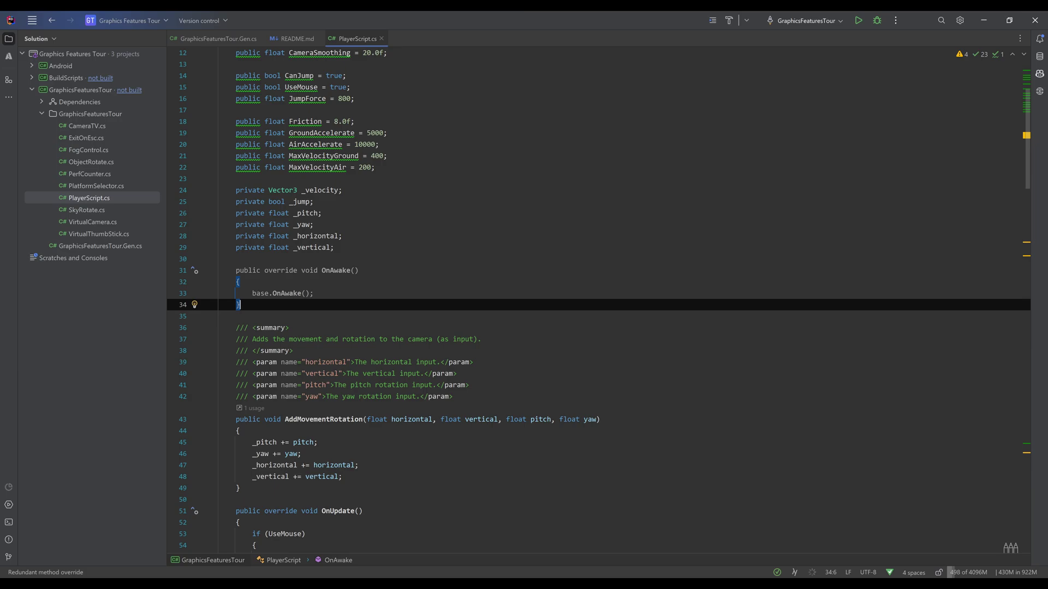
Step: Start another override below OnAwake and browse the suggested methods from OnDestroy down to SetParent
{"action": "key", "text": "Return"}
{"action": "key", "text": "Return"}
{"action": "type", "text": "override"}
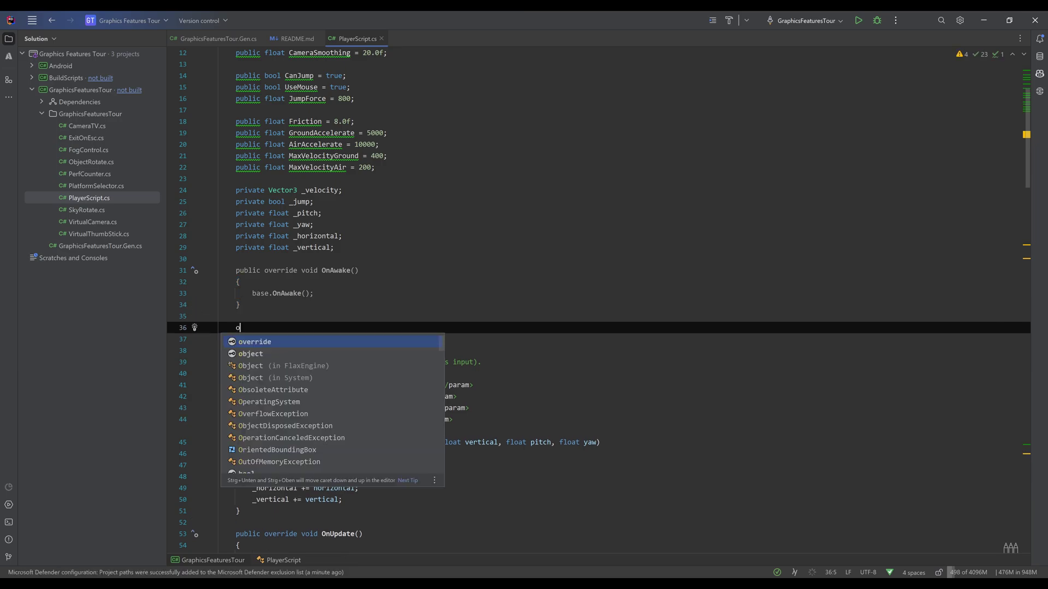
{"action": "key", "text": "Down"}
{"action": "key", "text": "Down"}
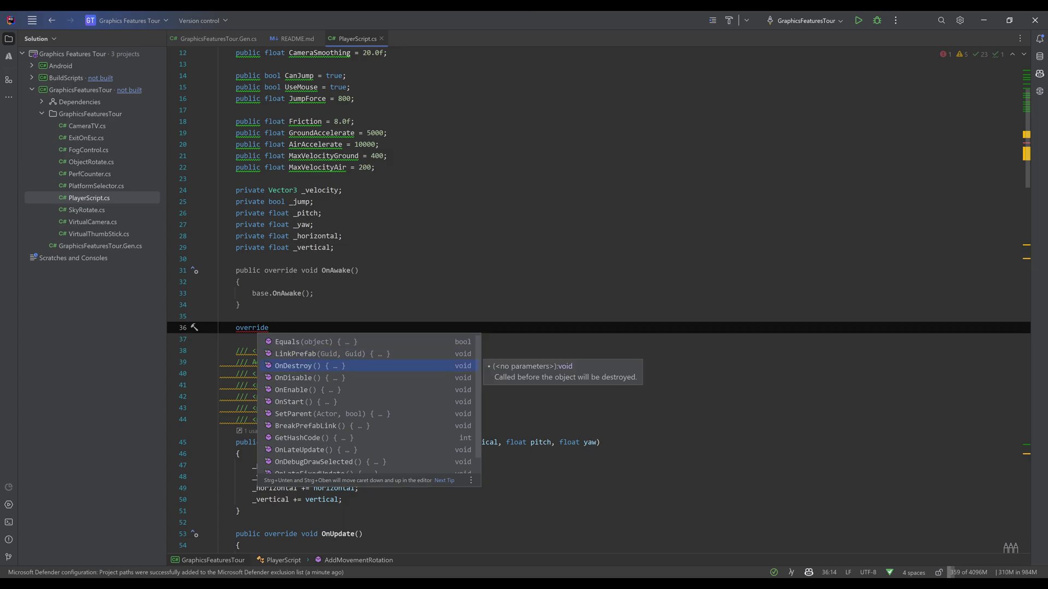
{"action": "key", "text": "Down"}
{"action": "key", "text": "Down"}
{"action": "key", "text": "Down"}
{"action": "key", "text": "Down"}
{"action": "key", "text": "Down"}
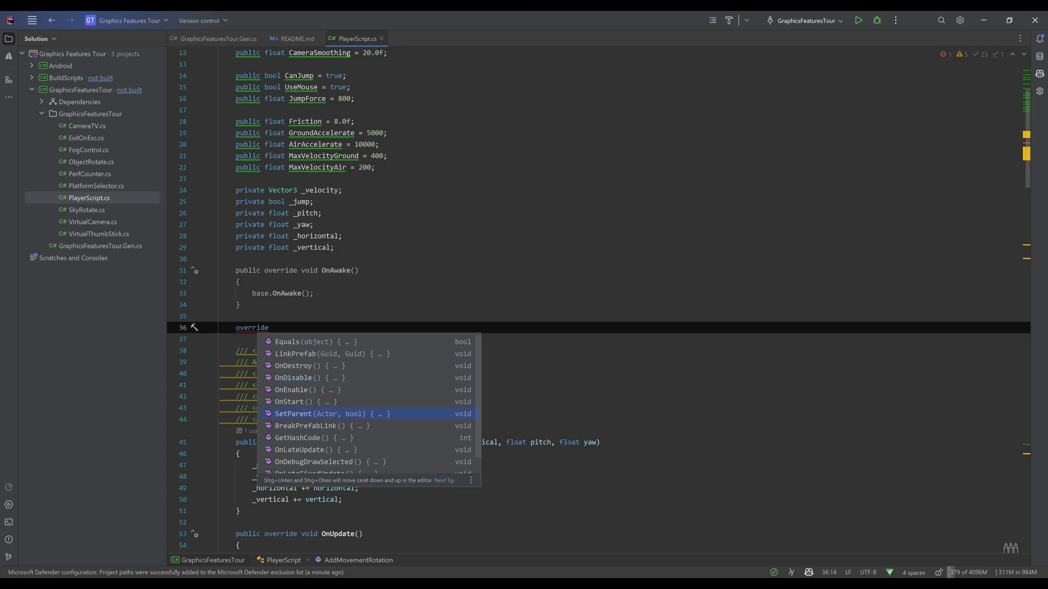
{"action": "key", "text": "Up"}
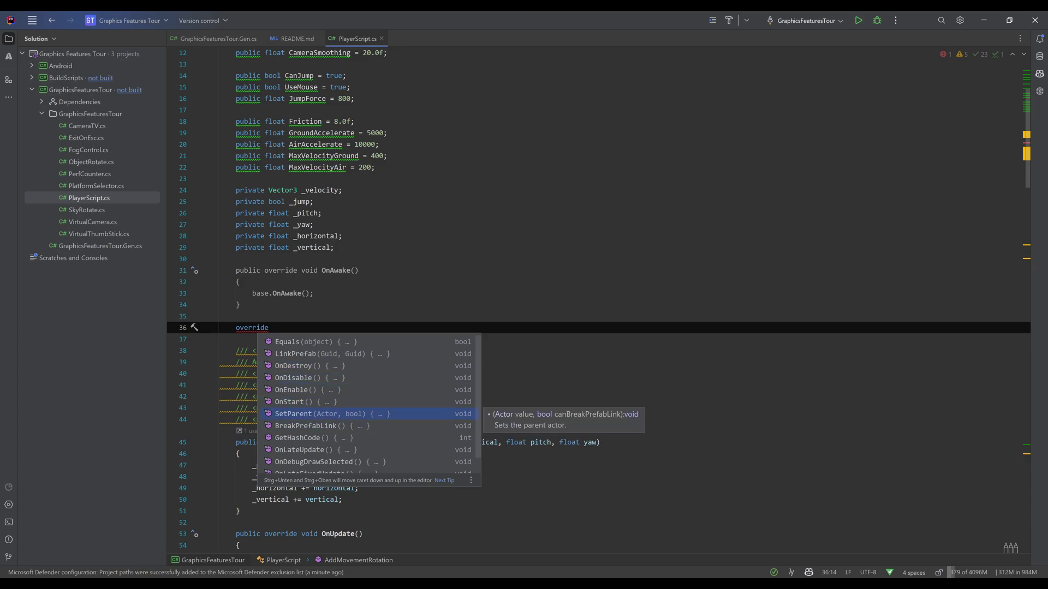
{"action": "key", "text": "Return"}
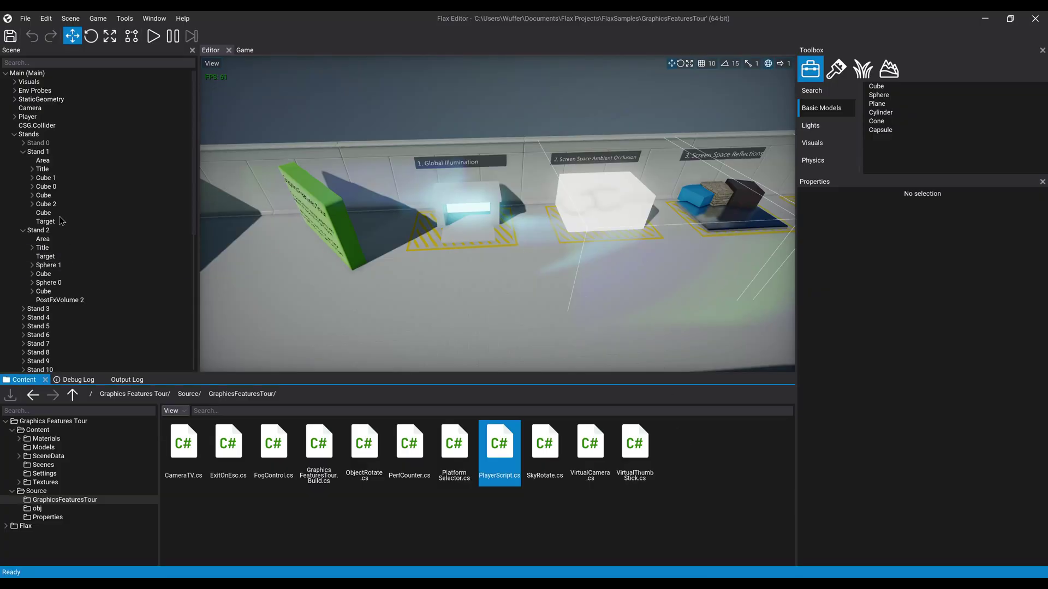
Step: Enable Can Jump in the Player actor's Player Script properties and look at its Jump Force setting
{"action": "left_click", "coordinate": [30, 117]}
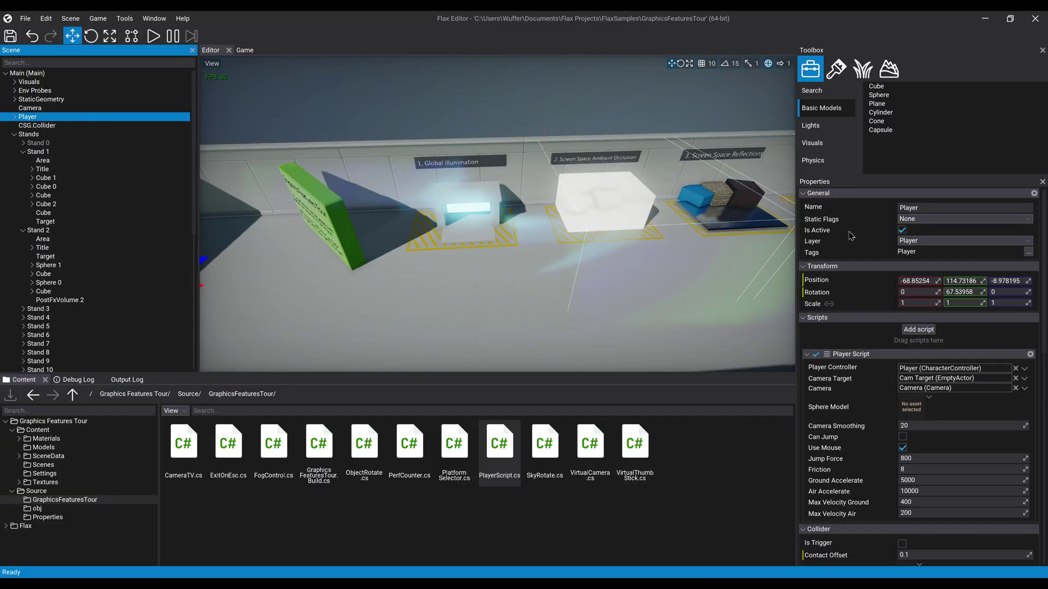
{"action": "scroll", "coordinate": [852, 408], "scroll_direction": "down", "scroll_amount": 2}
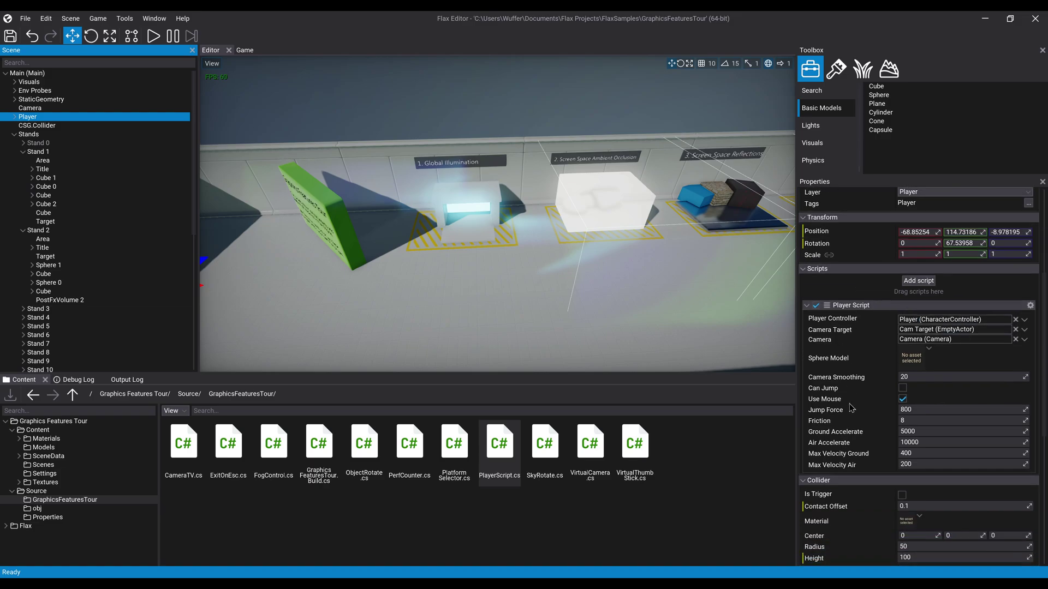
{"action": "scroll", "coordinate": [851, 409], "scroll_direction": "down", "scroll_amount": 3}
{"action": "left_click", "coordinate": [902, 315]}
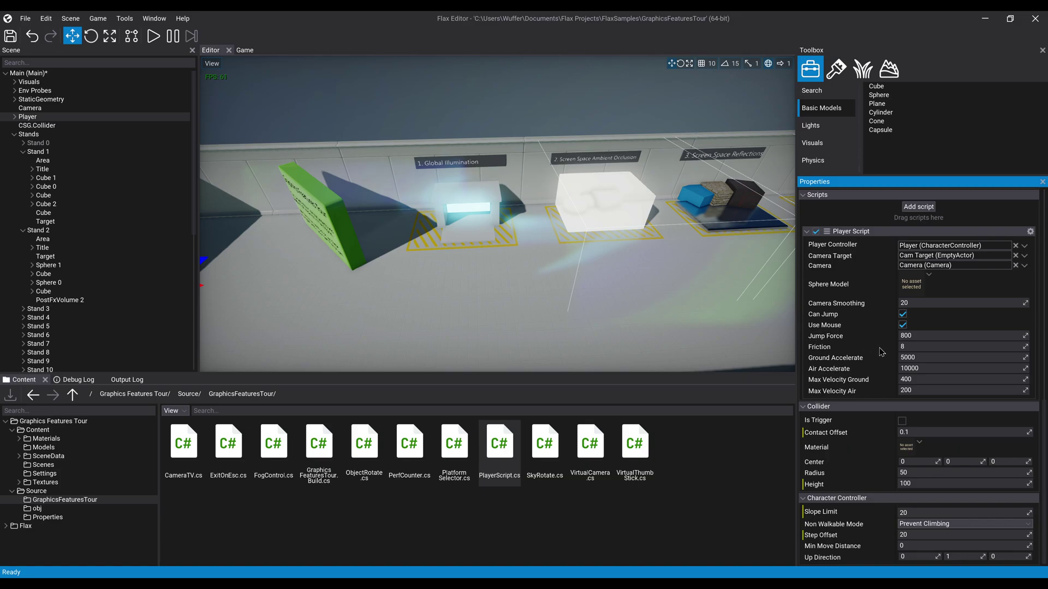
{"action": "left_click", "coordinate": [922, 335]}
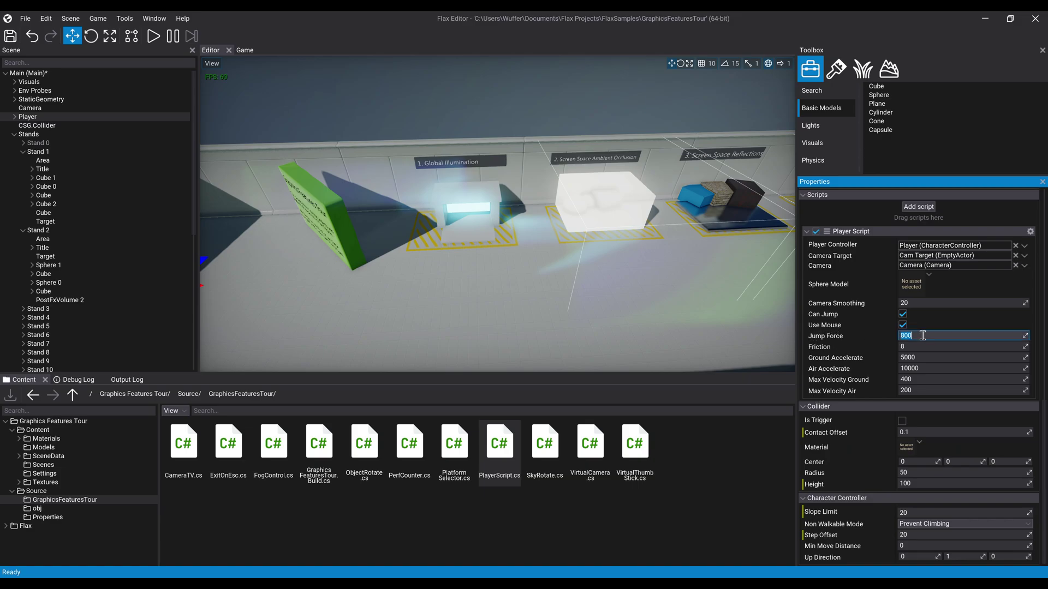
{"action": "left_click", "coordinate": [854, 337]}
{"action": "left_click", "coordinate": [926, 333]}
{"action": "left_click", "coordinate": [846, 340]}
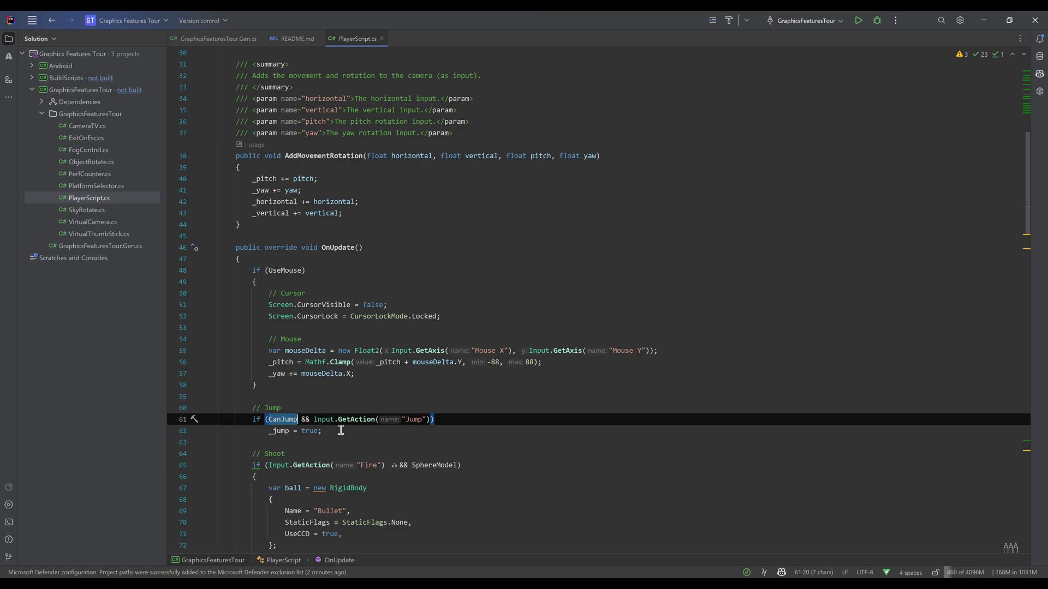
Step: Switch to PlayerScript.cs in the code editor and set the _pitch clamp in OnUpdate to a minimum of -20 and maximum of 20
{"action": "left_click", "coordinate": [340, 430]}
{"action": "scroll", "coordinate": [341, 431], "scroll_direction": "down", "scroll_amount": 3}
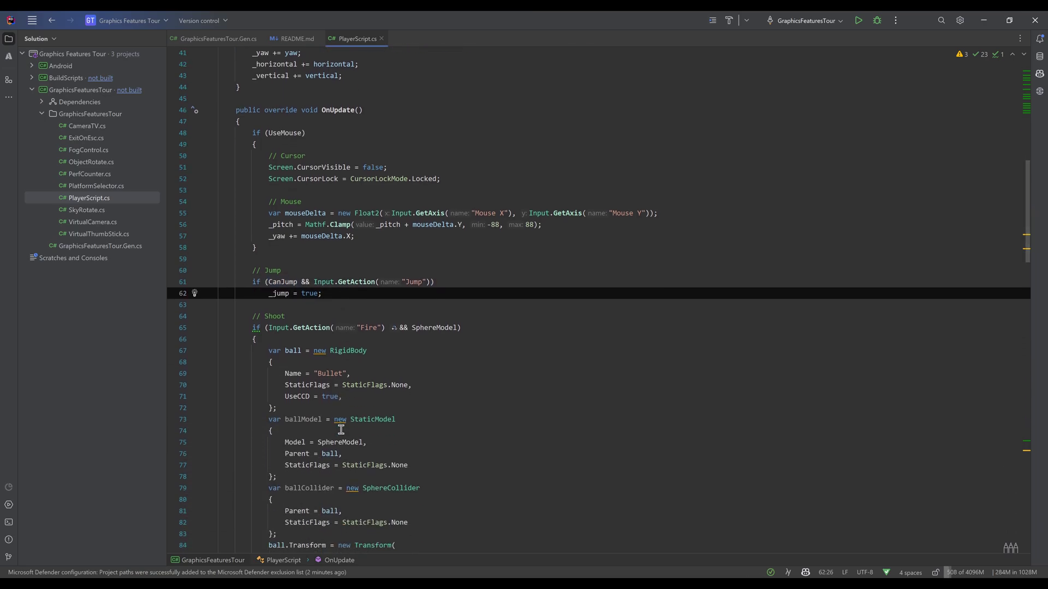
{"action": "scroll", "coordinate": [341, 431], "scroll_direction": "up", "scroll_amount": 3}
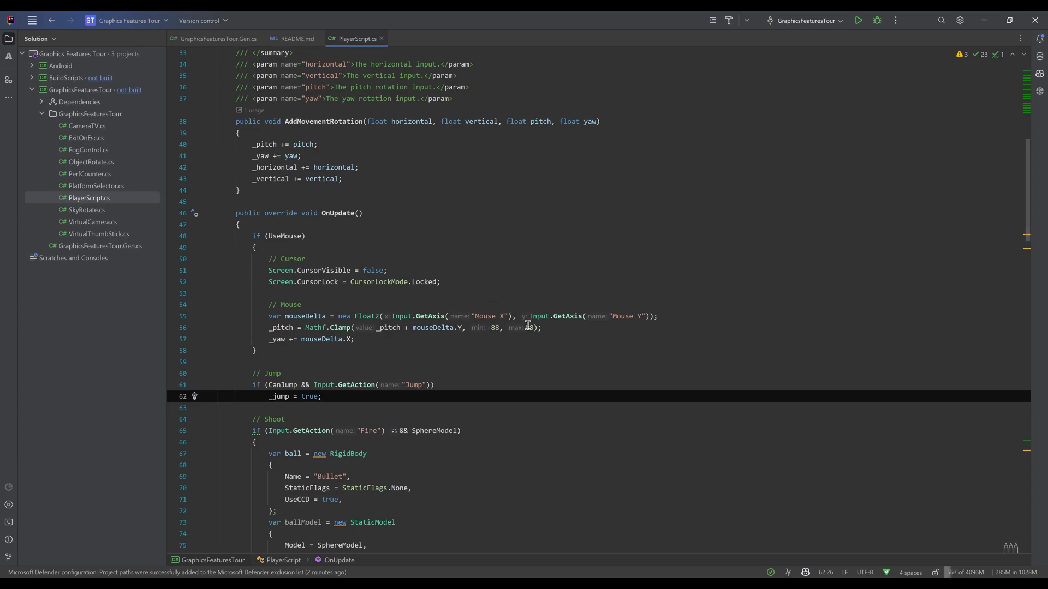
{"action": "double_click", "coordinate": [528, 327]}
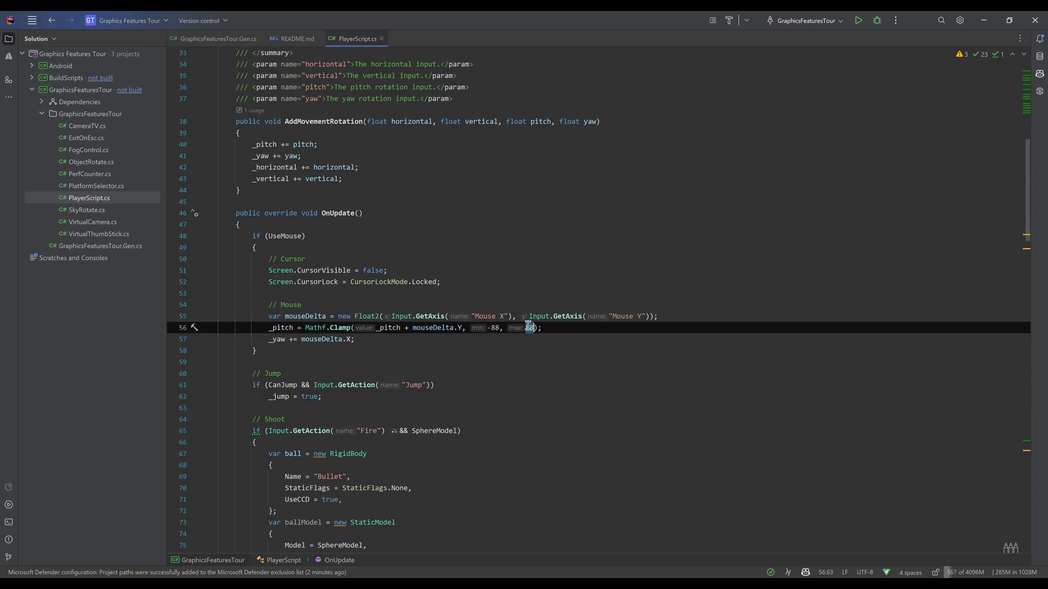
{"action": "left_click", "coordinate": [489, 340]}
{"action": "left_click", "coordinate": [490, 328]}
{"action": "type", "text": "20"}
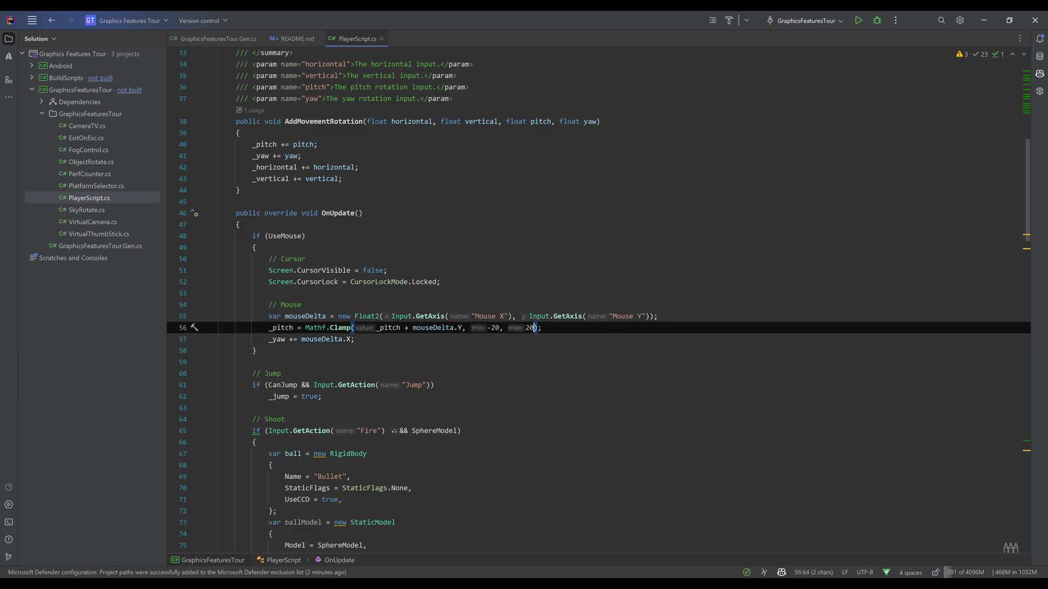
Step: Return to Flax Editor so the scripts recompile, and play the scene to test looking around and moving with the new pitch limits
{"action": "key", "text": "alt+Tab"}
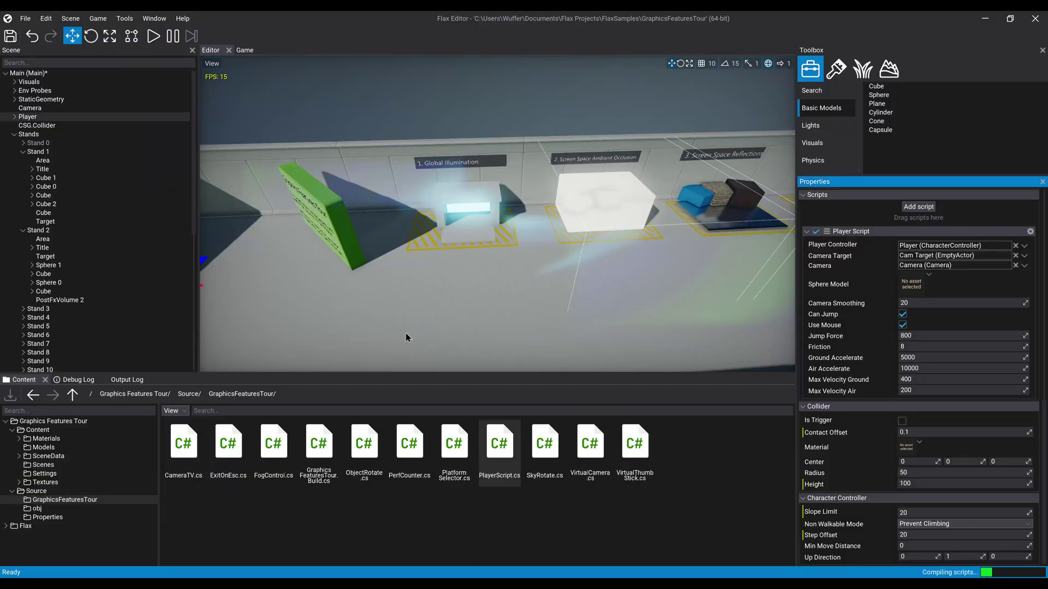
{"action": "left_click", "coordinate": [378, 530]}
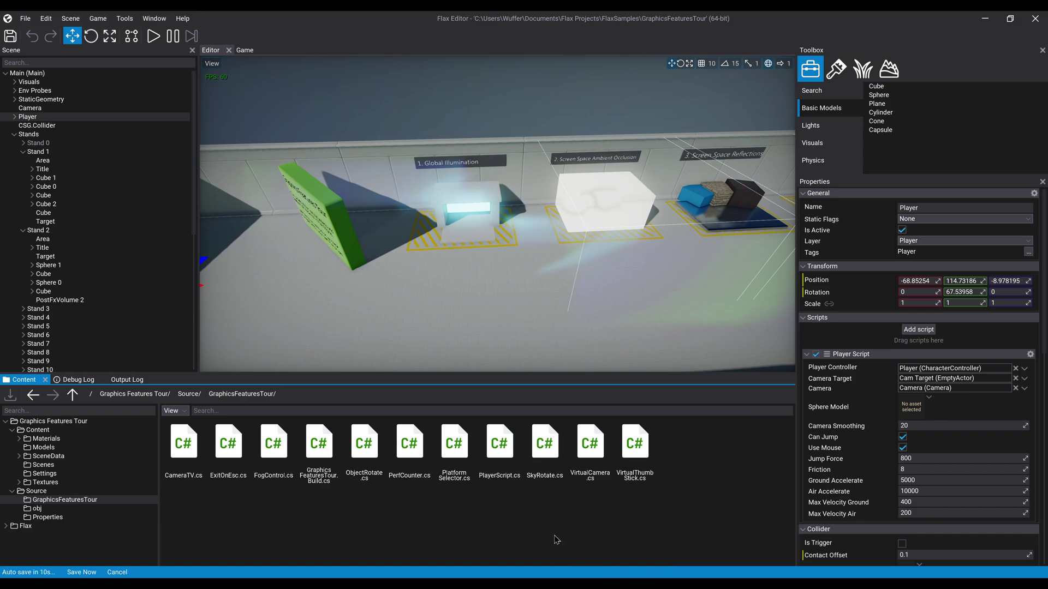
{"action": "right_click_drag", "start_coordinate": [371, 222], "coordinate": [328, 231]}
{"action": "left_click", "coordinate": [153, 36]}
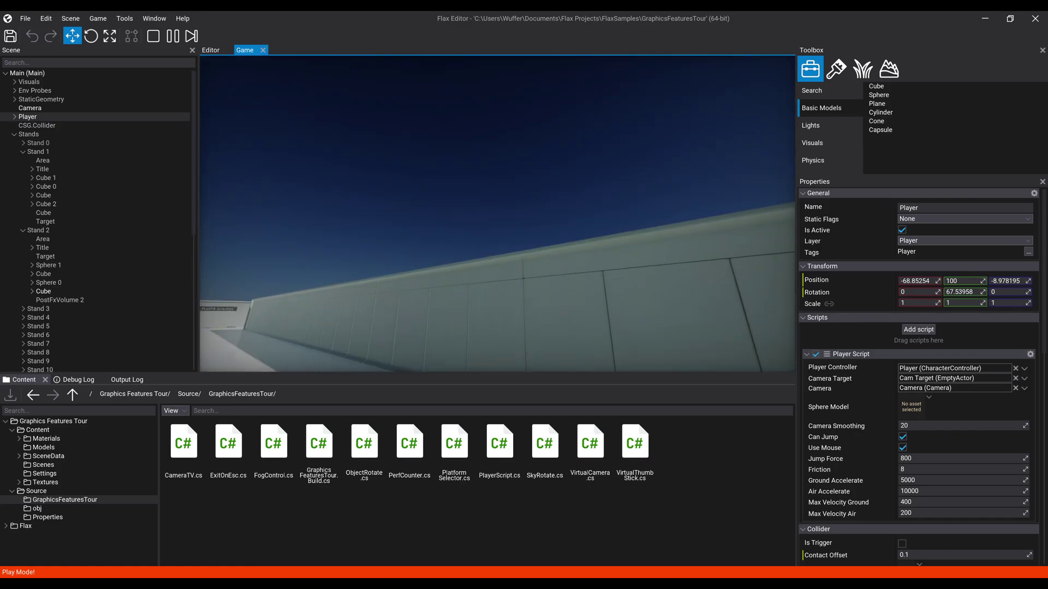
{"action": "key", "text": "w"}
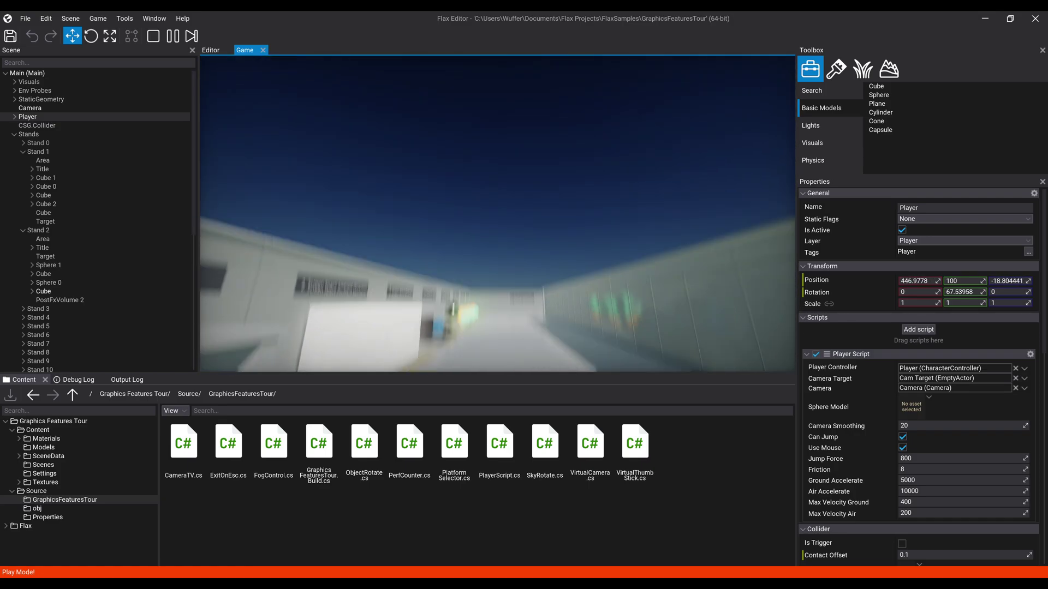
{"action": "key", "text": "s"}
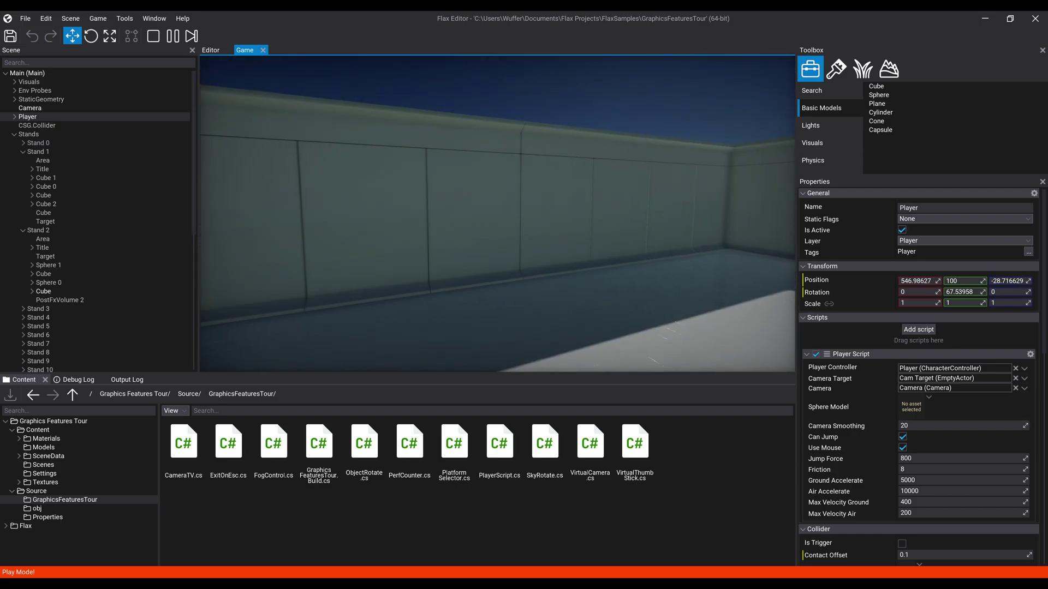
{"action": "key", "text": "w"}
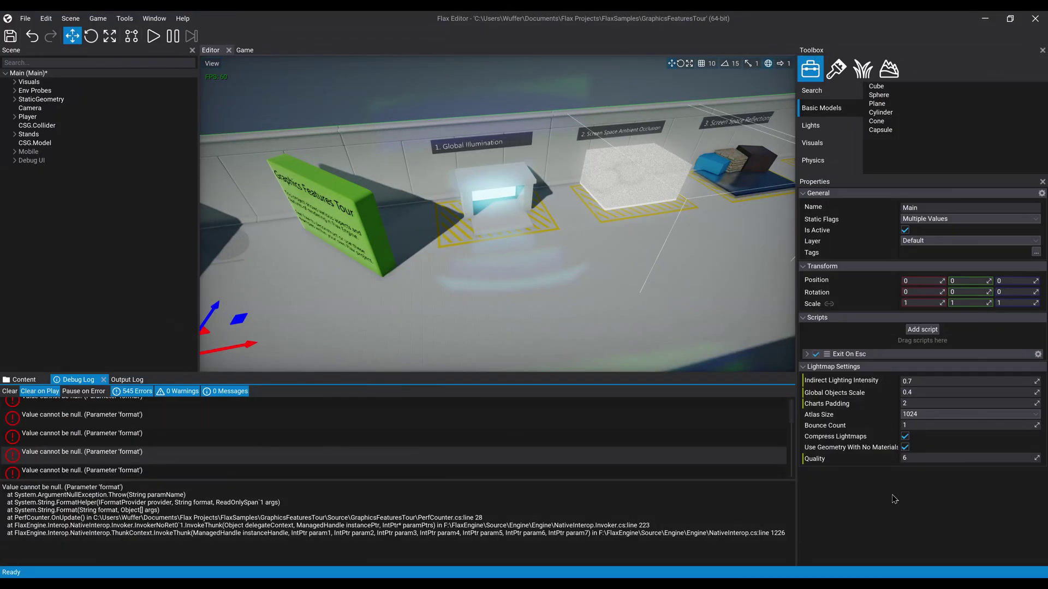
Step: Switch to the Flax Editor window with the ThirdPersonShooterTemplate project and maximize it
{"action": "left_click", "coordinate": [891, 513]}
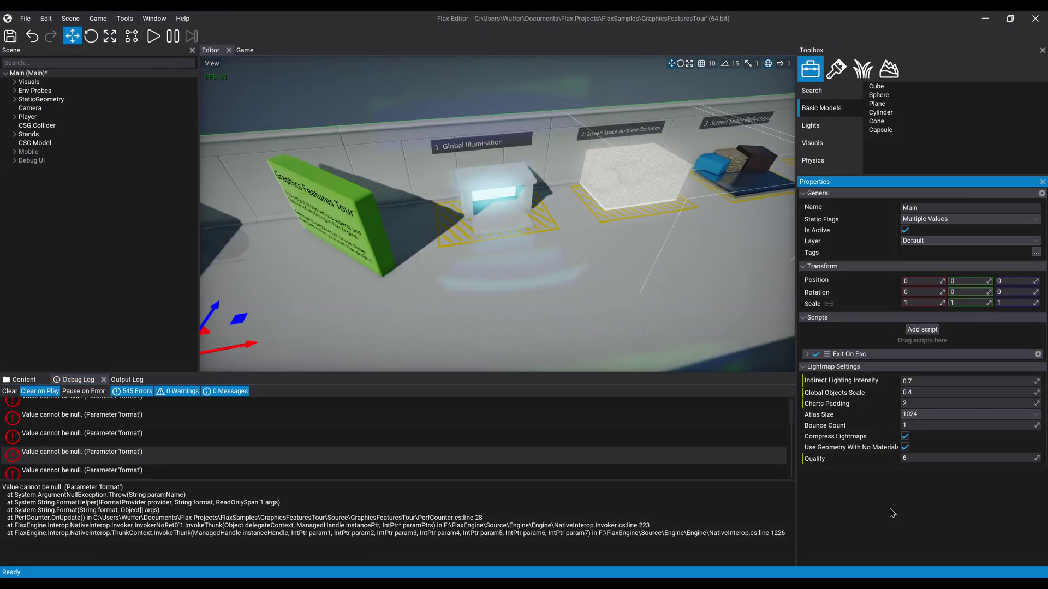
{"action": "left_click", "coordinate": [562, 290]}
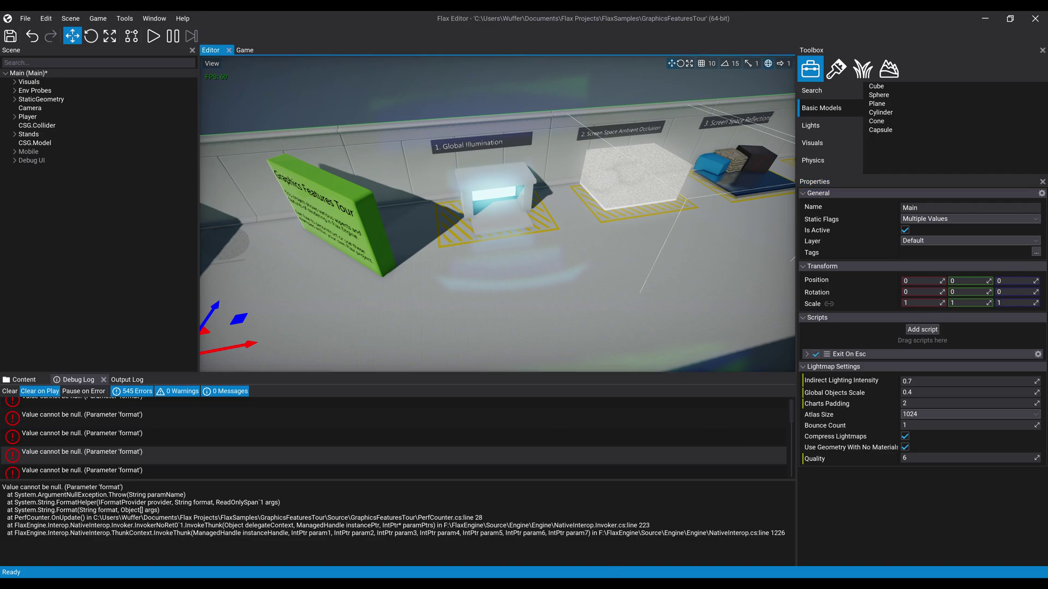
{"action": "key", "text": "alt+Tab"}
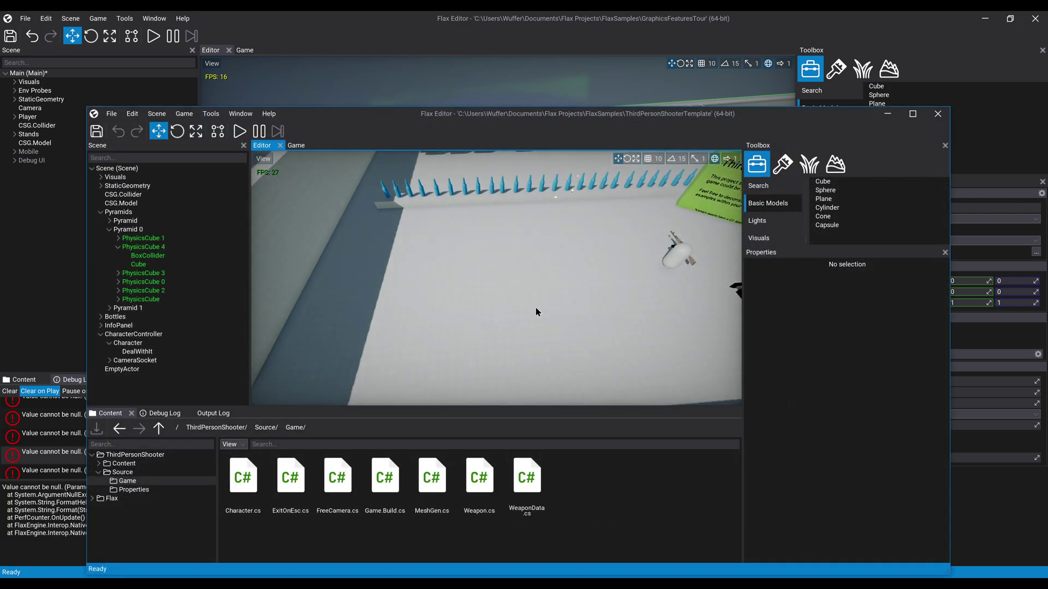
{"action": "double_click", "coordinate": [503, 113]}
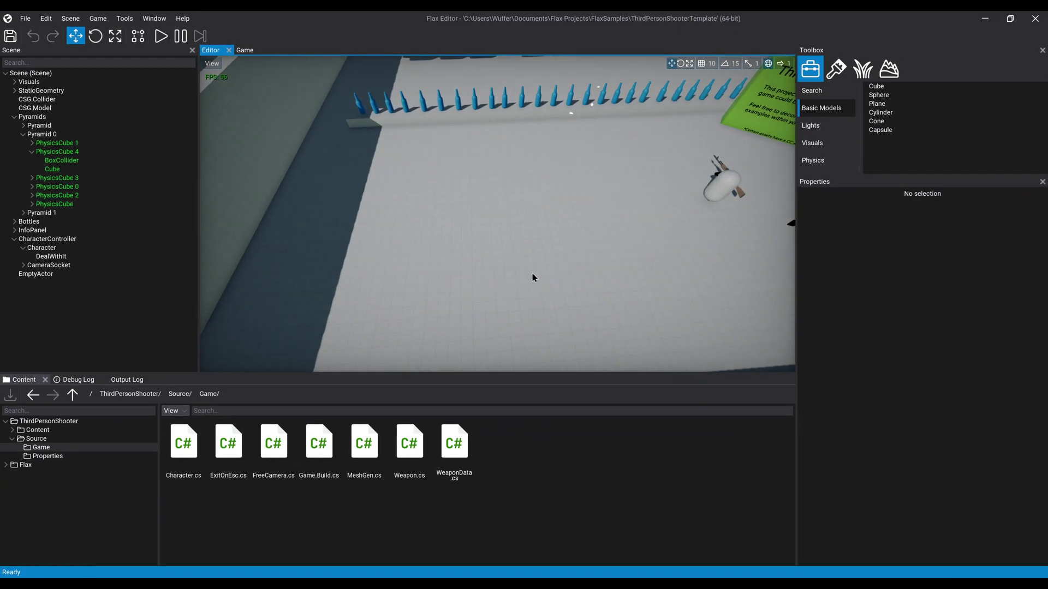
Step: Play the third-person shooter scene, moving the character and shooting at the blue bottles
{"action": "left_click", "coordinate": [161, 36]}
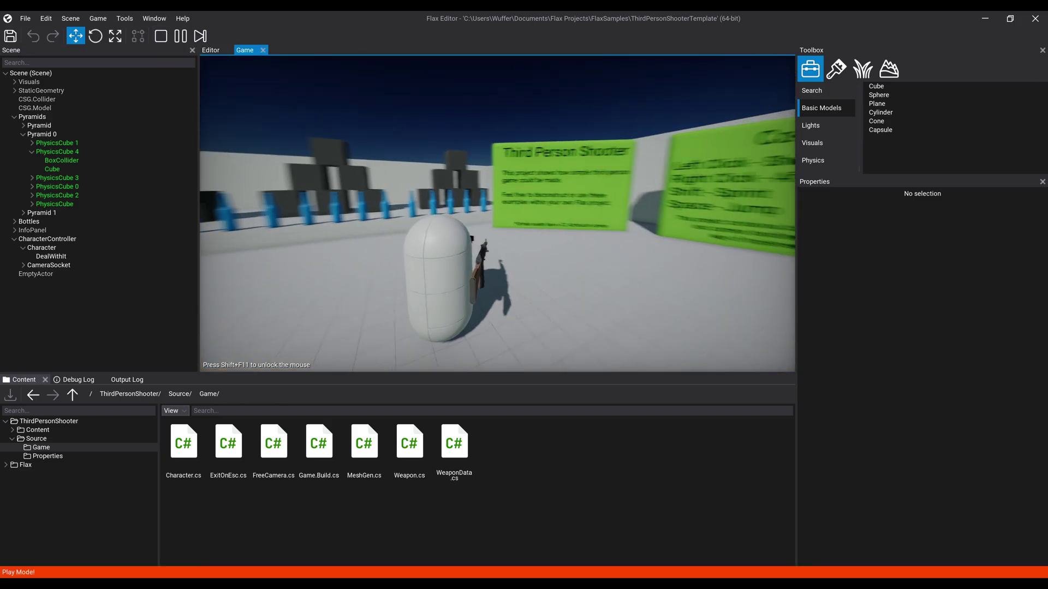
{"action": "key", "text": "w"}
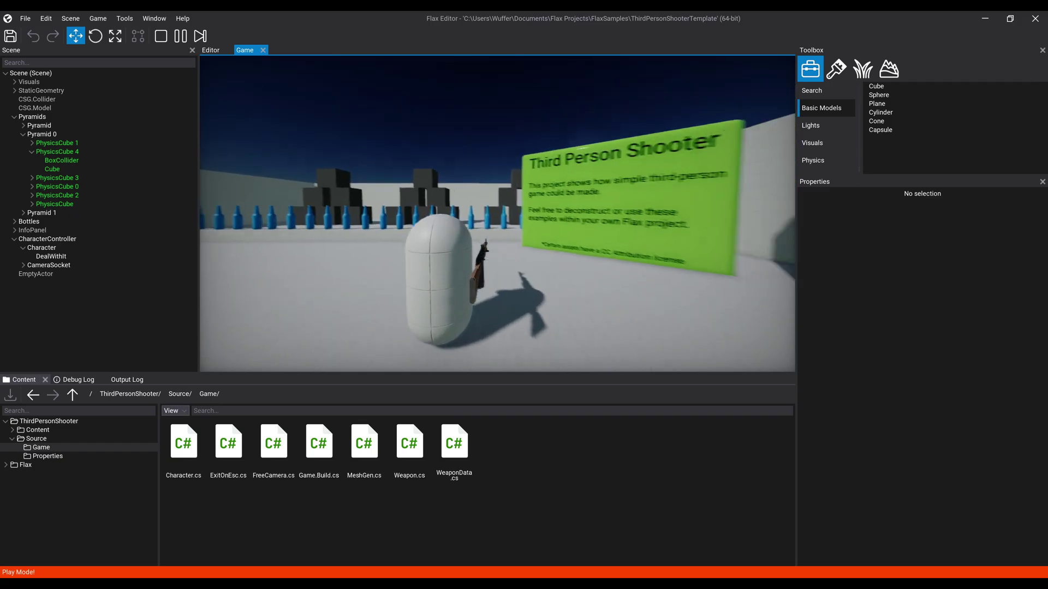
{"action": "left_click", "coordinate": [497, 214]}
{"action": "left_click", "coordinate": [498, 213]}
{"action": "left_click", "coordinate": [498, 213]}
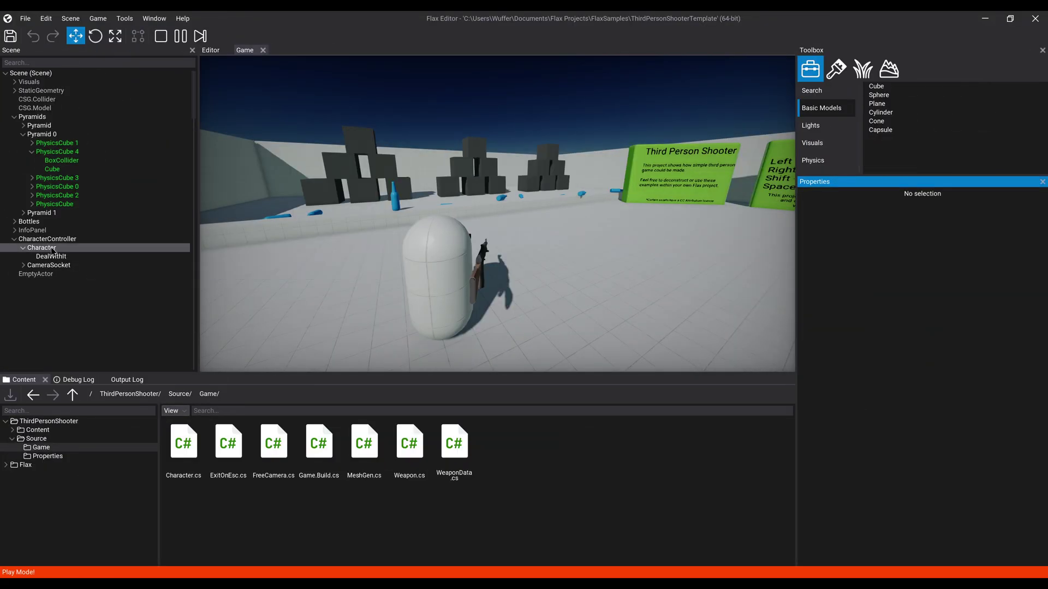
Step: Set the CharacterController's Speed to 300 in its Character script while the game is running, and return to the game
{"action": "left_click", "coordinate": [49, 239]}
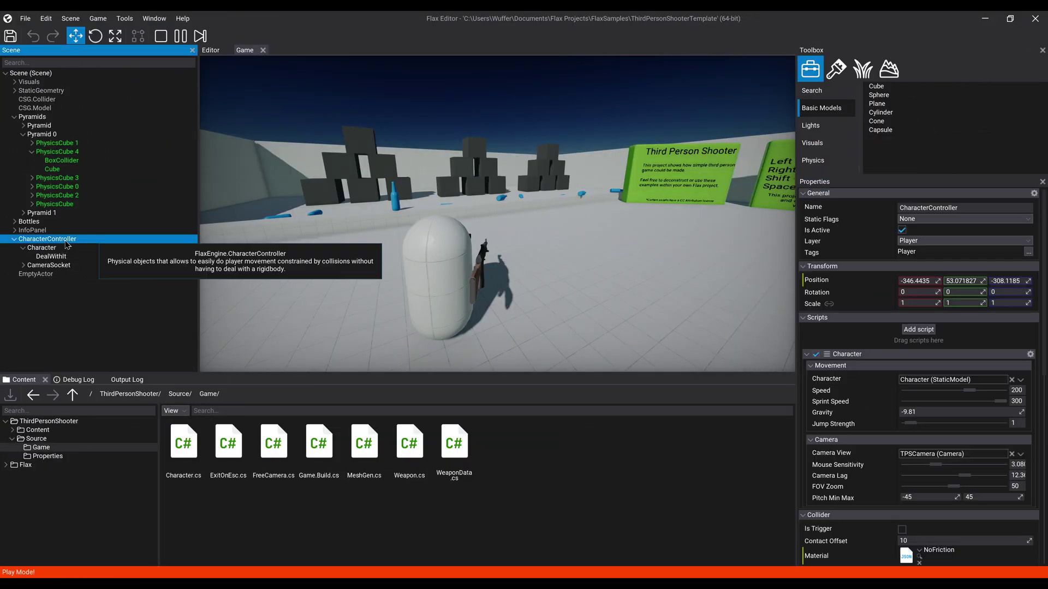
{"action": "left_click", "coordinate": [962, 391]}
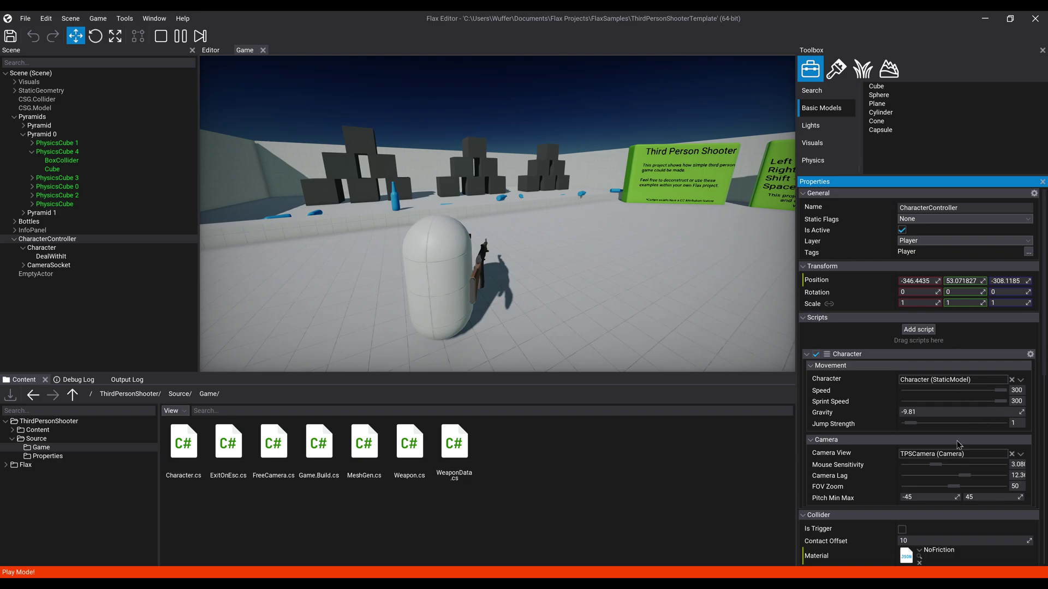
{"action": "left_click", "coordinate": [497, 213]}
Step: Test the faster character by running, jumping and shooting around the arena among the bottles, cube pyramids and info boards
{"action": "key", "text": "w"}
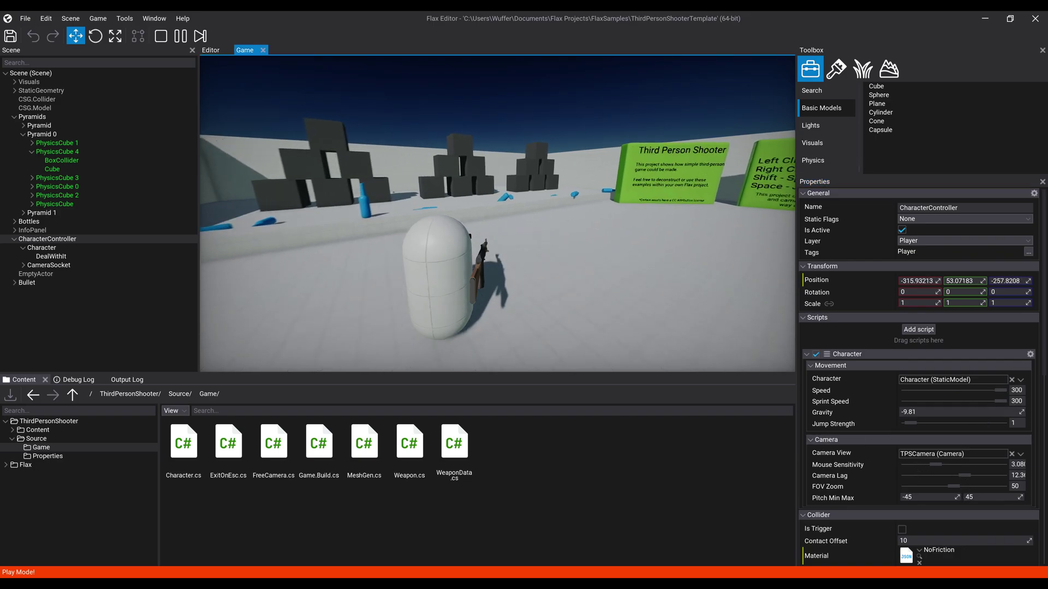
{"action": "key", "text": "space"}
{"action": "key", "text": "w"}
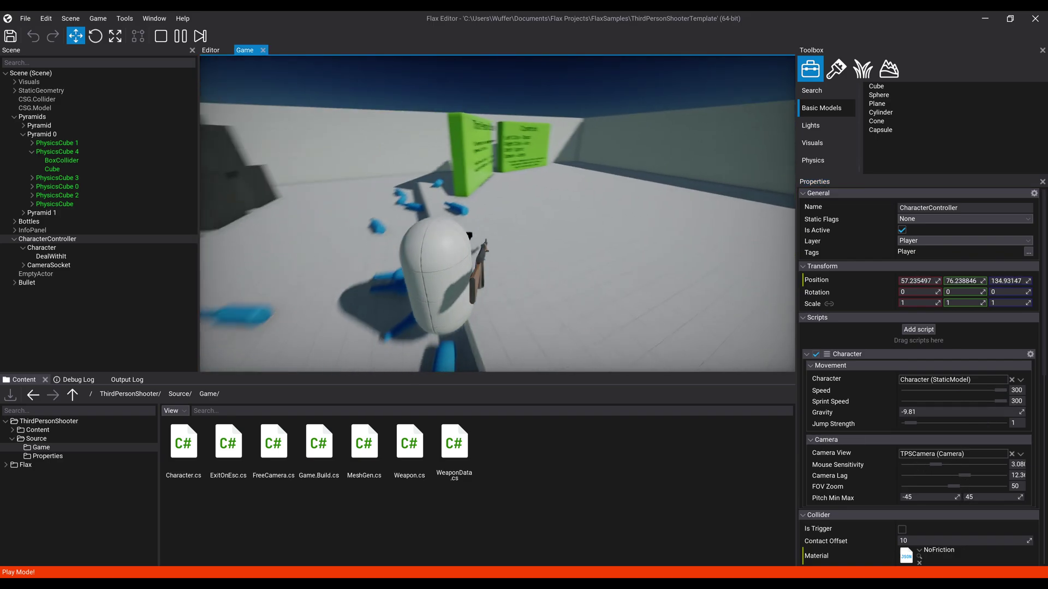
{"action": "key", "text": "space"}
{"action": "key", "text": "d"}
{"action": "left_click", "coordinate": [498, 214]}
{"action": "left_click", "coordinate": [497, 214]}
{"action": "key", "text": "s"}
{"action": "left_click", "coordinate": [497, 213]}
{"action": "left_click", "coordinate": [498, 213]}
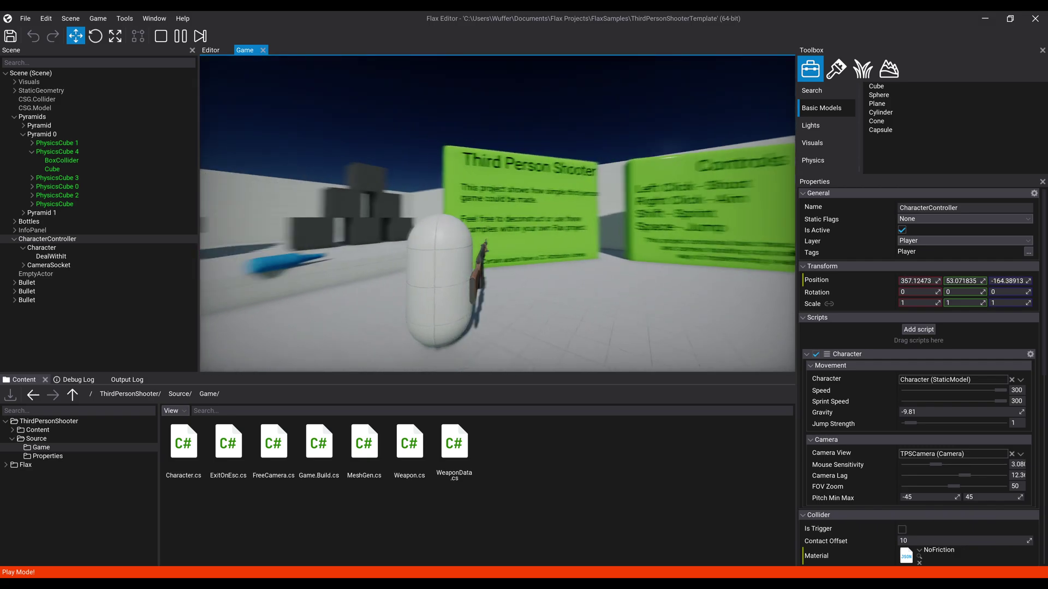
{"action": "left_click", "coordinate": [497, 214]}
{"action": "left_click", "coordinate": [497, 214]}
{"action": "key", "text": "d"}
{"action": "key", "text": "s"}
{"action": "left_click", "coordinate": [498, 214]}
{"action": "left_click", "coordinate": [497, 214]}
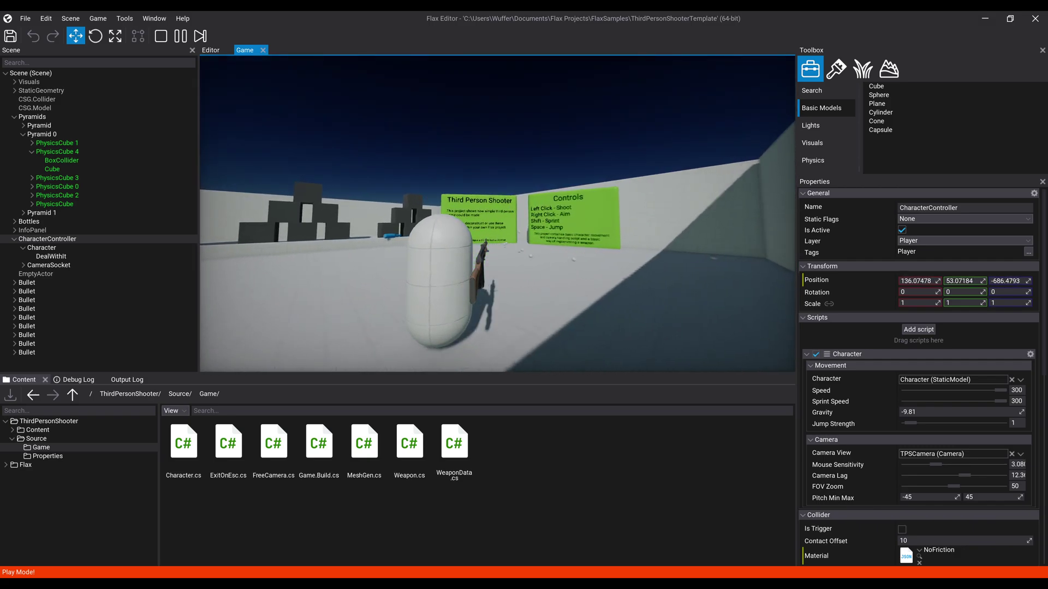
{"action": "key", "text": "w"}
{"action": "left_click", "coordinate": [497, 213]}
{"action": "left_click", "coordinate": [498, 213]}
{"action": "key", "text": "w"}
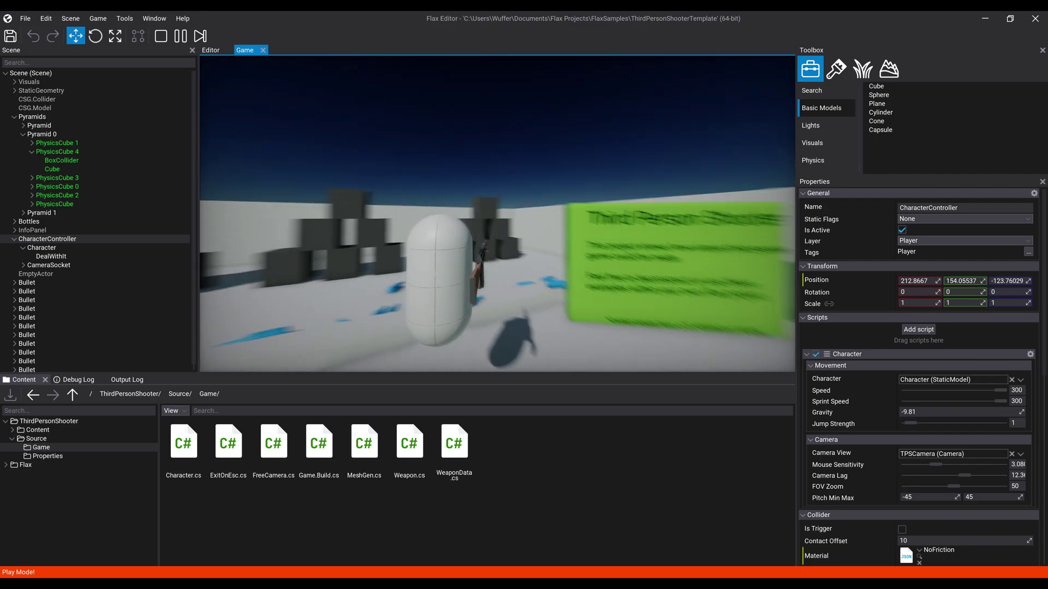
{"action": "key", "text": "space"}
{"action": "key", "text": "s"}
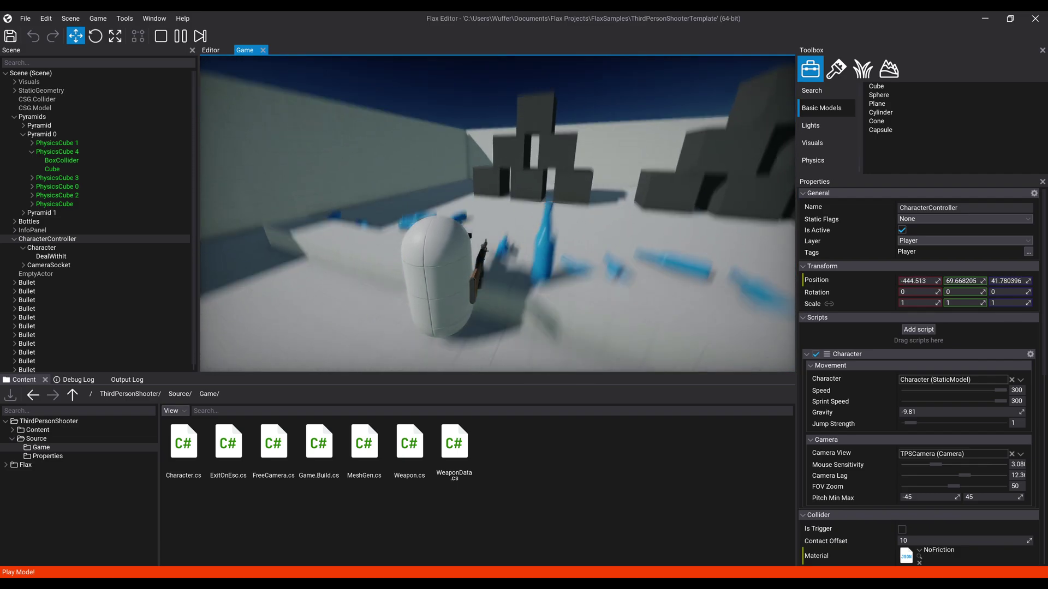
{"action": "key", "text": "w"}
{"action": "key", "text": "space"}
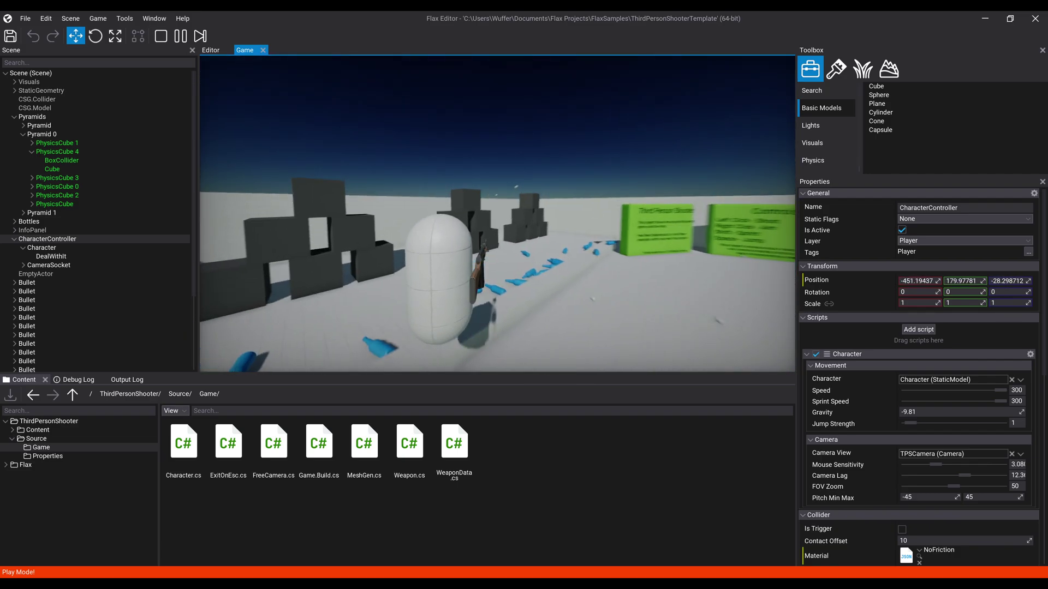
{"action": "key", "text": "s"}
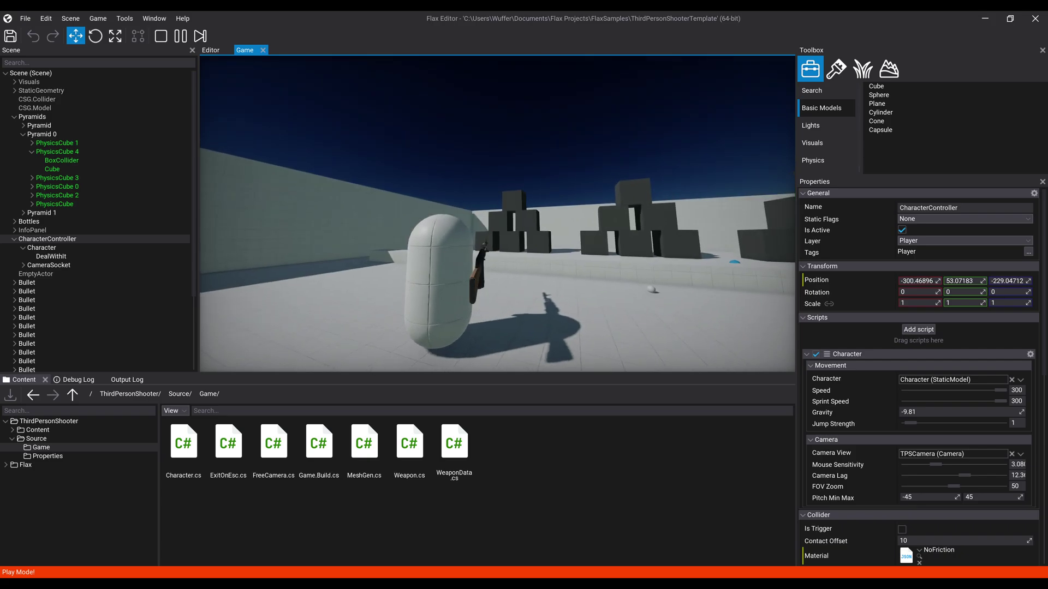
Step: Unlock the mouse from the running game, bring up the Editor view, and dock the Game view beside it
{"action": "key", "text": "shift+F11"}
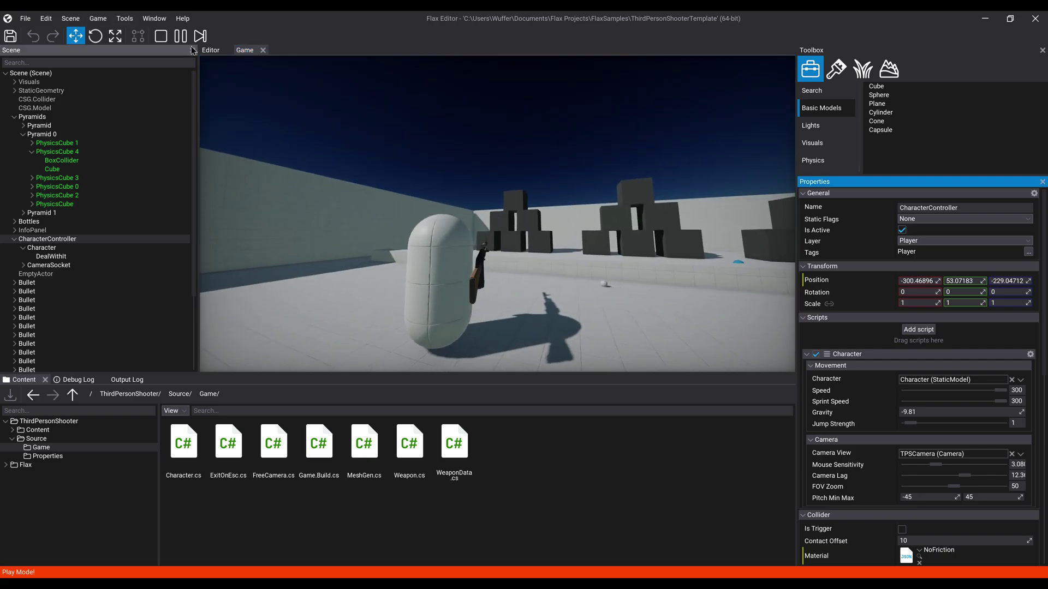
{"action": "left_click", "coordinate": [211, 51]}
{"action": "right_click_drag", "start_coordinate": [472, 183], "coordinate": [442, 137]}
{"action": "left_click_drag", "start_coordinate": [245, 50], "coordinate": [207, 208]}
Step: Run and jump the character in the Game view while watching its movement in the adjacent Editor view
{"action": "key", "text": "w"}
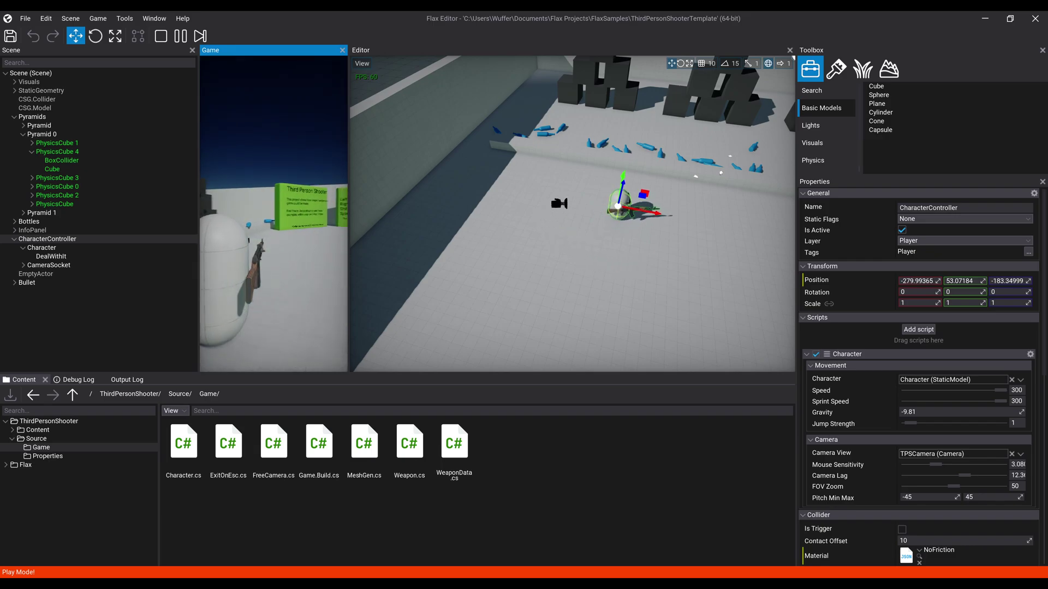
{"action": "key", "text": "space"}
{"action": "key", "text": "w"}
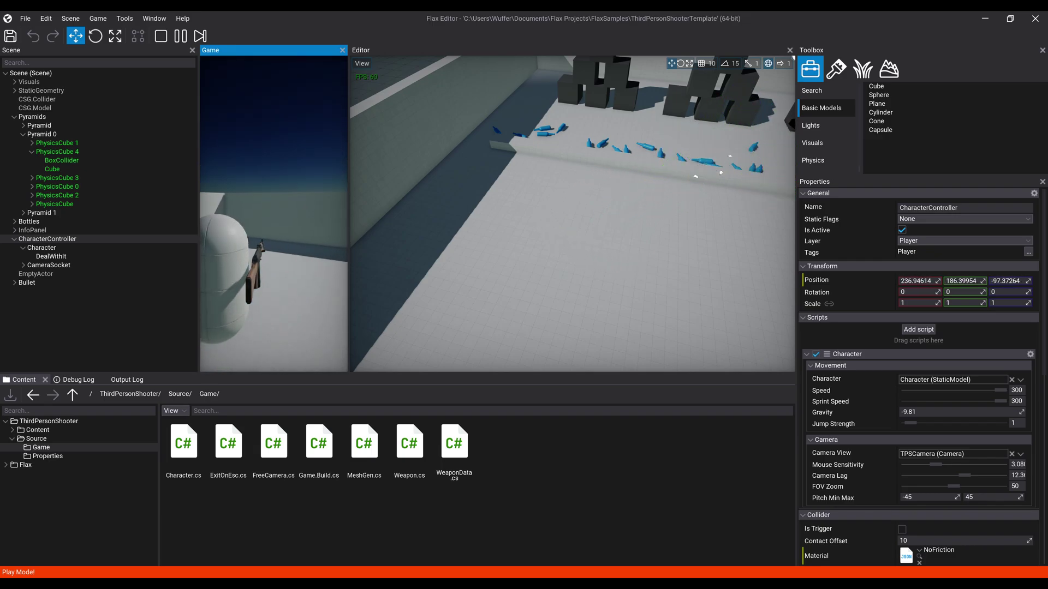
Step: Move, jump and shoot with the character around the bottles and arena walls in the Game view while tracking it in the Editor view
{"action": "key", "text": "w"}
{"action": "key", "text": "space"}
{"action": "key", "text": "space"}
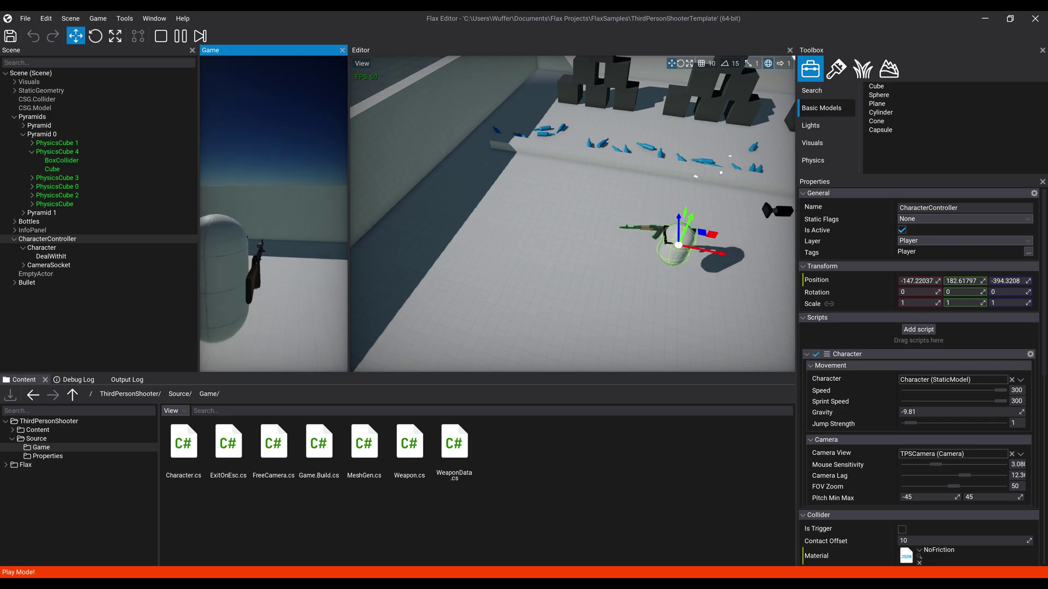
{"action": "key", "text": "w"}
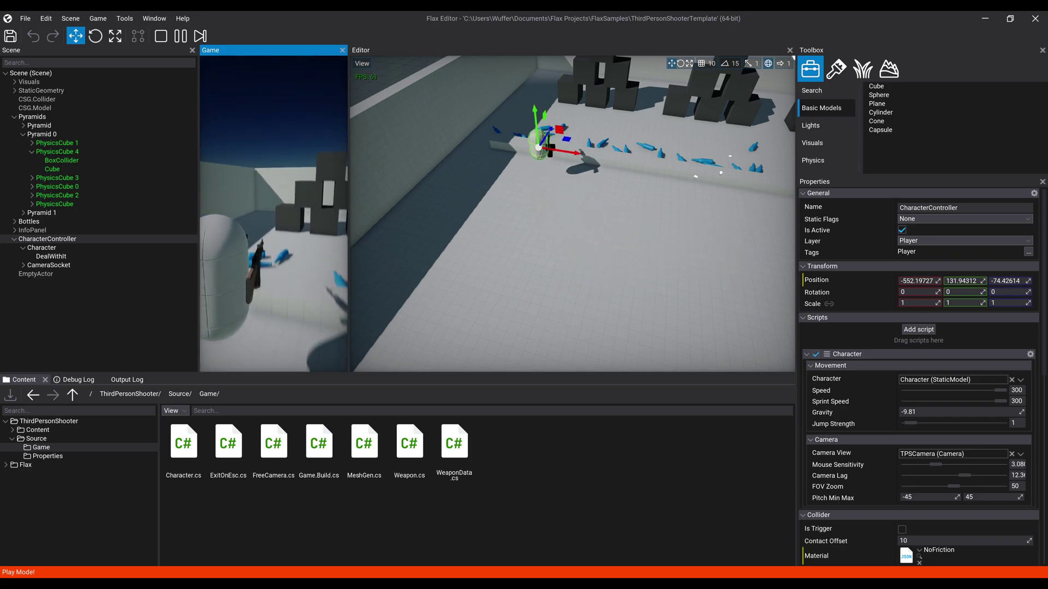
{"action": "key", "text": "s"}
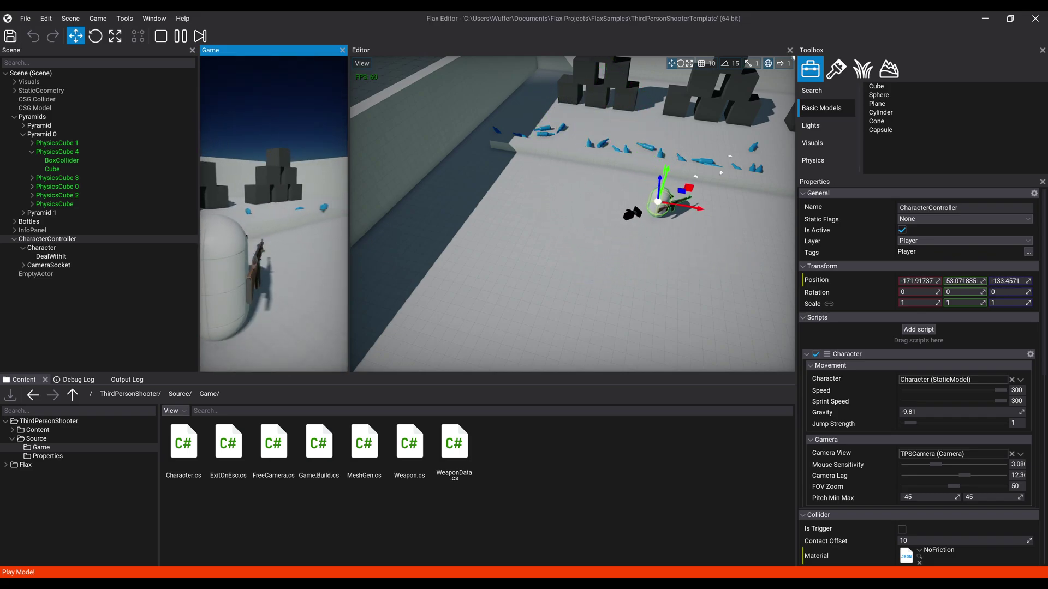
{"action": "key", "text": "d"}
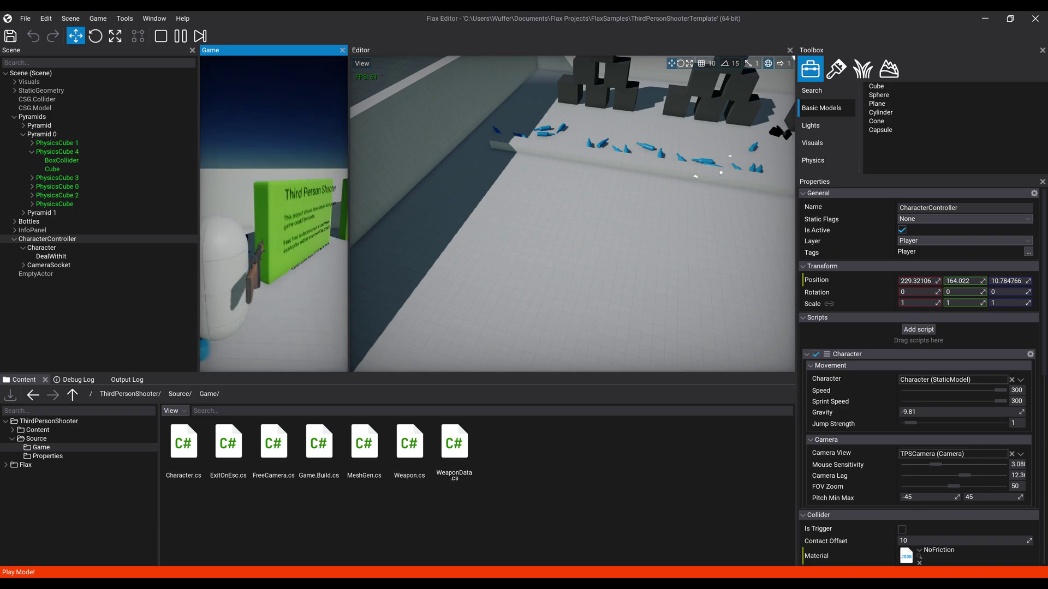
{"action": "key", "text": "s"}
{"action": "key", "text": "space"}
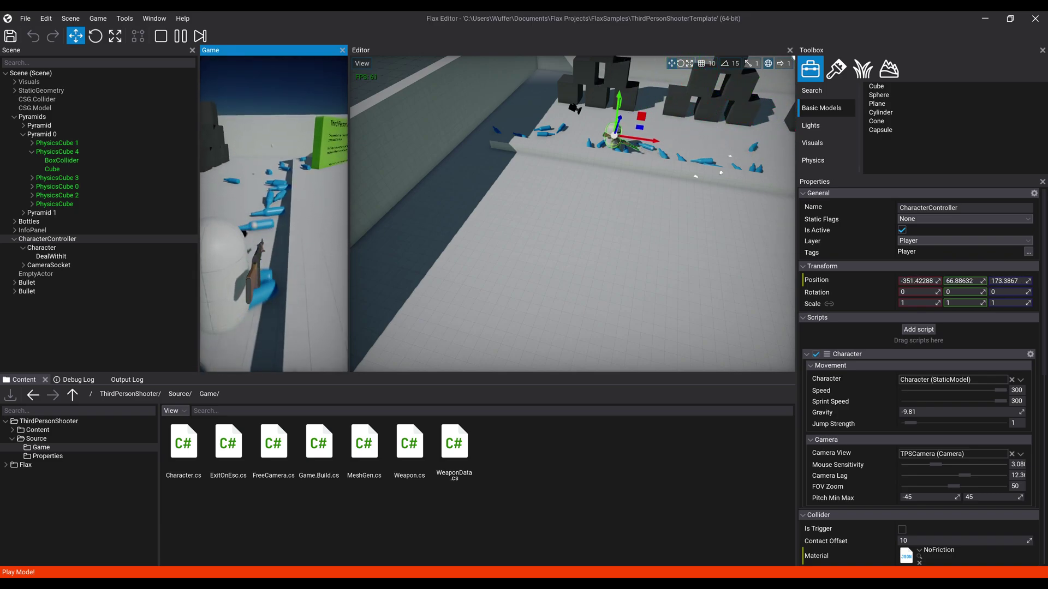
{"action": "key", "text": "s"}
{"action": "key", "text": "space"}
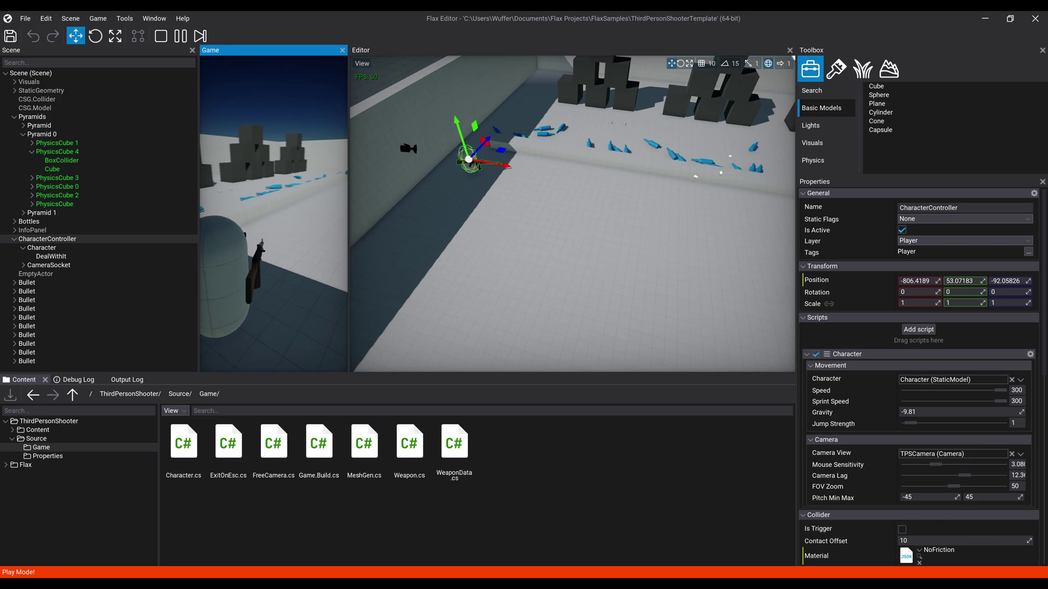
{"action": "key", "text": "w"}
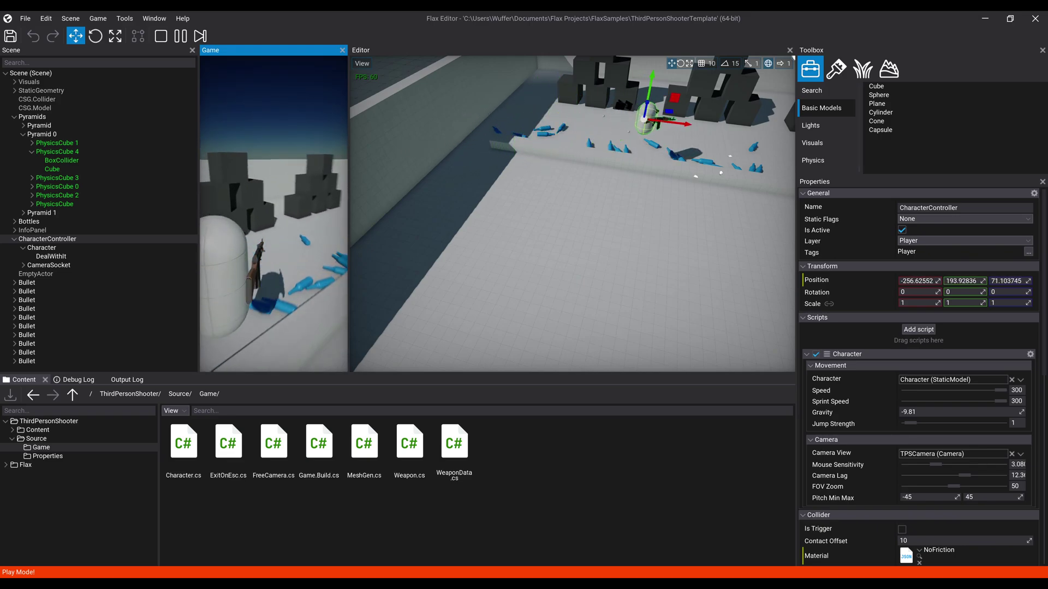
{"action": "key", "text": "d"}
{"action": "key", "text": "a"}
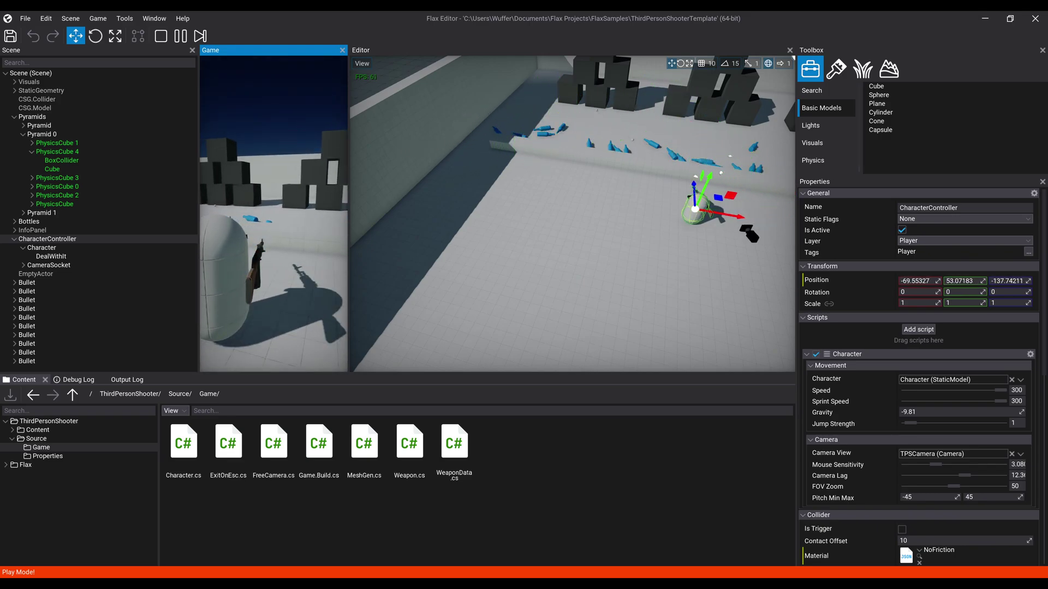
{"action": "key", "text": "a"}
{"action": "key", "text": "w"}
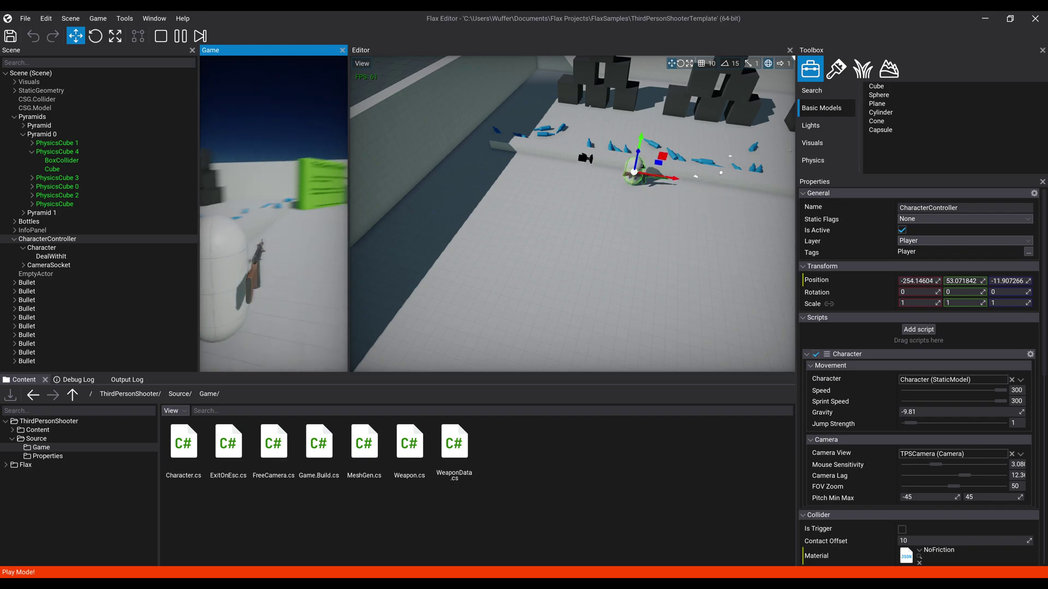
{"action": "key", "text": "space"}
{"action": "key", "text": "a"}
{"action": "key", "text": "s"}
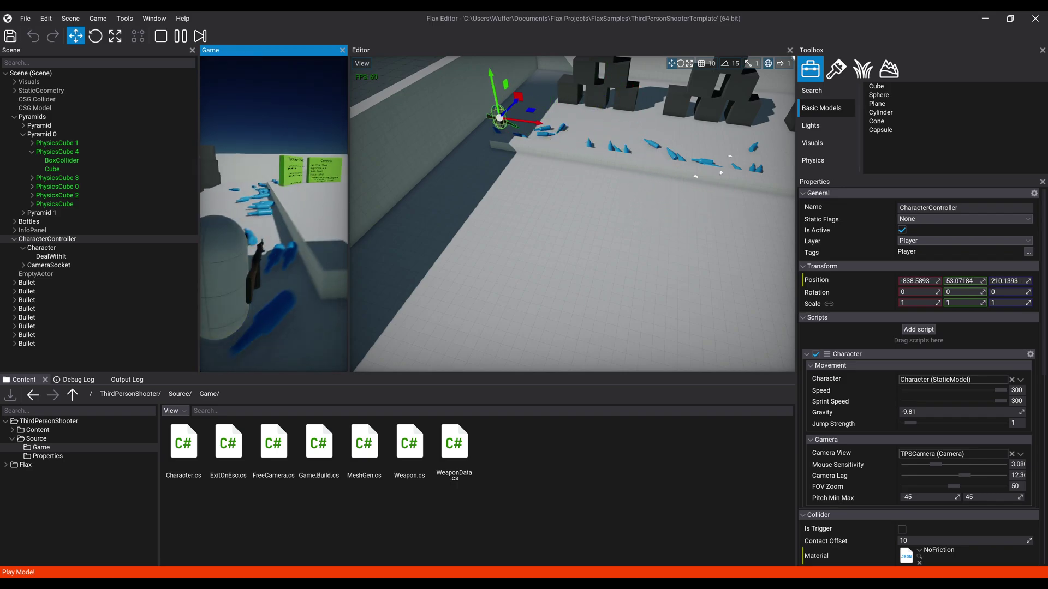